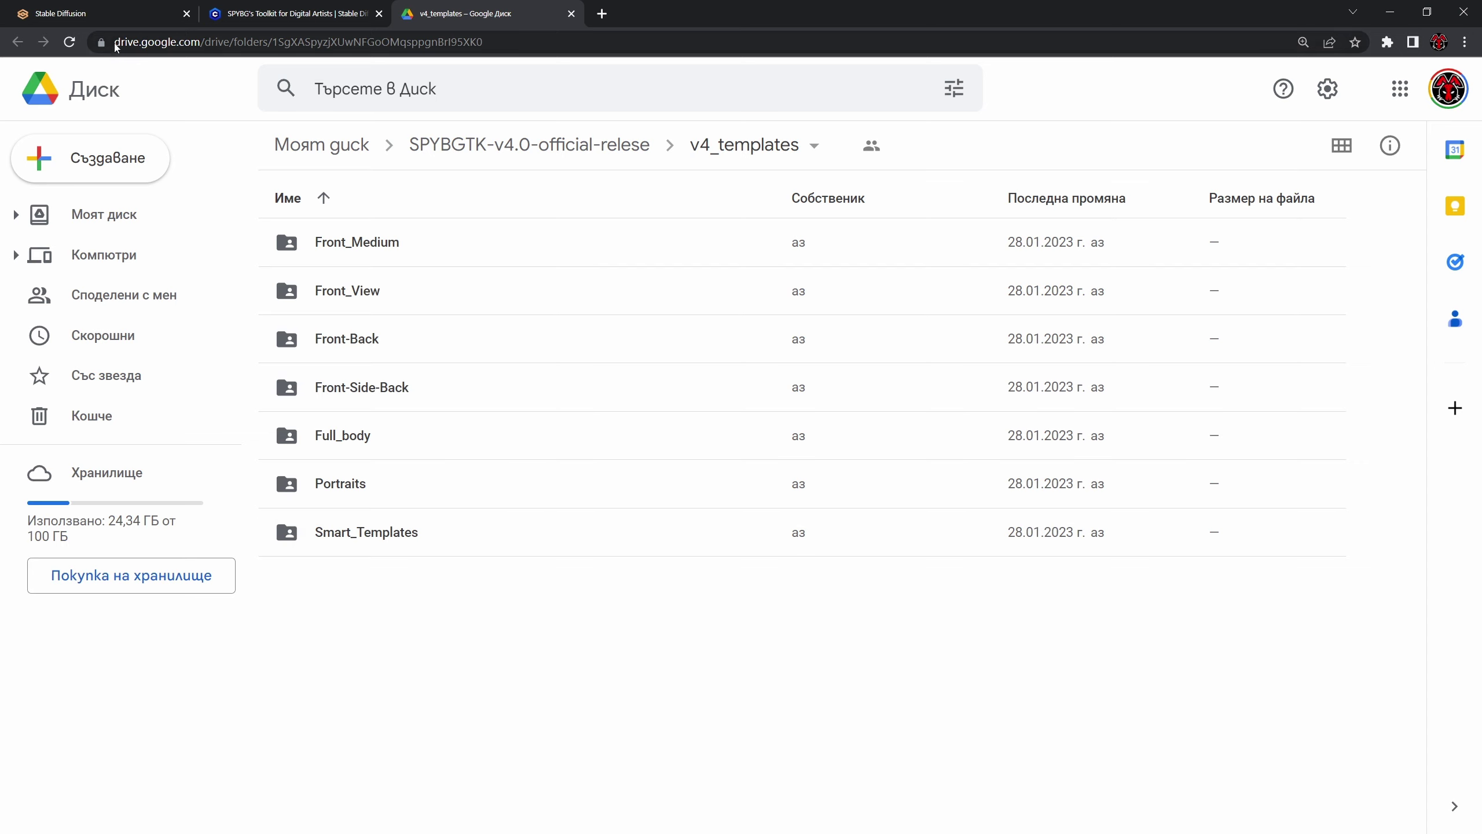
Step: Switch to Stable Diffusion, load 14.png from the Smart_Templates folder into PNG Info, and send it with its parameters to img2img
left_click(100, 17)
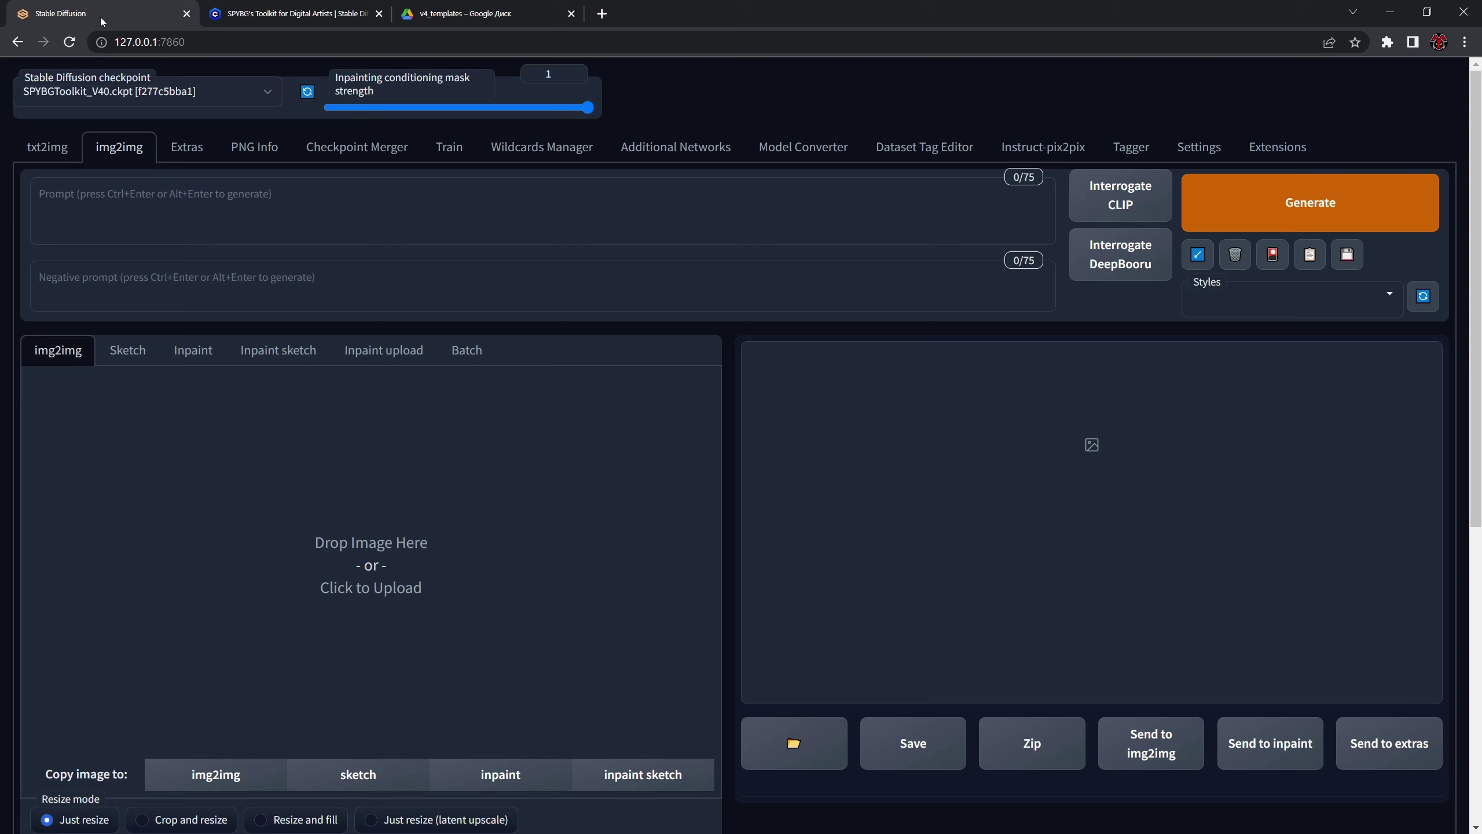
left_click(249, 155)
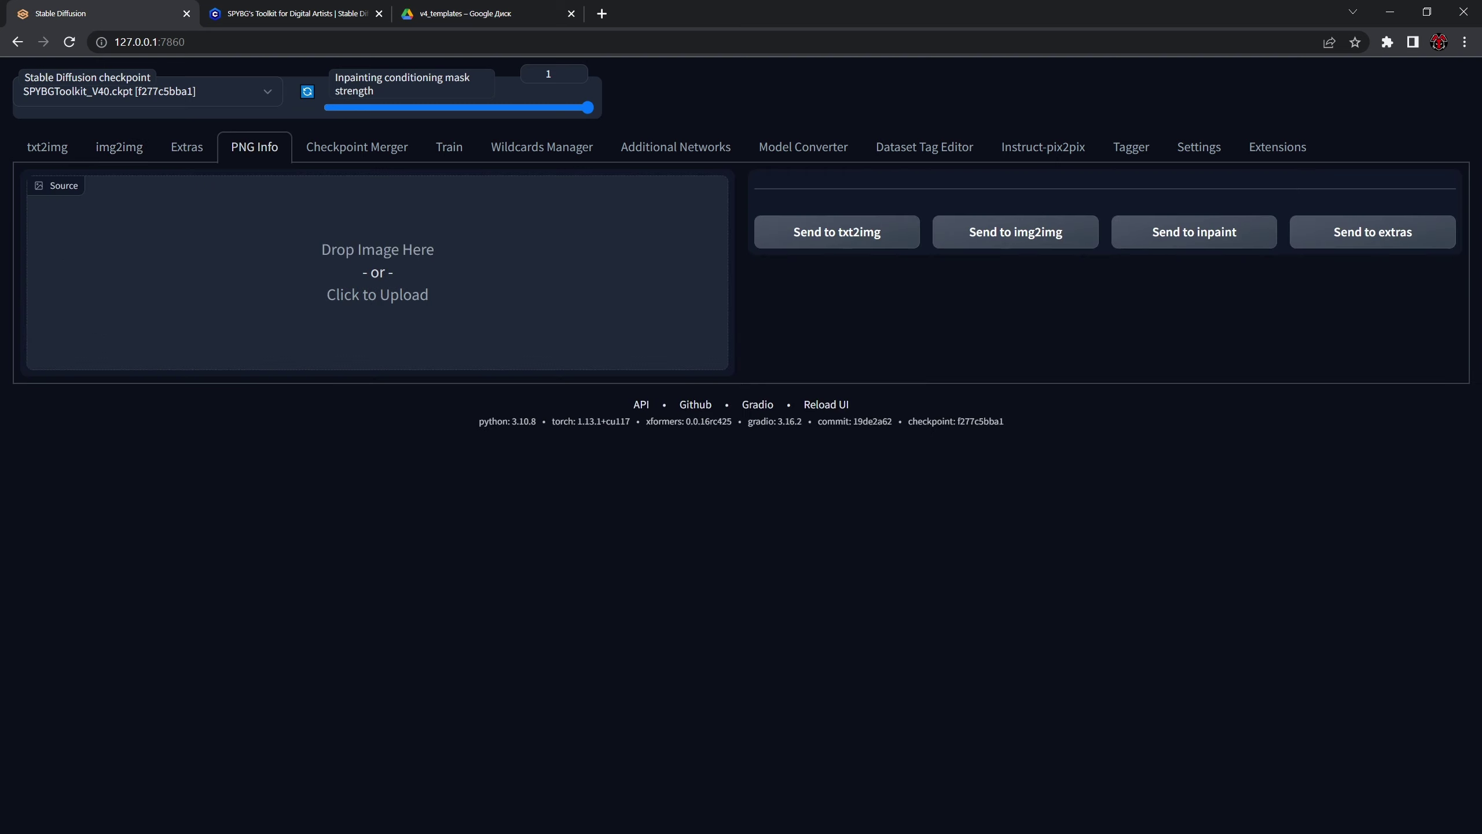
key("alt+Tab")
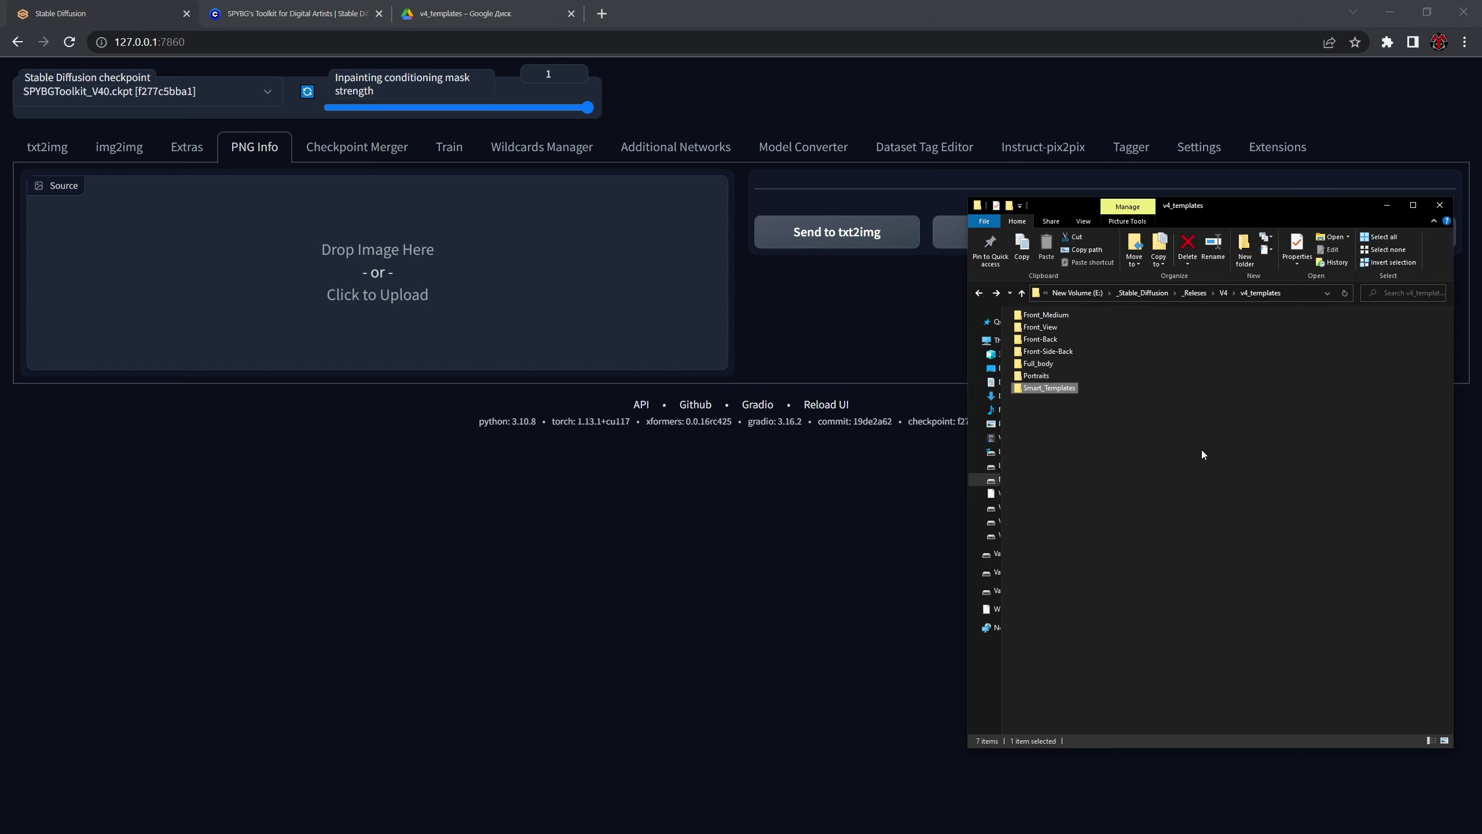
left_click(1203, 455)
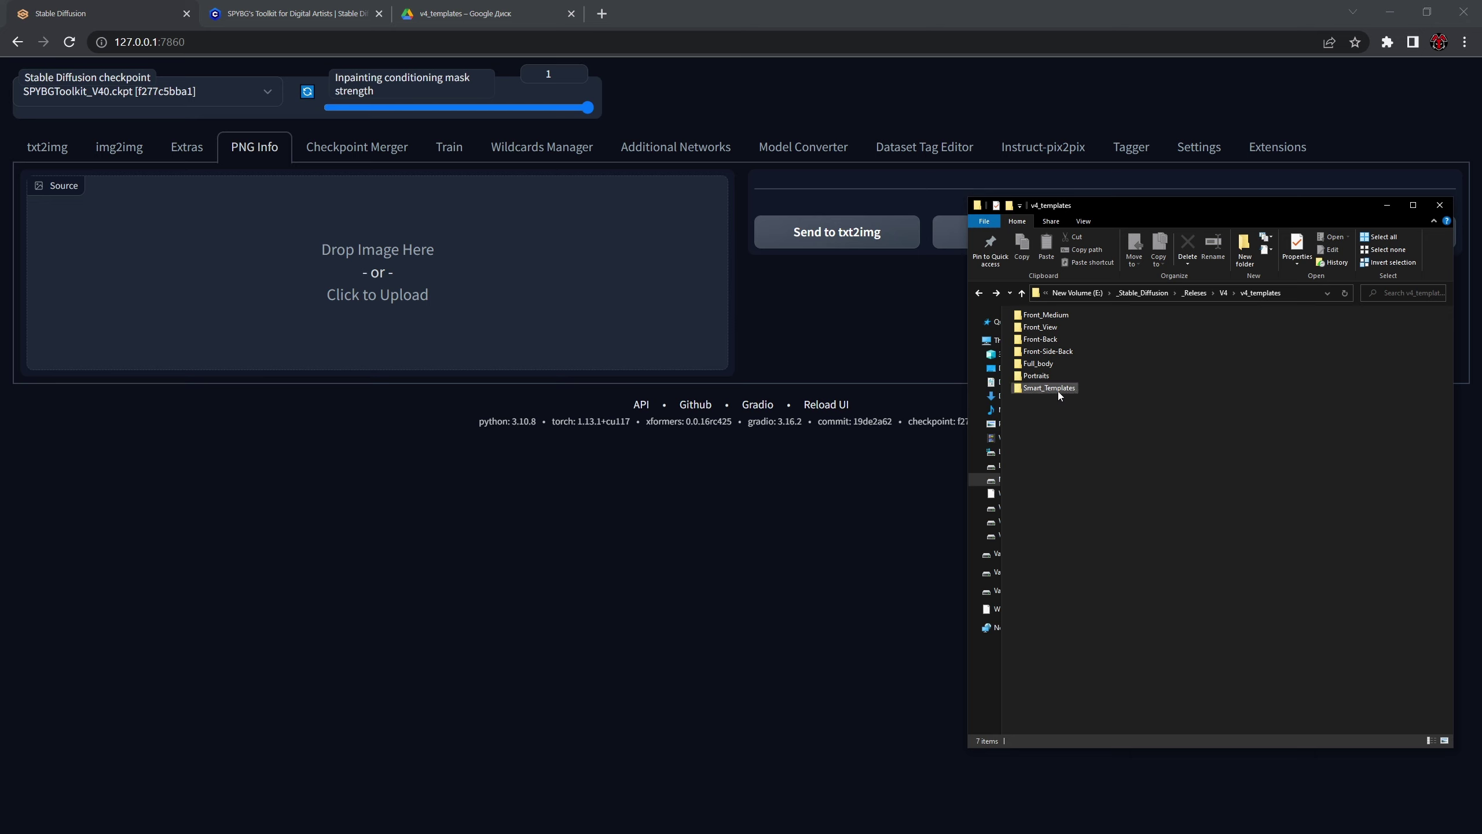
mouse_move(1058, 391)
double_click(1051, 392)
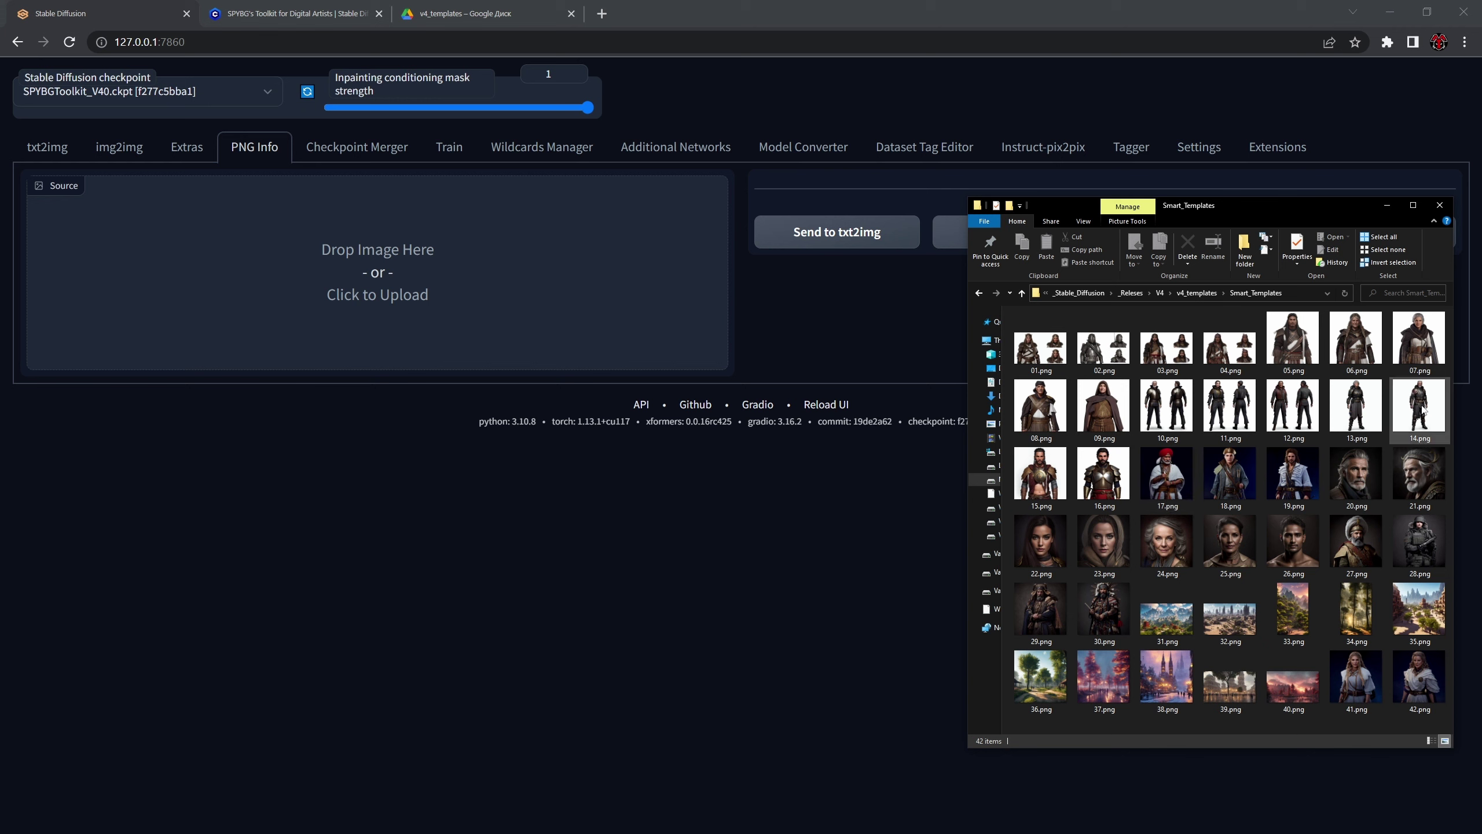
left_click_drag(1422, 409, 366, 287)
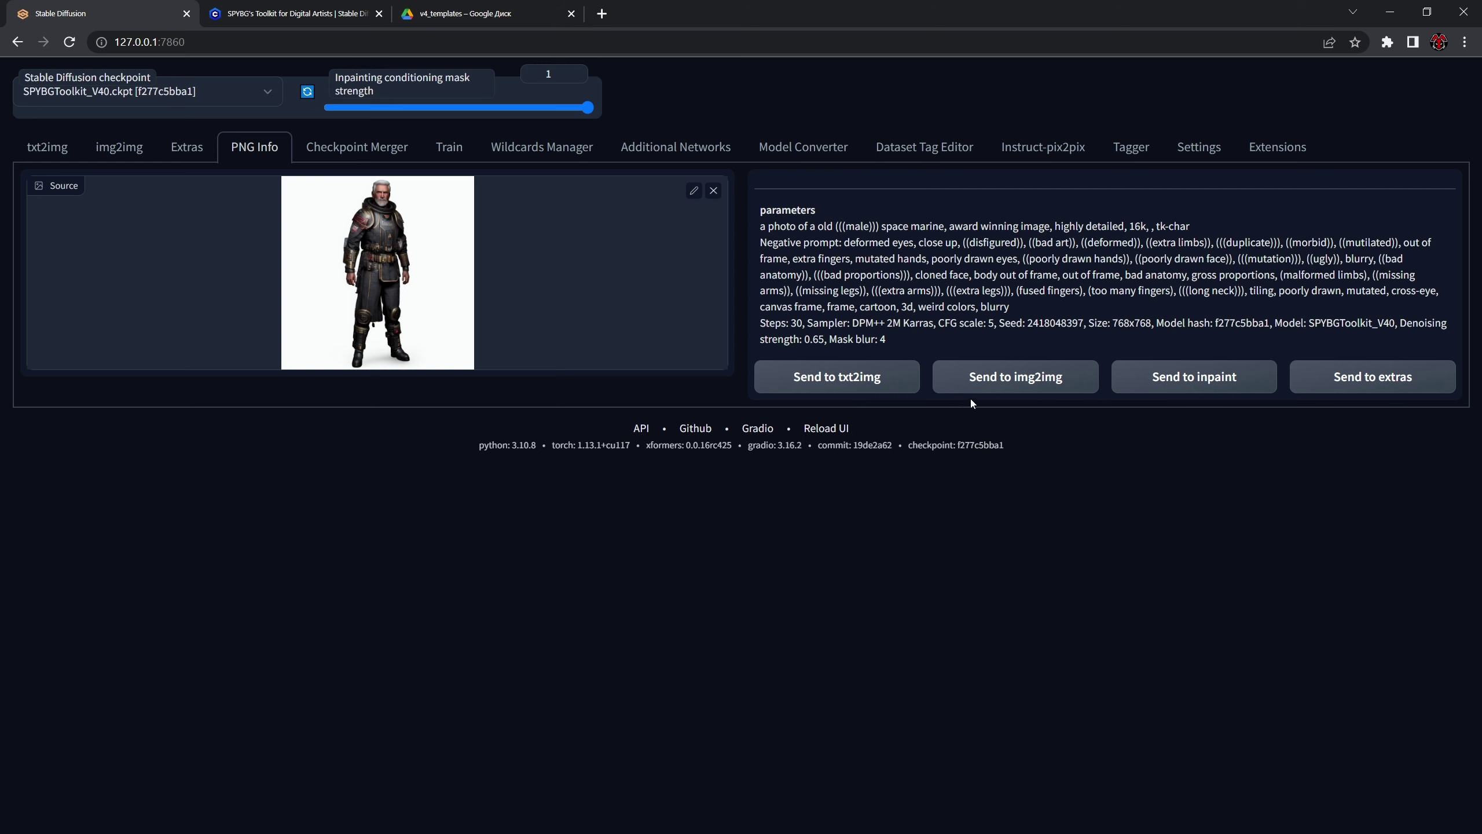
left_click(1007, 381)
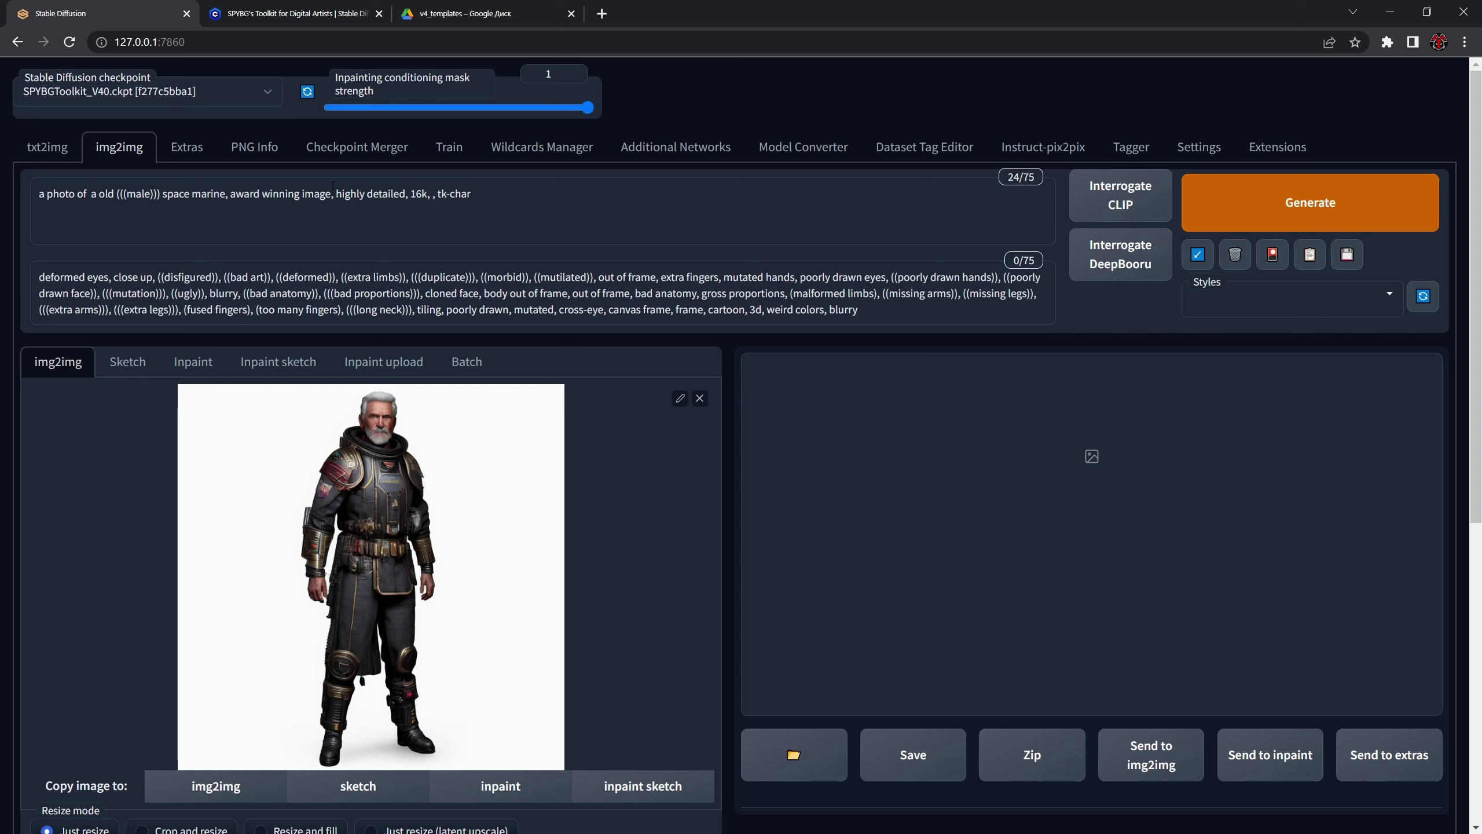
Step: Edit the positive prompt to read "a photo male warrior, award winning image, highly detailed, 16k, tk-char"
left_click_drag(490, 196, 231, 201)
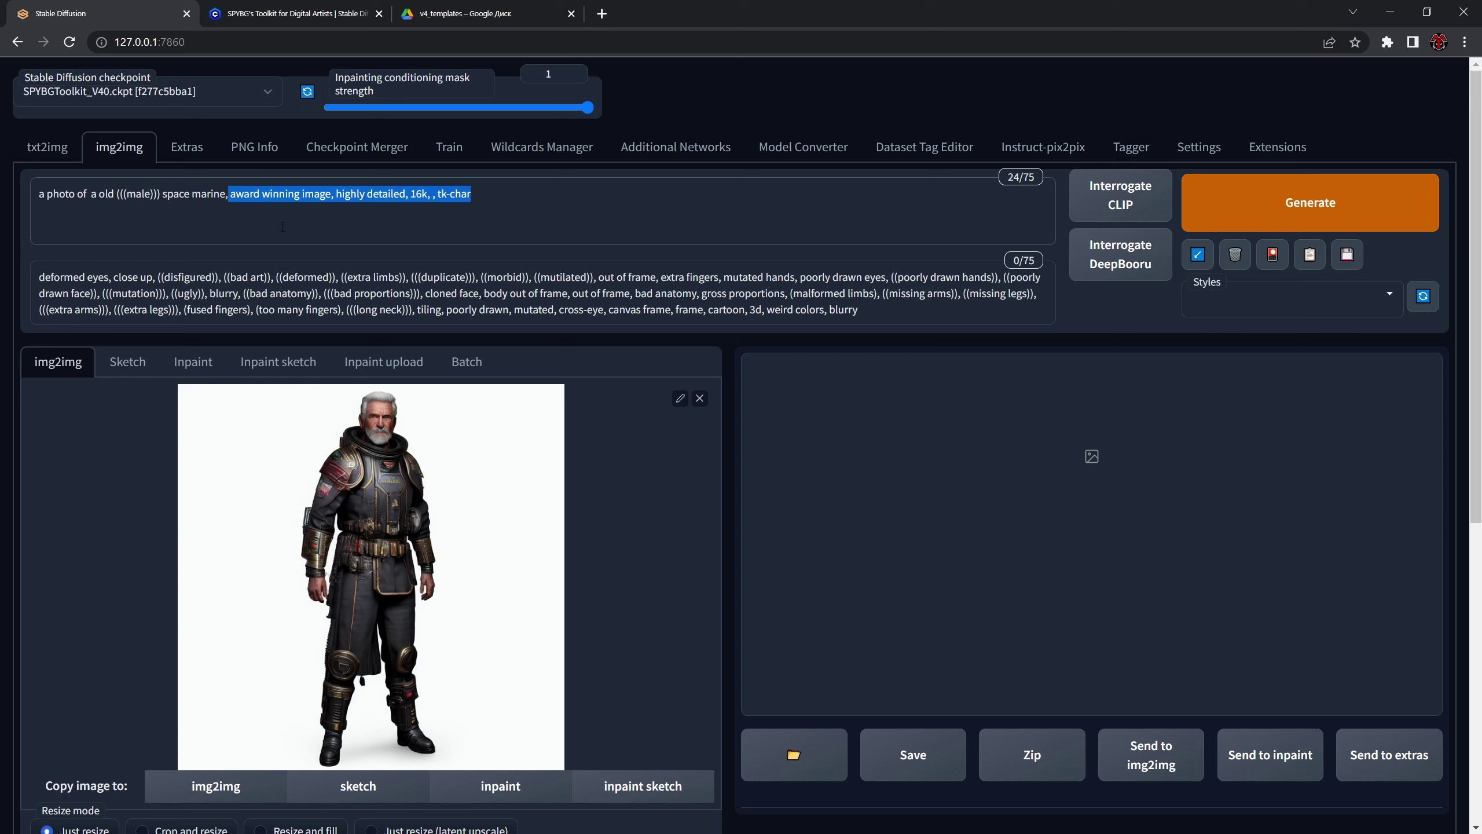
left_click(505, 208)
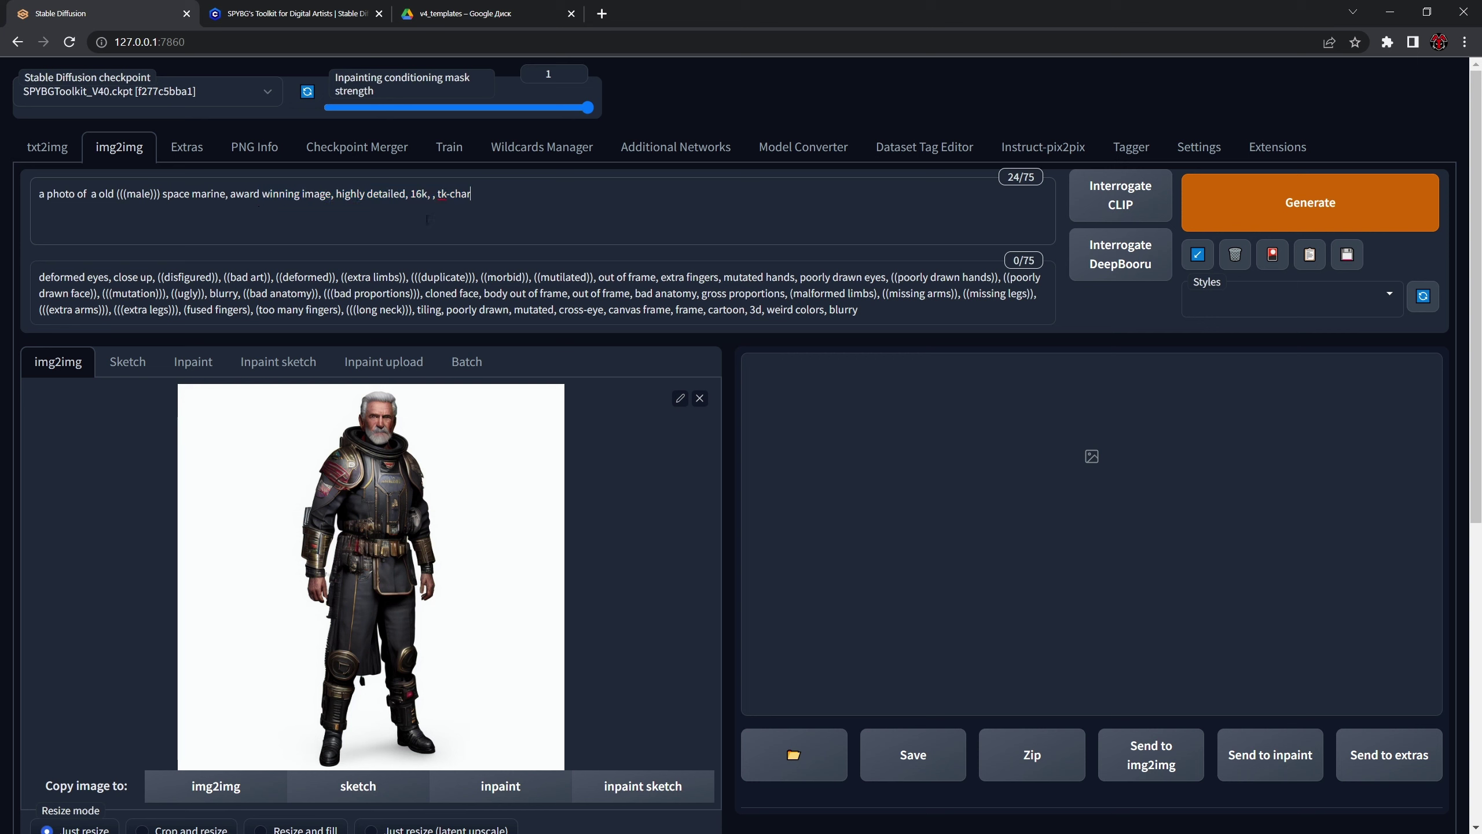
key("BackSpace")
key("BackSpace")
left_click_drag(226, 194, 78, 193)
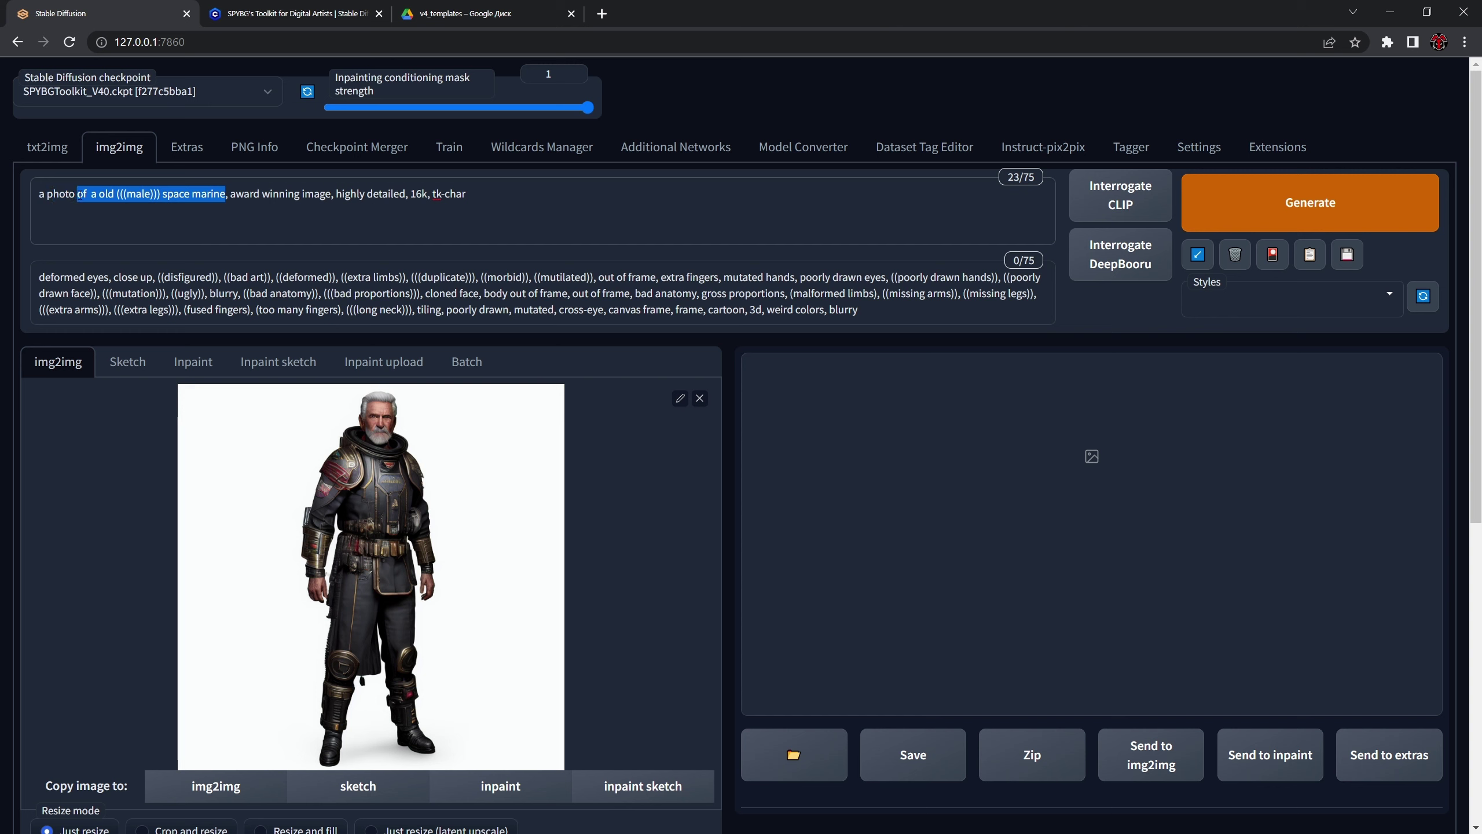
type("male wa")
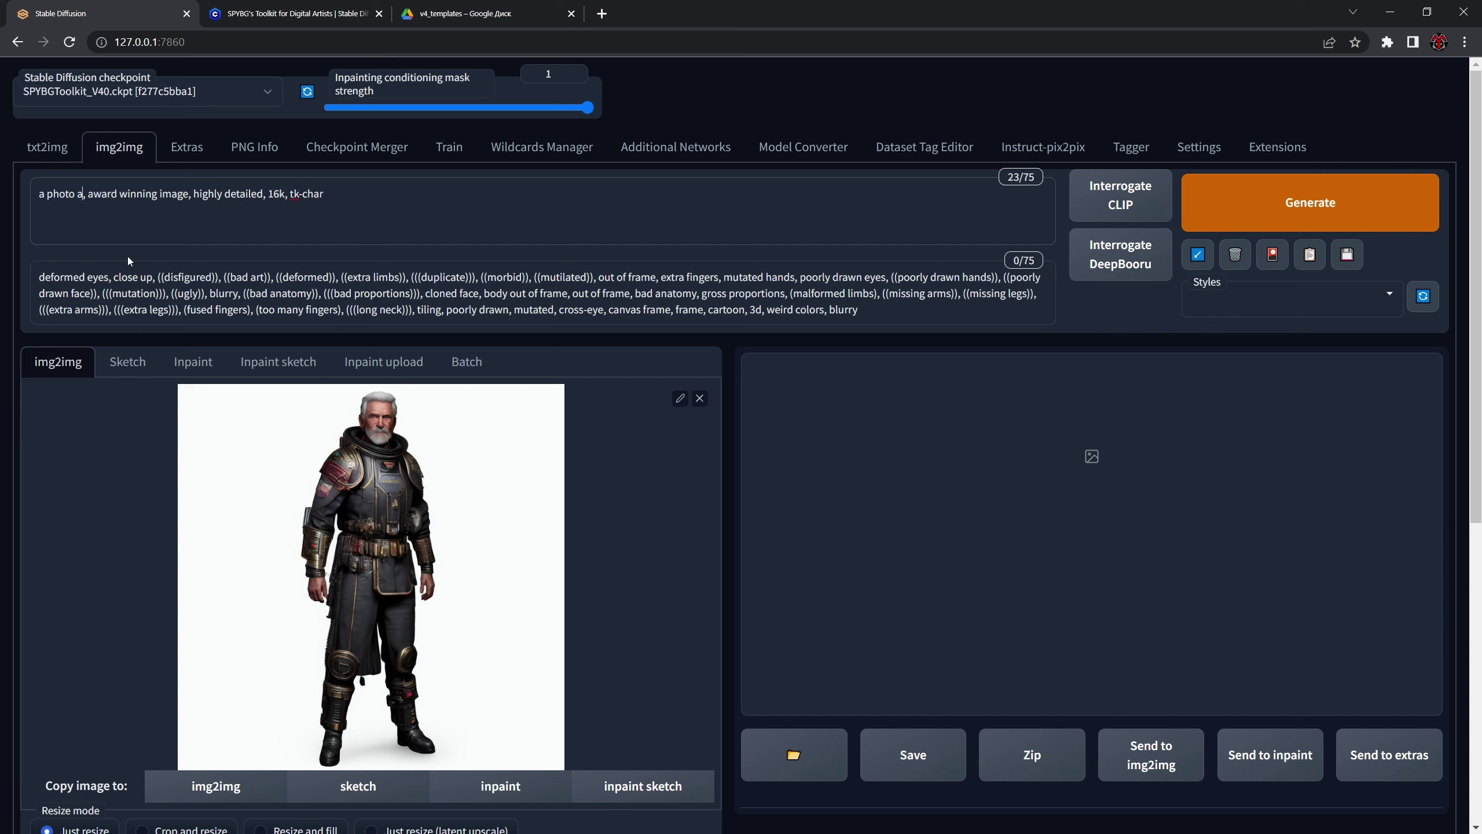
type("rrior")
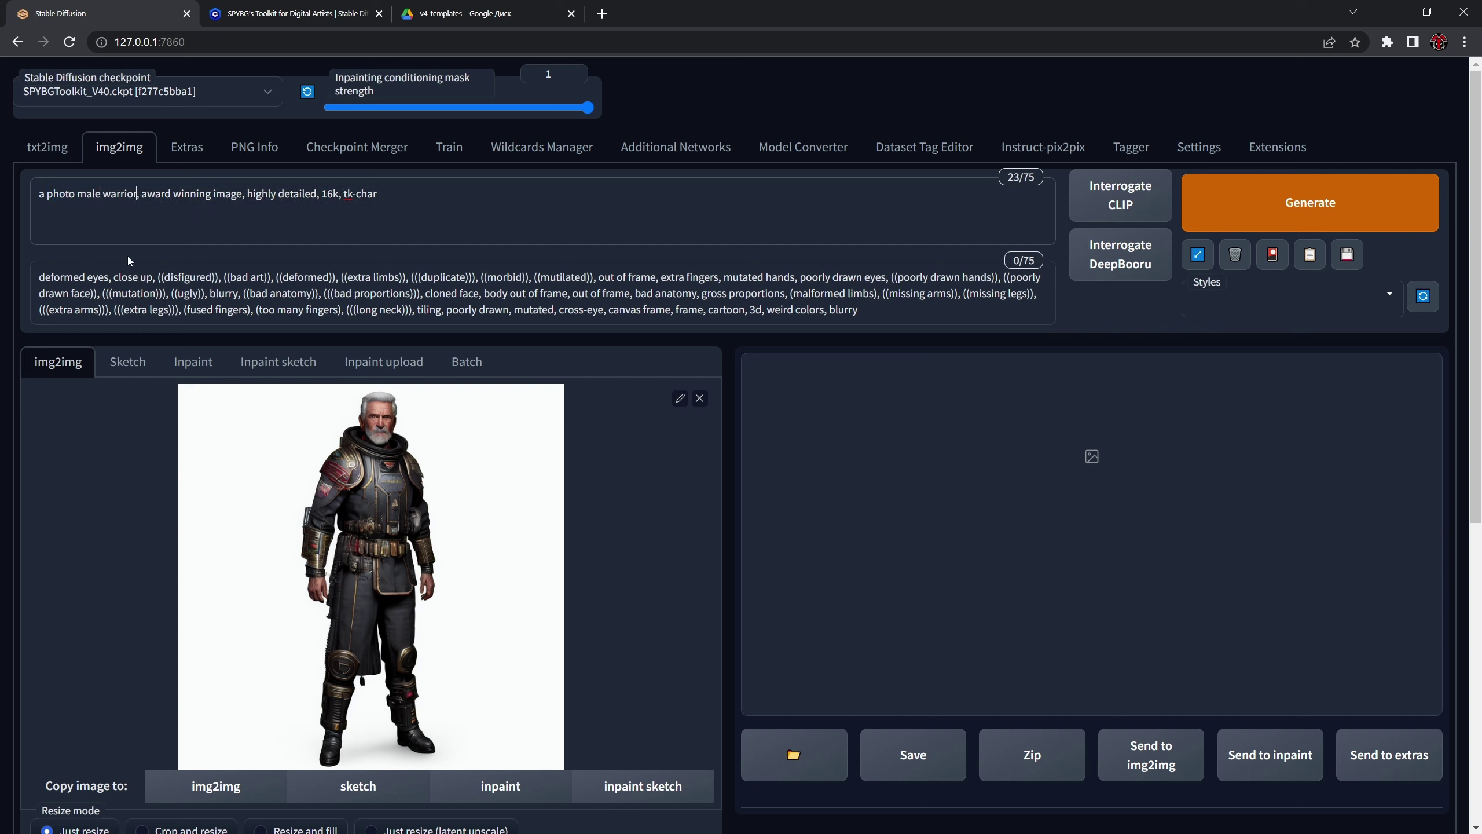
Step: Generate the male warrior image from the template and inspect the result enlarged
scroll(605, 421, "down", 3)
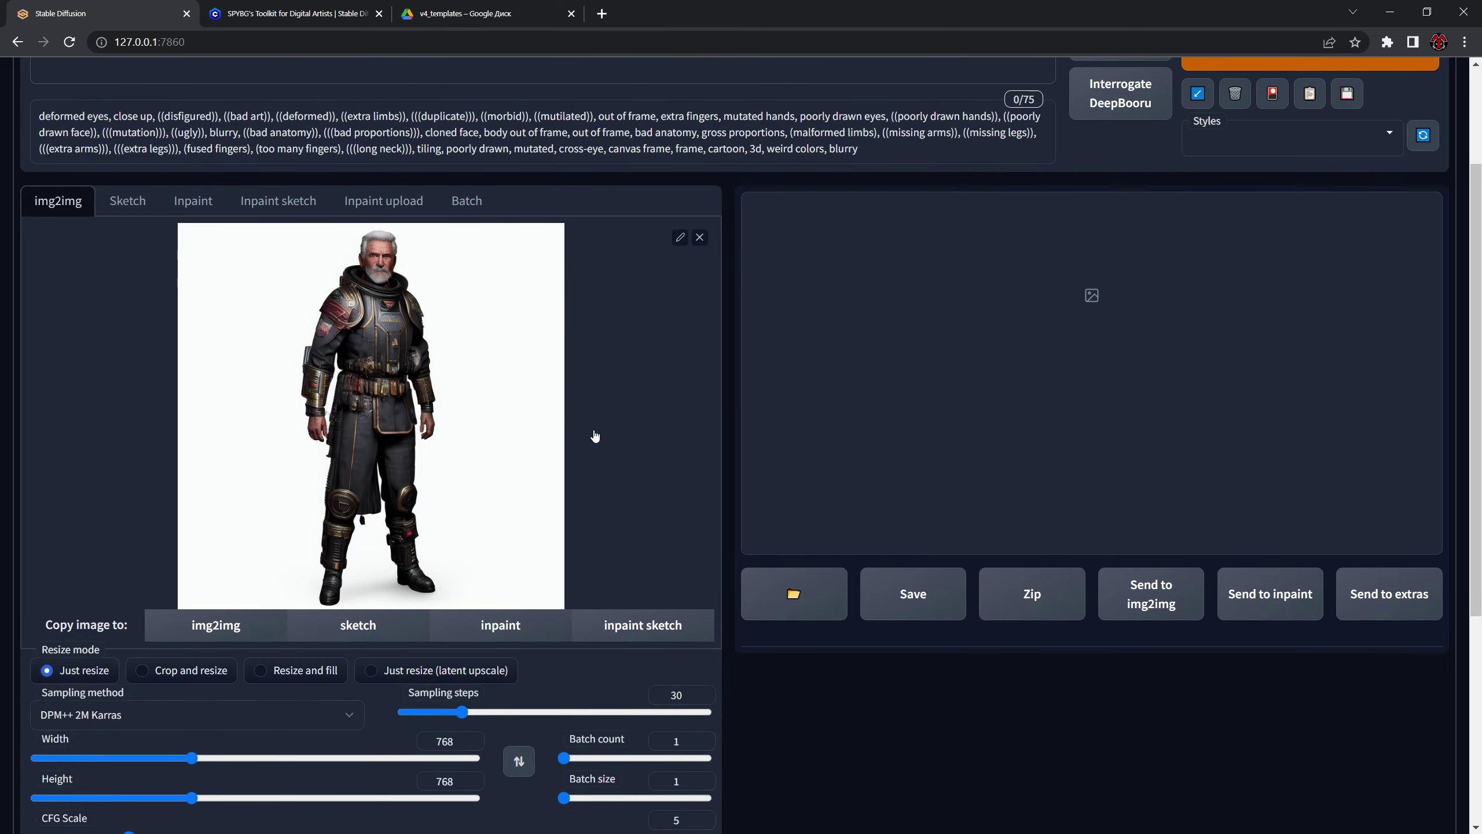
scroll(642, 417, "down", 2)
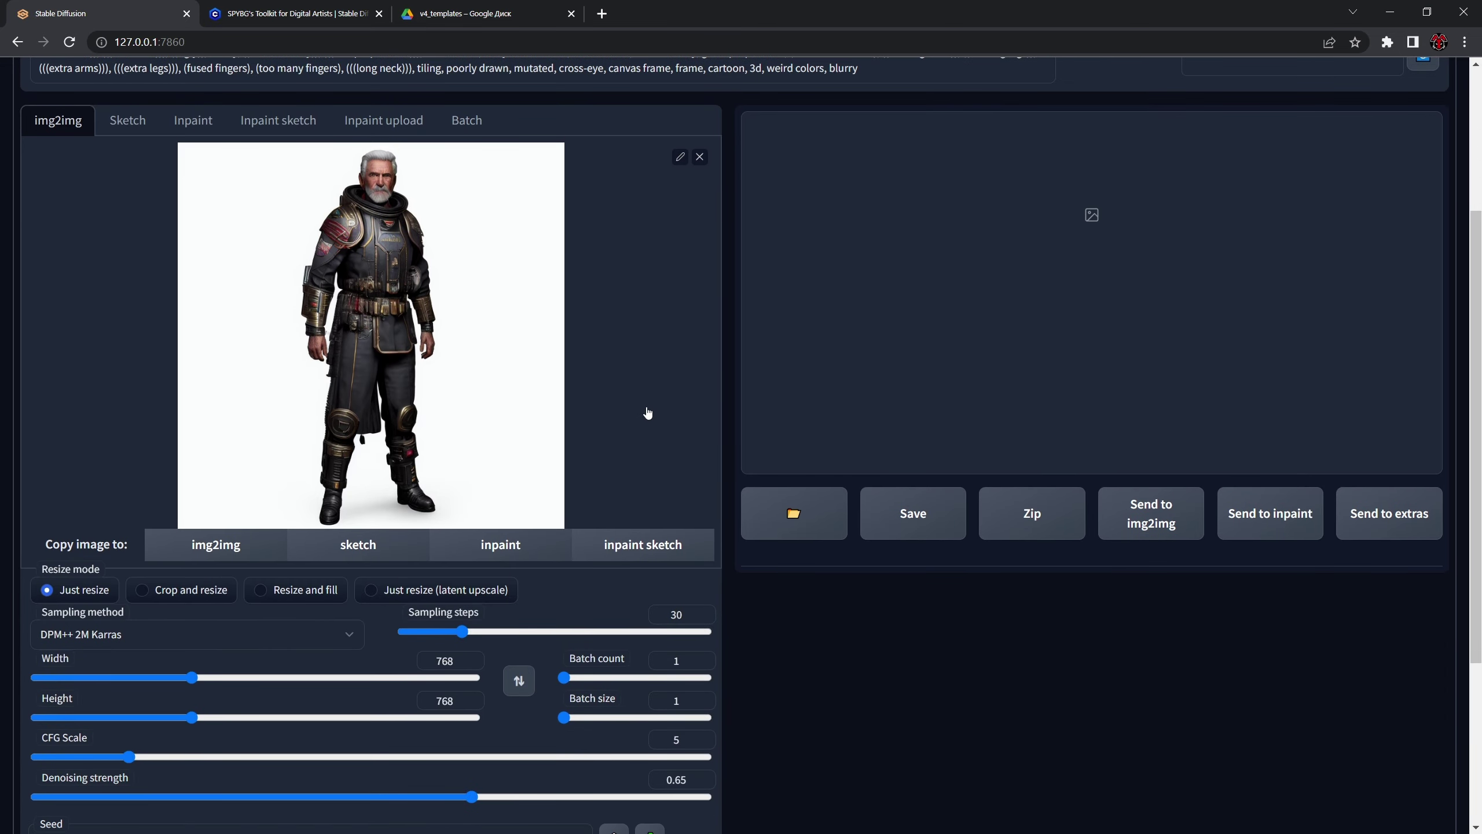
scroll(816, 496, "up", 5)
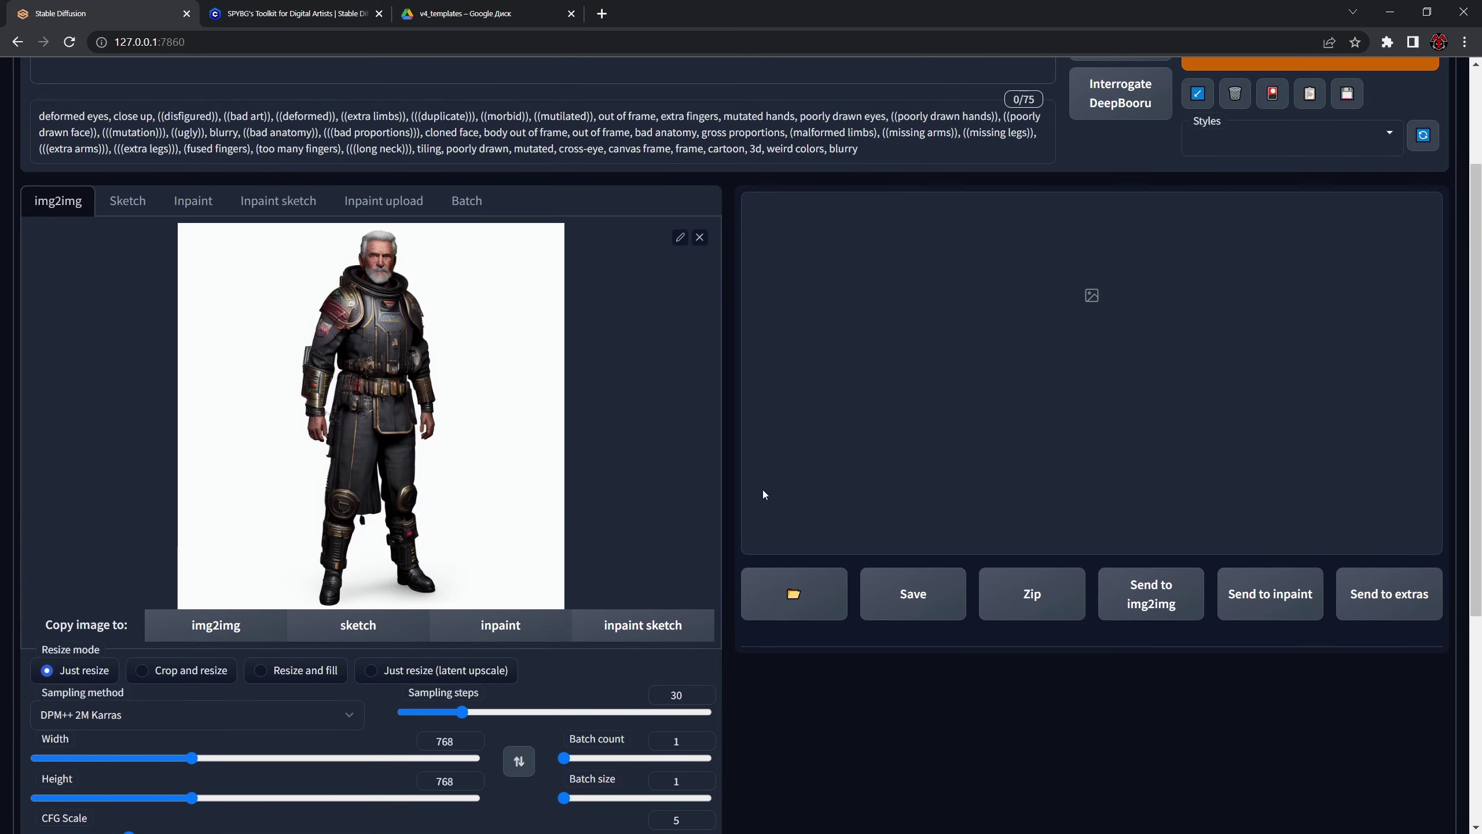
left_click(1293, 219)
scroll(949, 531, "down", 3)
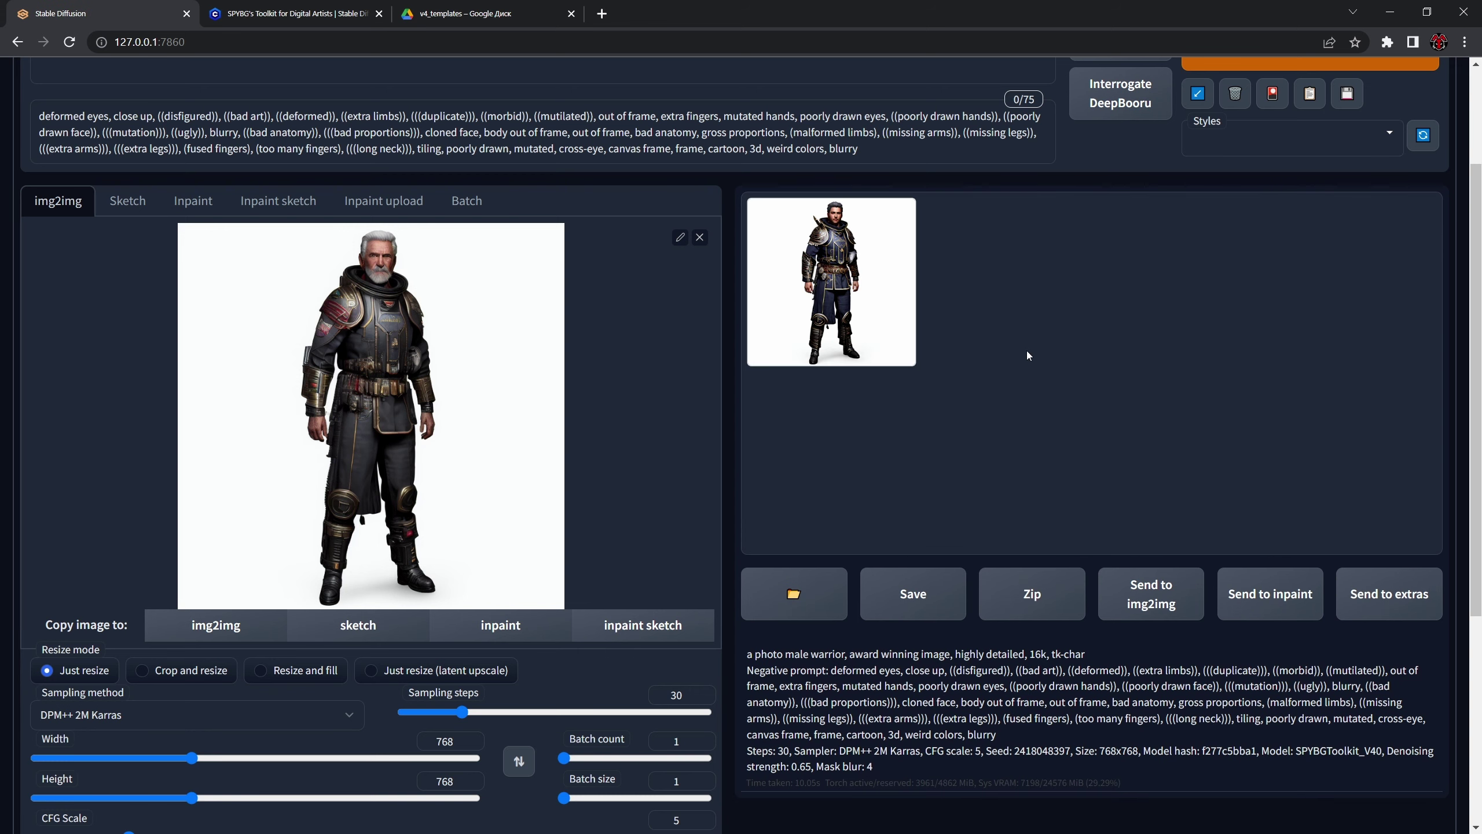
left_click(1053, 342)
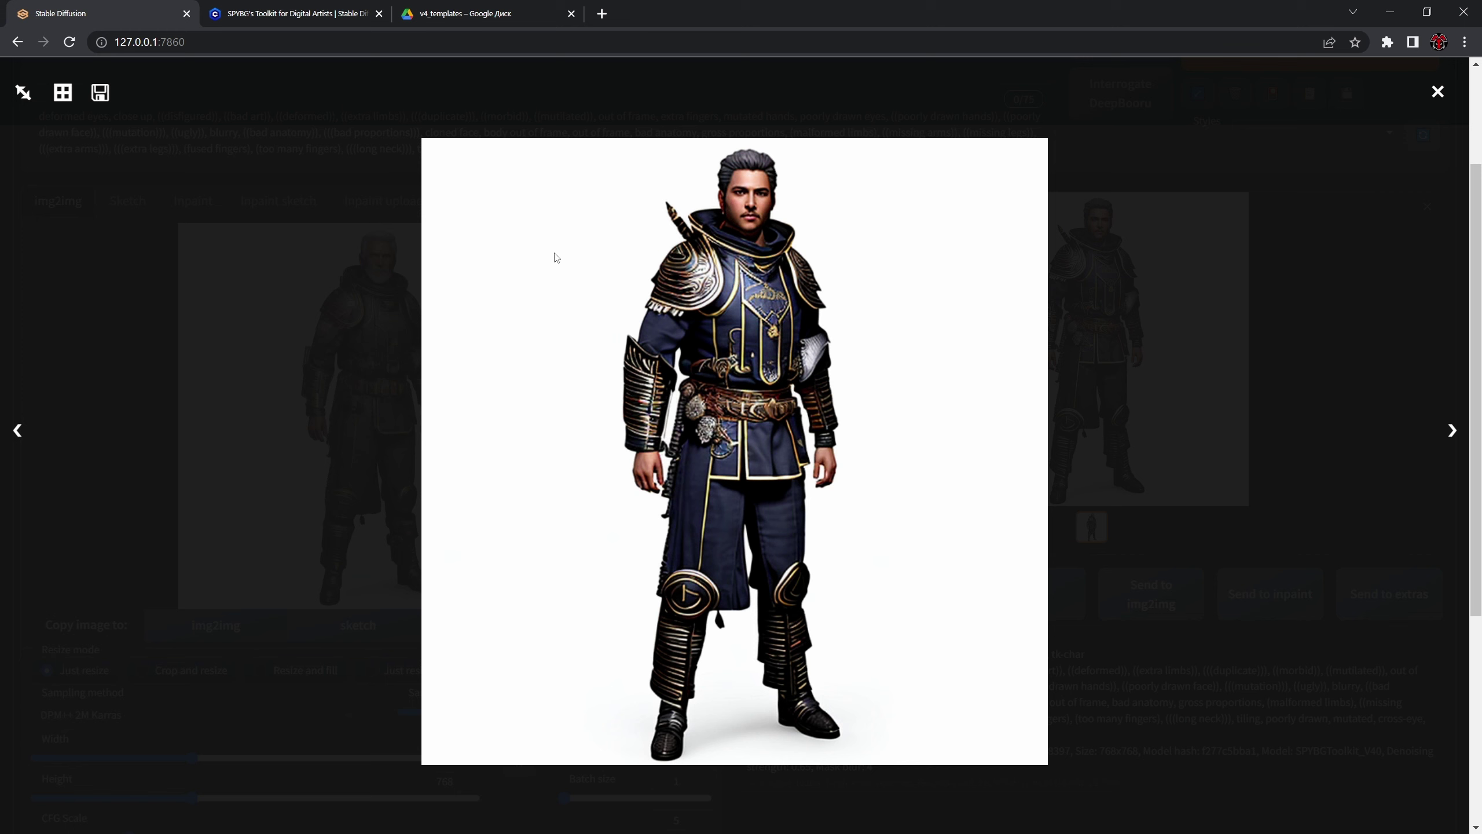
left_click(1328, 430)
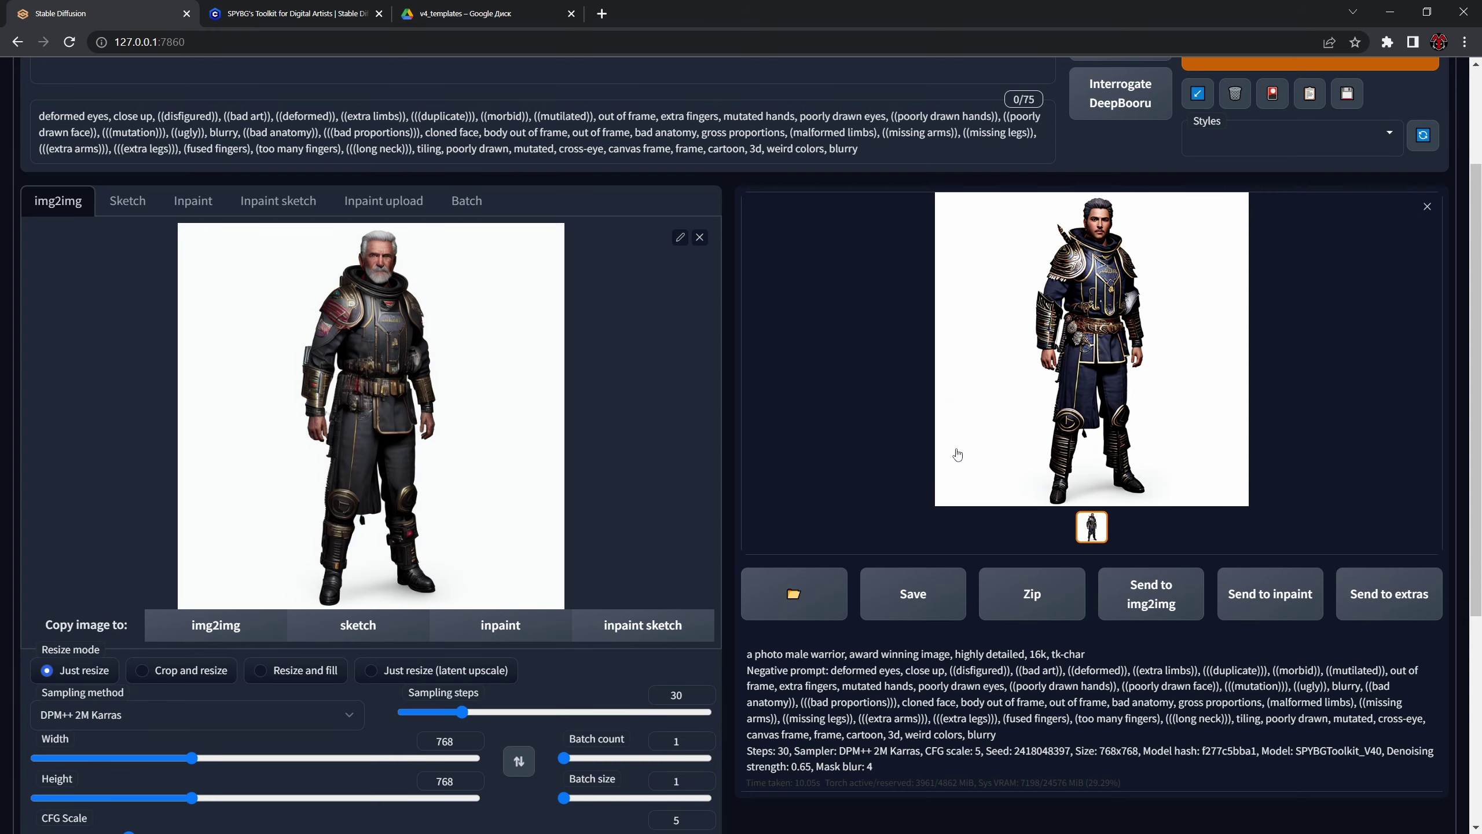
Step: Set the output width and height to 1560 and generate the warrior image at that size
scroll(1329, 429, "down", 3)
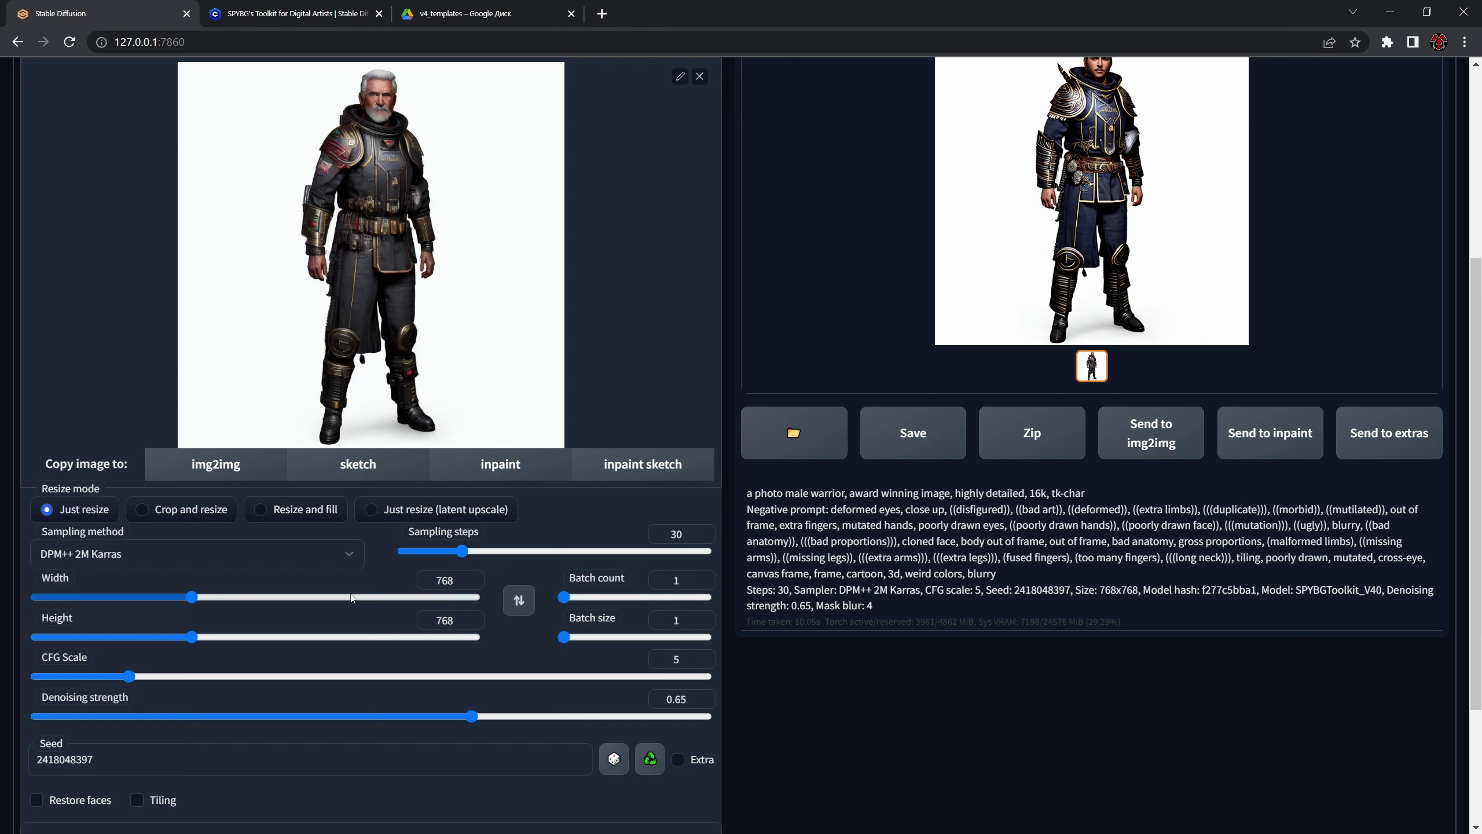
left_click_drag(352, 597, 368, 602)
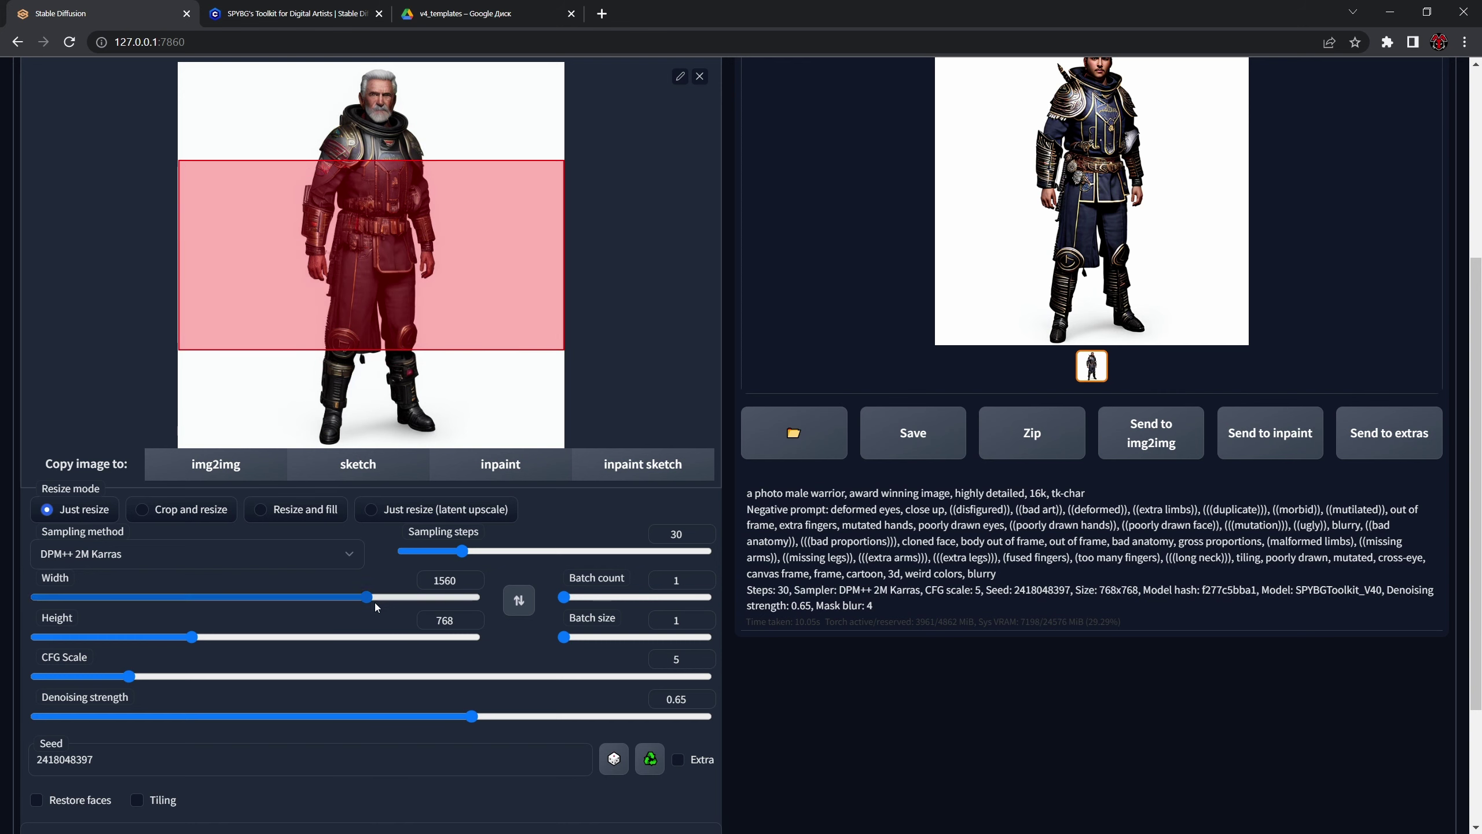
left_click(367, 635)
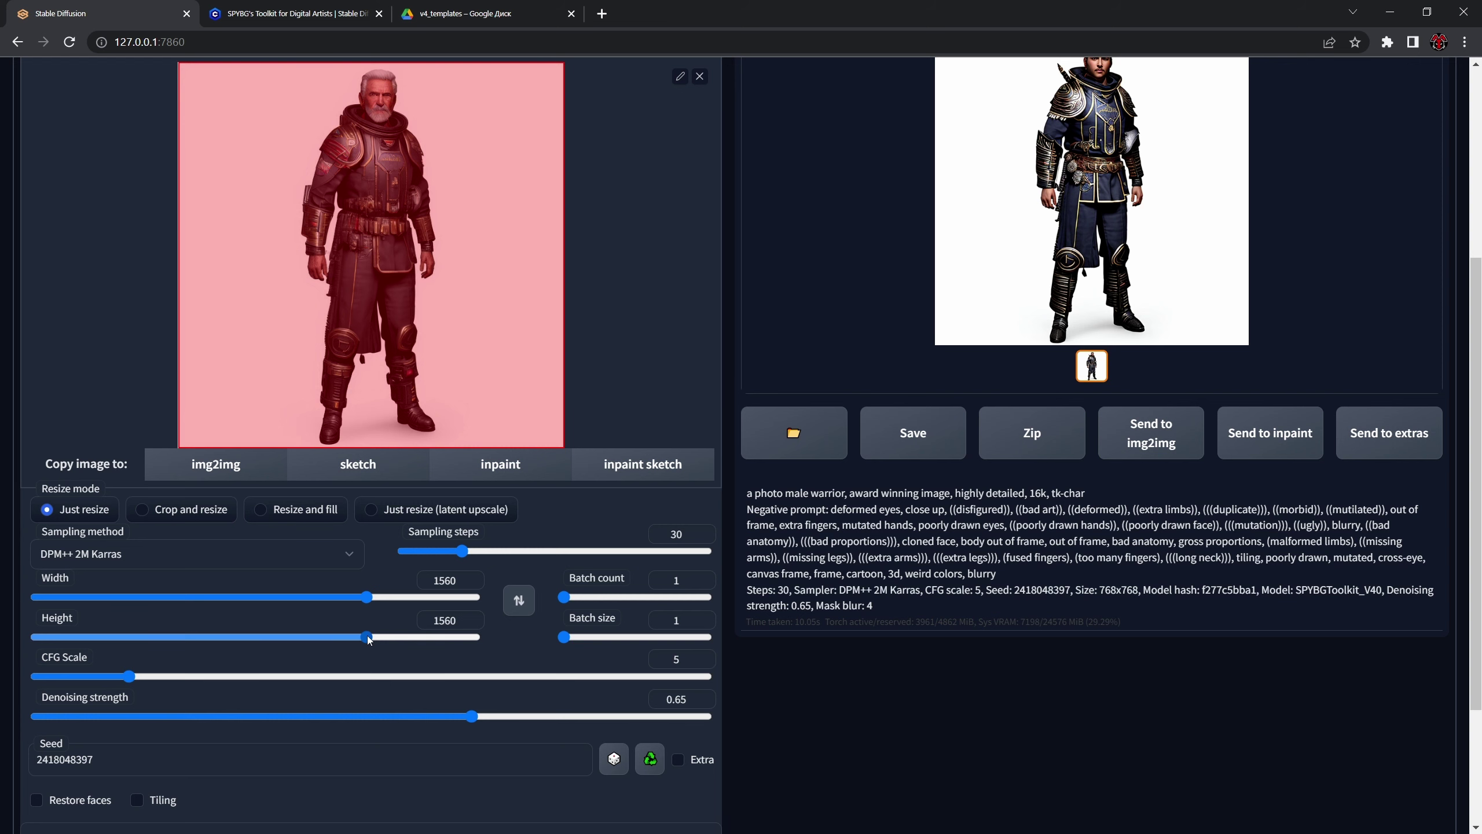
scroll(417, 542, "up", 3)
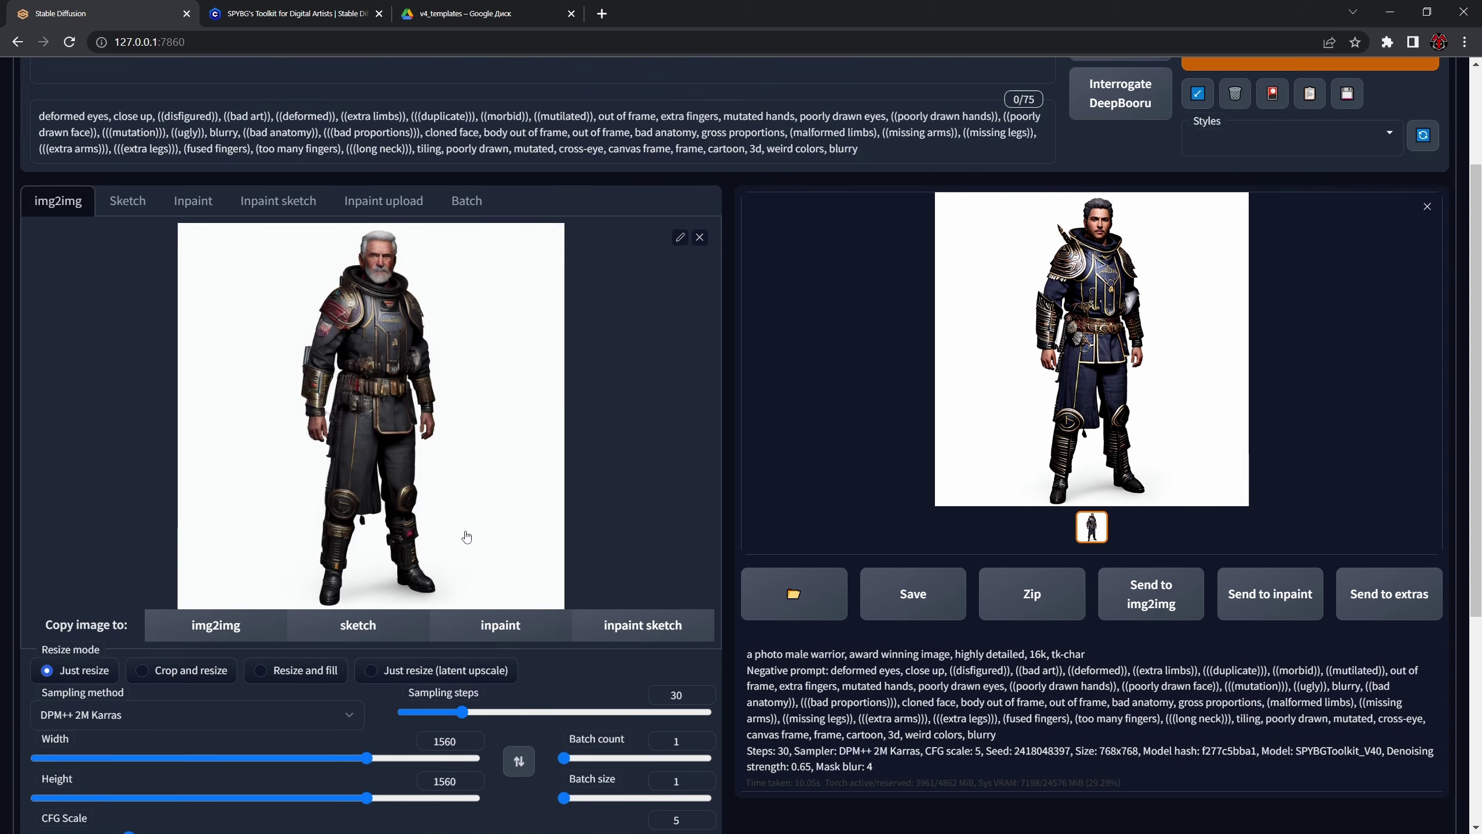
scroll(466, 537, "up", 2)
left_click(1311, 119)
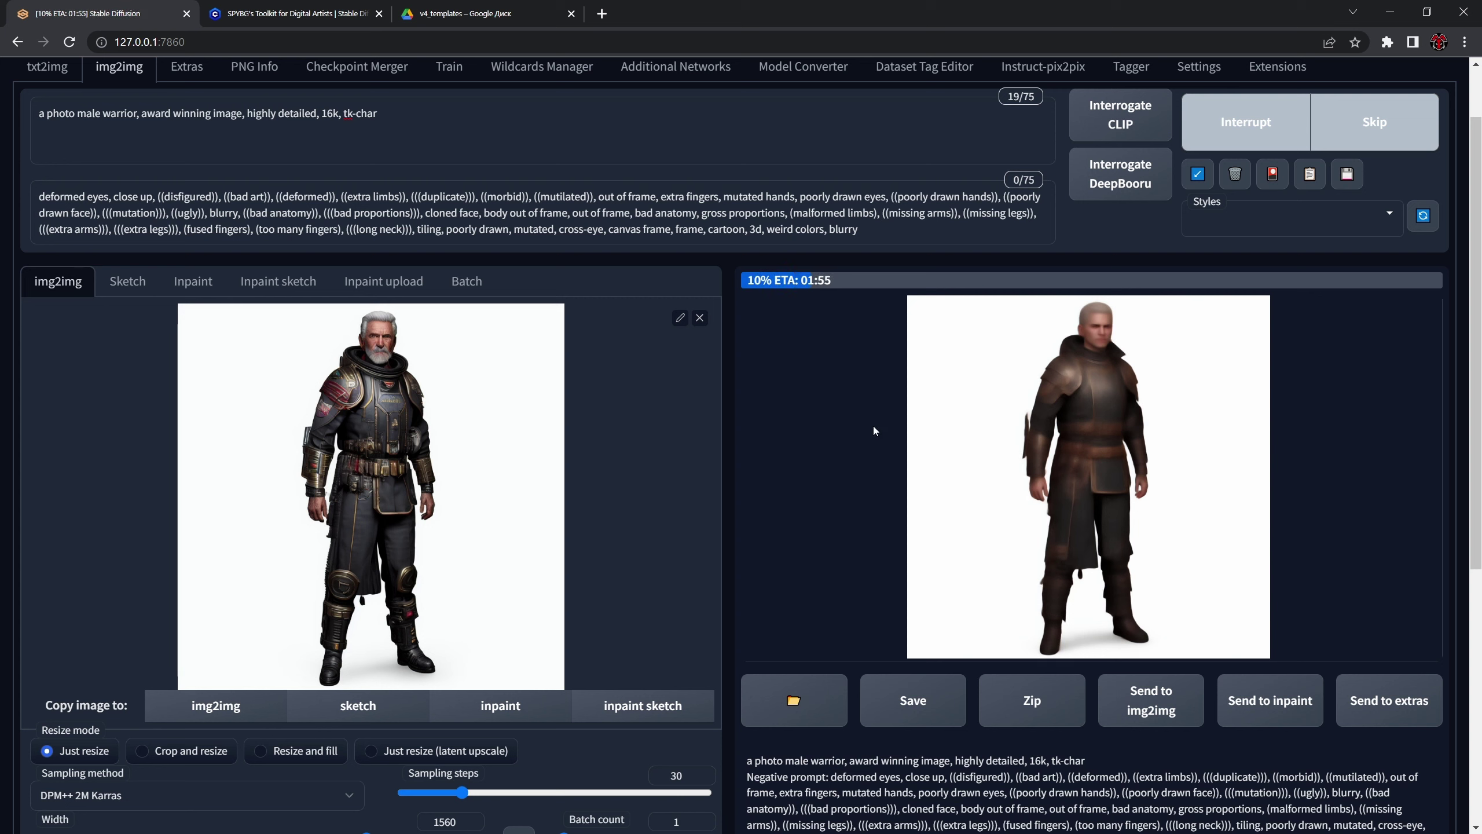
scroll(880, 417, "down", 1)
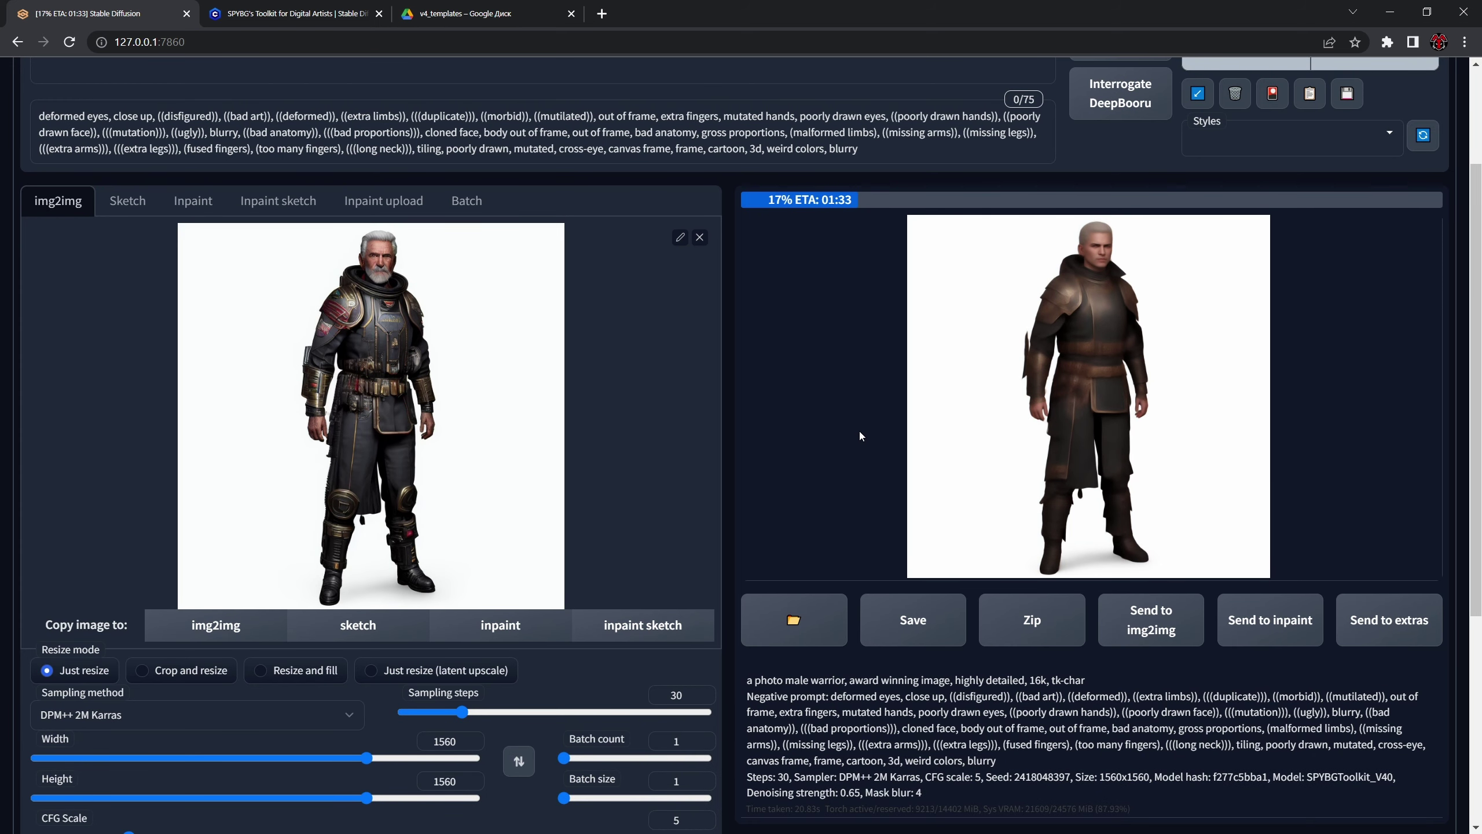
scroll(861, 437, "down", 1)
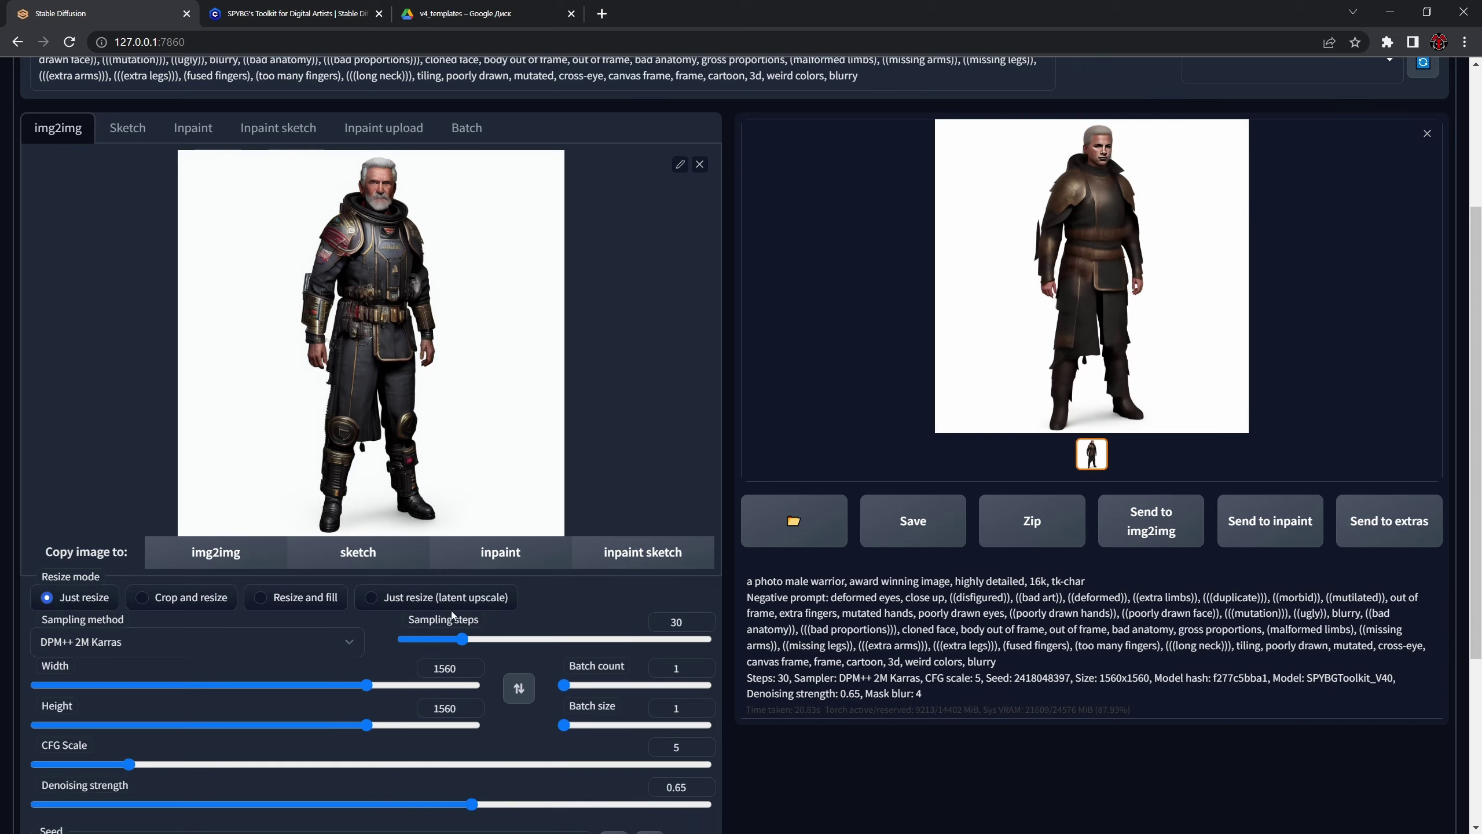
Step: Set the output width and height to 768 and generate the warrior image again
double_click(446, 661)
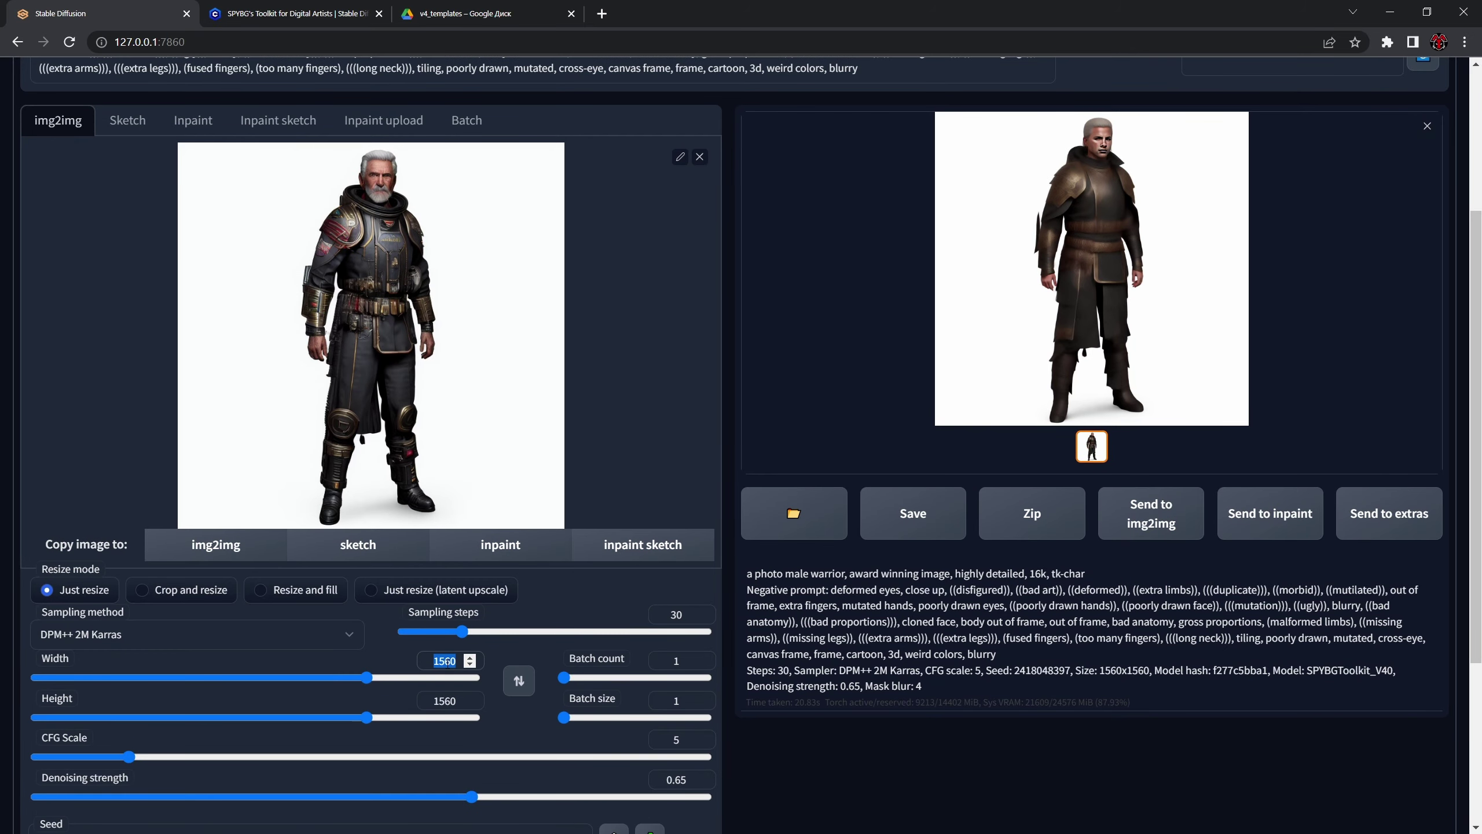
type("768")
key("Tab")
type("768")
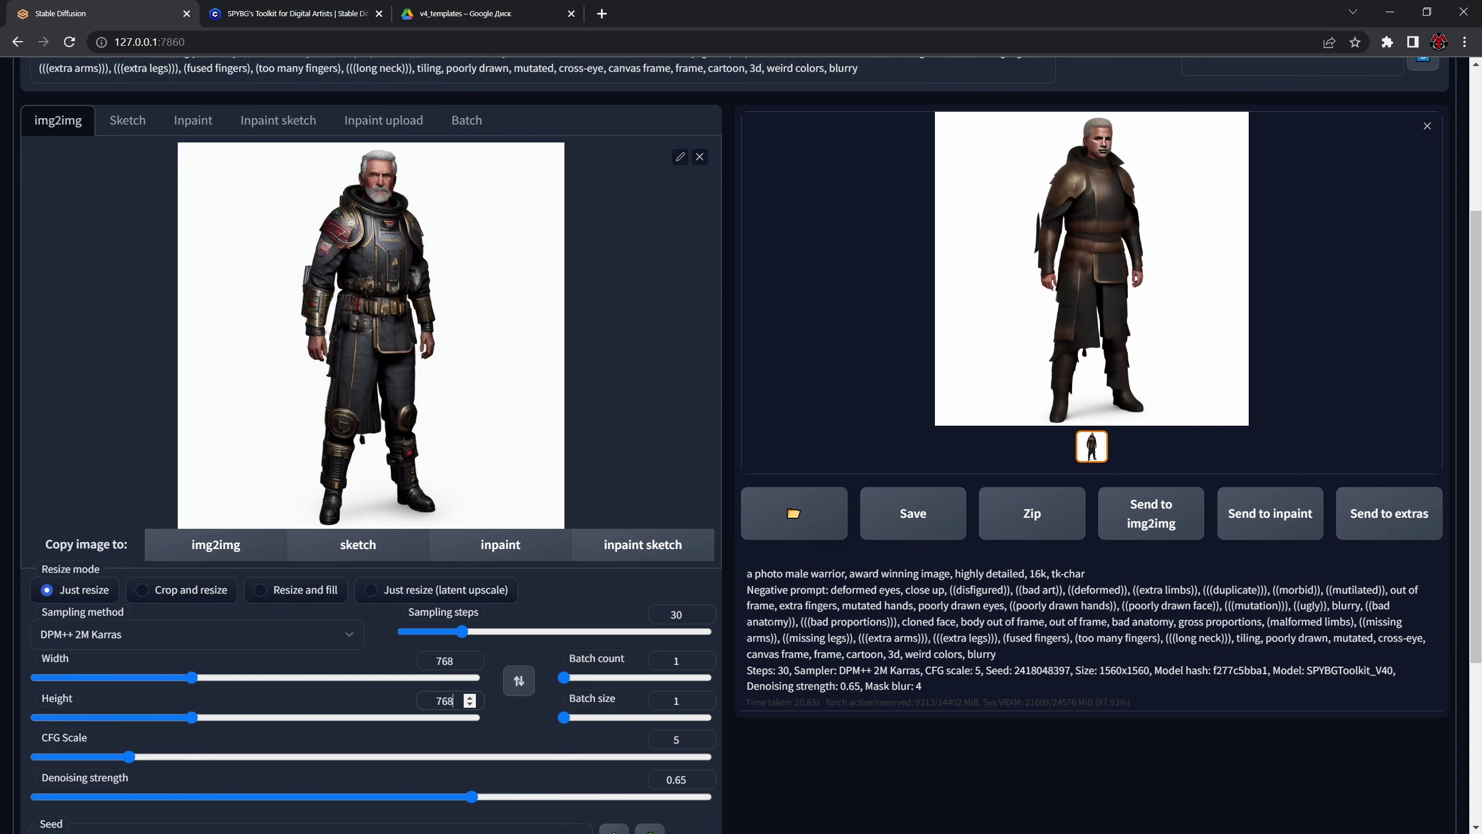
scroll(1323, 199, "up", 3)
left_click(1324, 199)
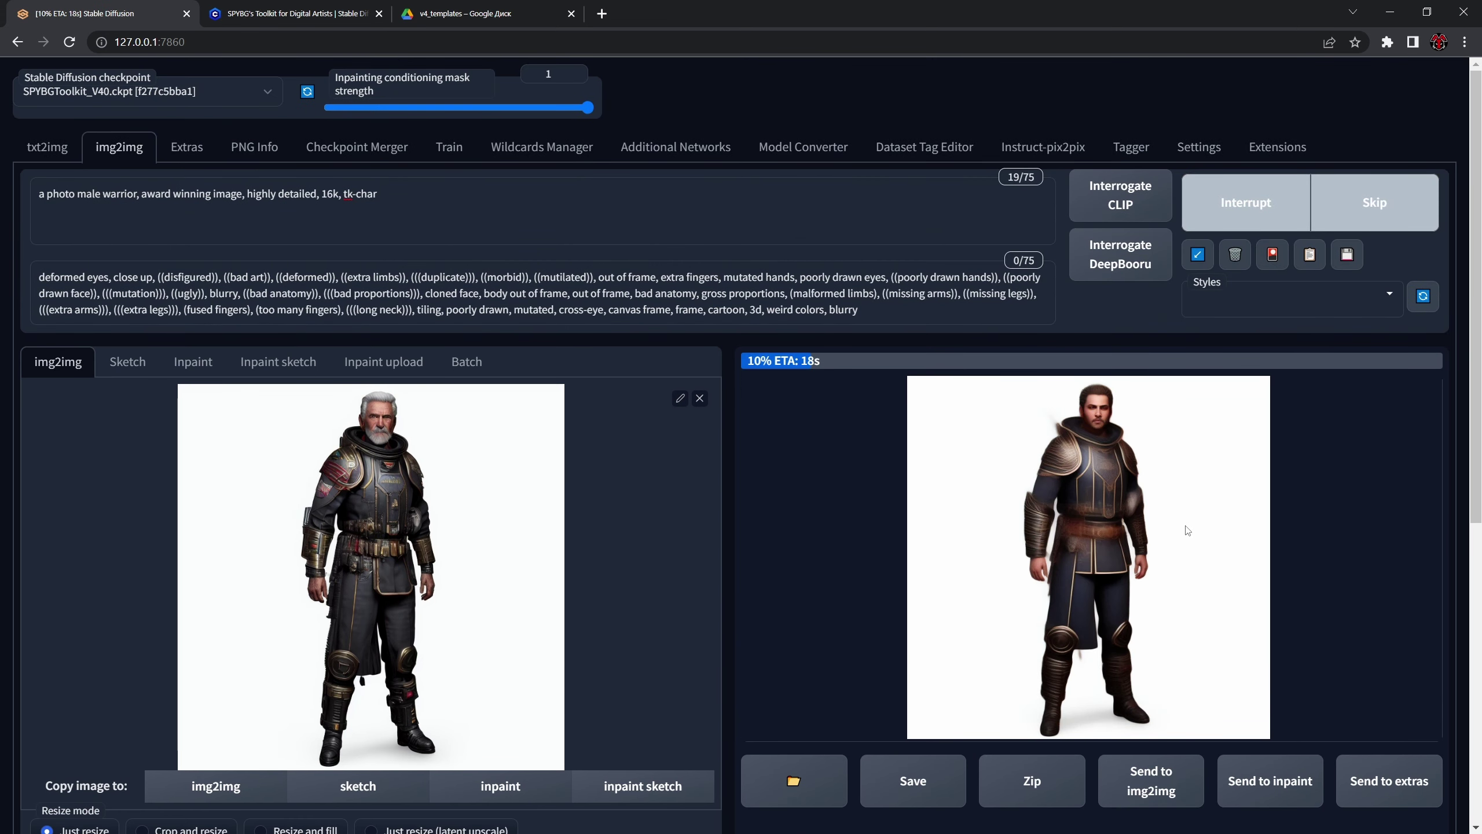
Step: Generate a new warrior variation with a random seed (-1) and inspect the result enlarged
scroll(835, 596, "down", 5)
scroll(833, 591, "down", 1)
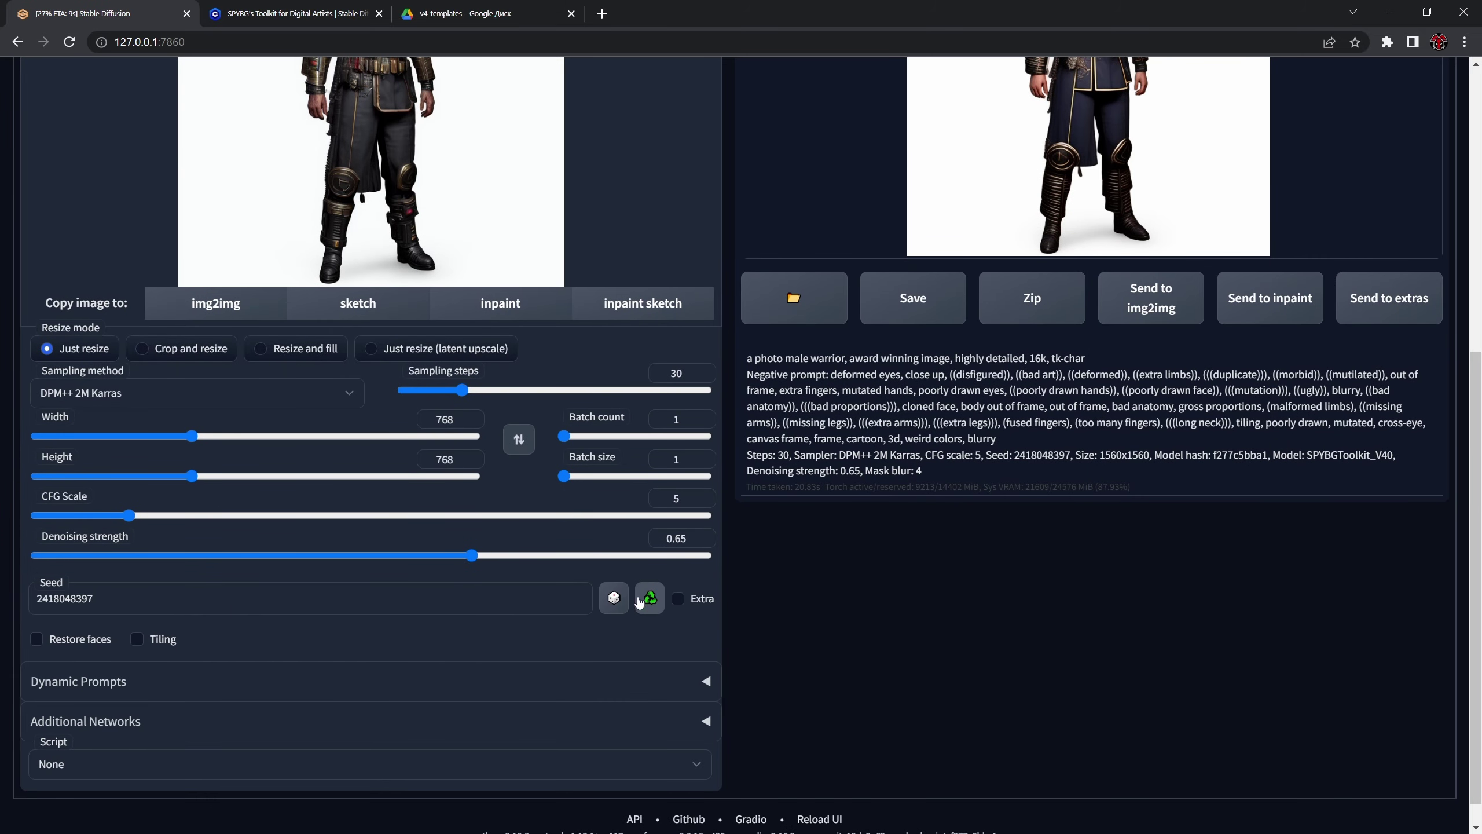
left_click(614, 681)
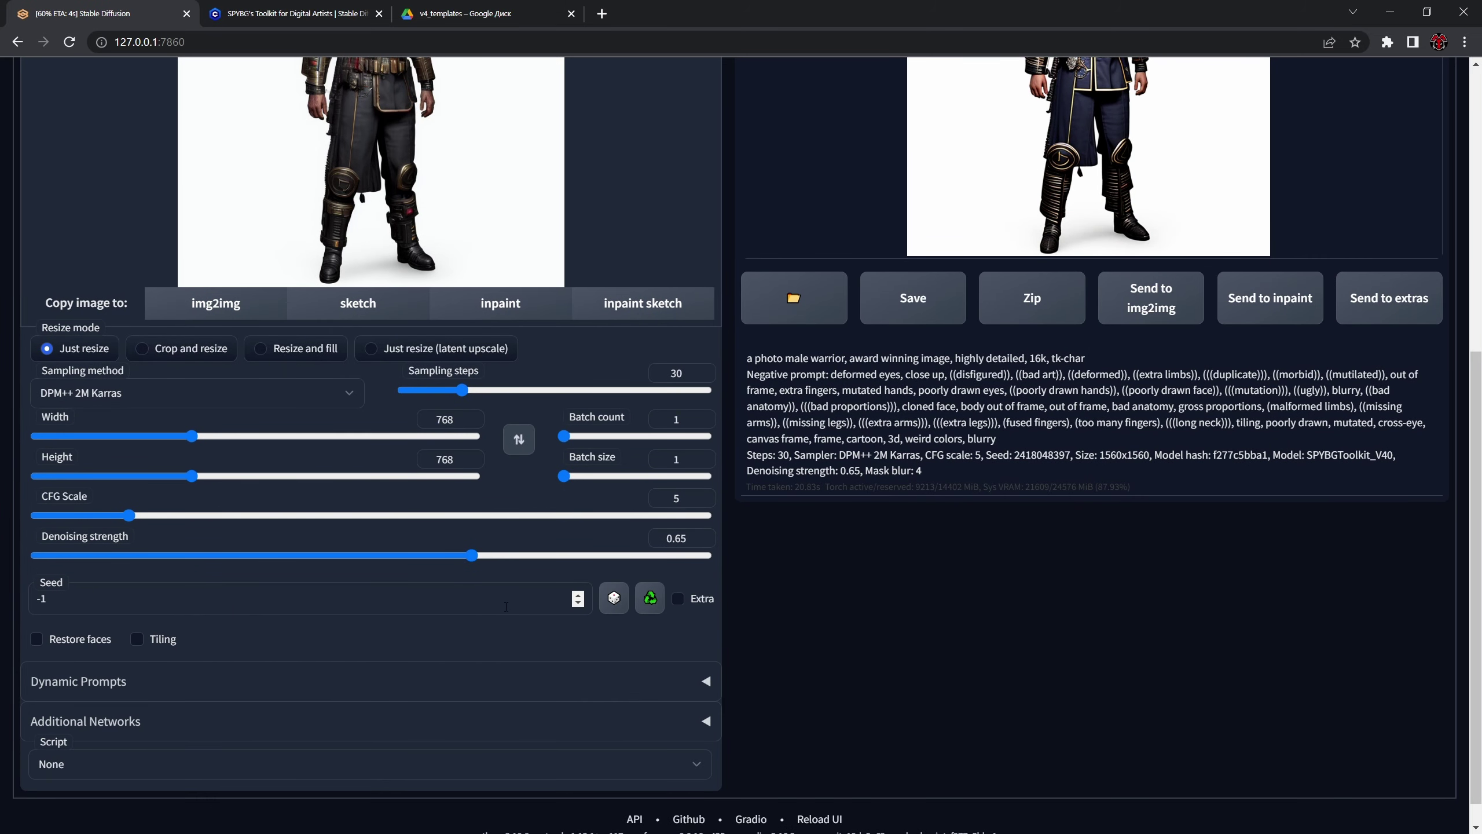
scroll(305, 608, "up", 6)
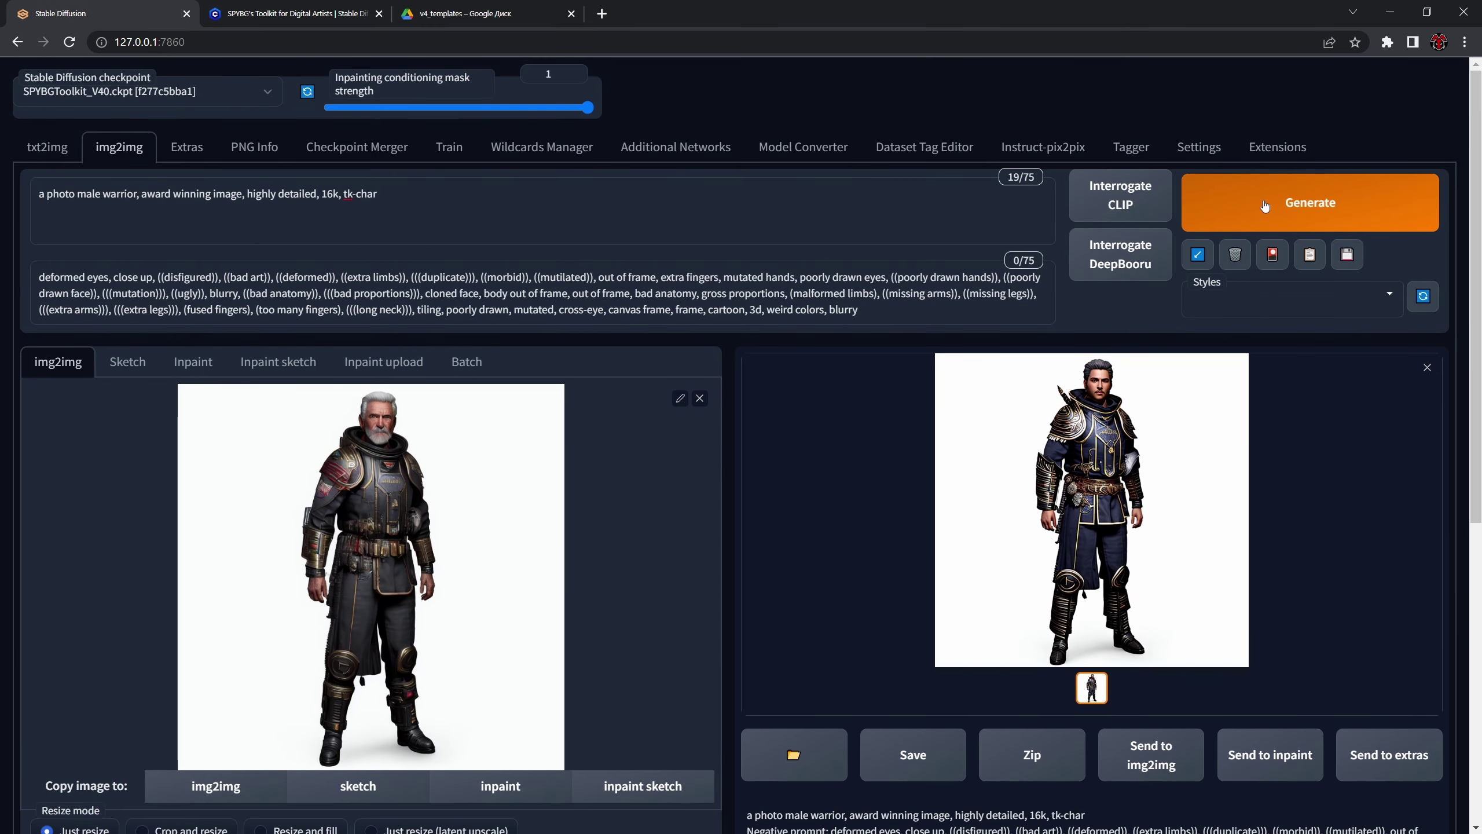
left_click(1226, 213)
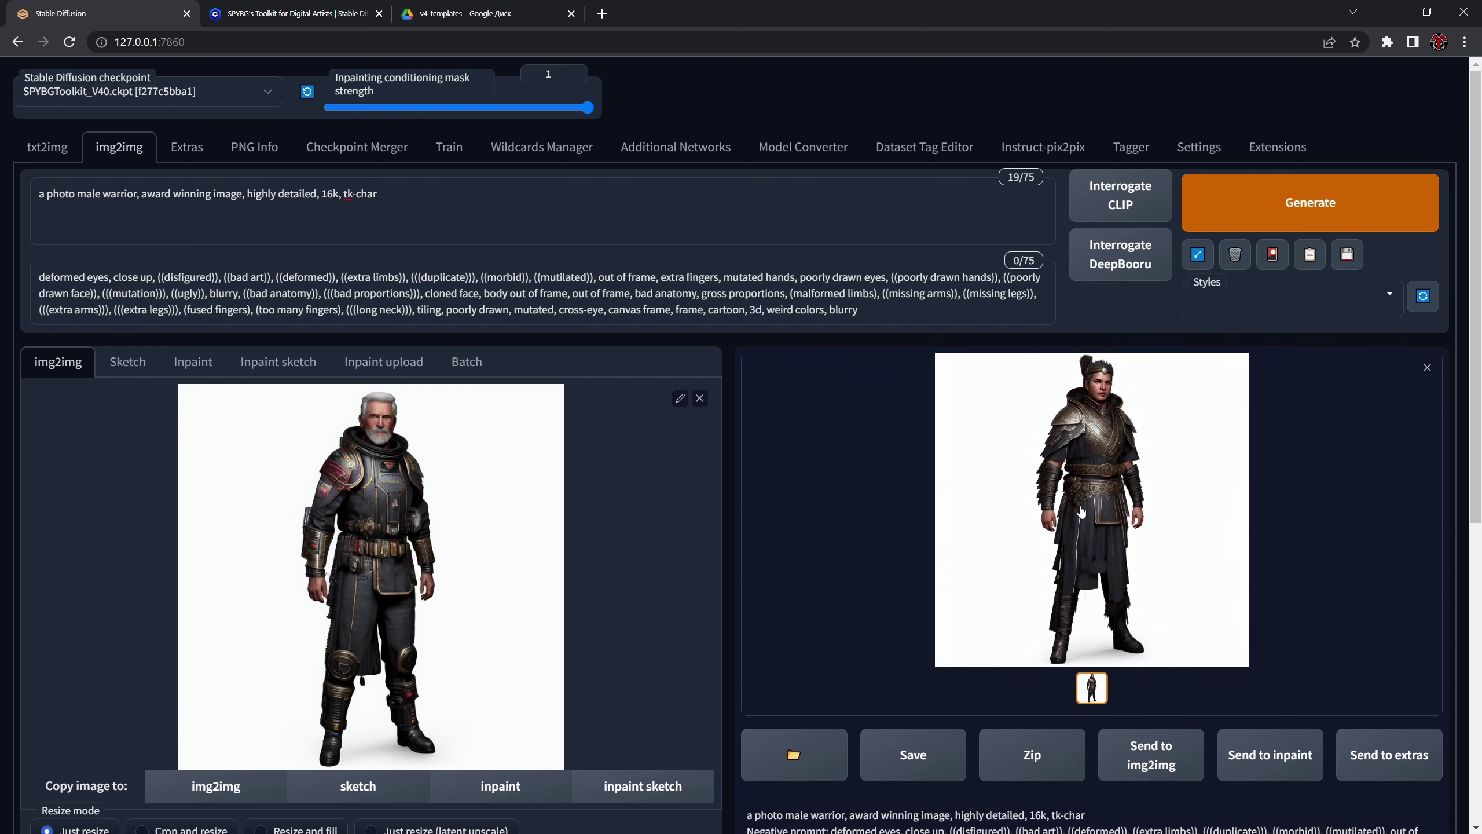
left_click(1077, 449)
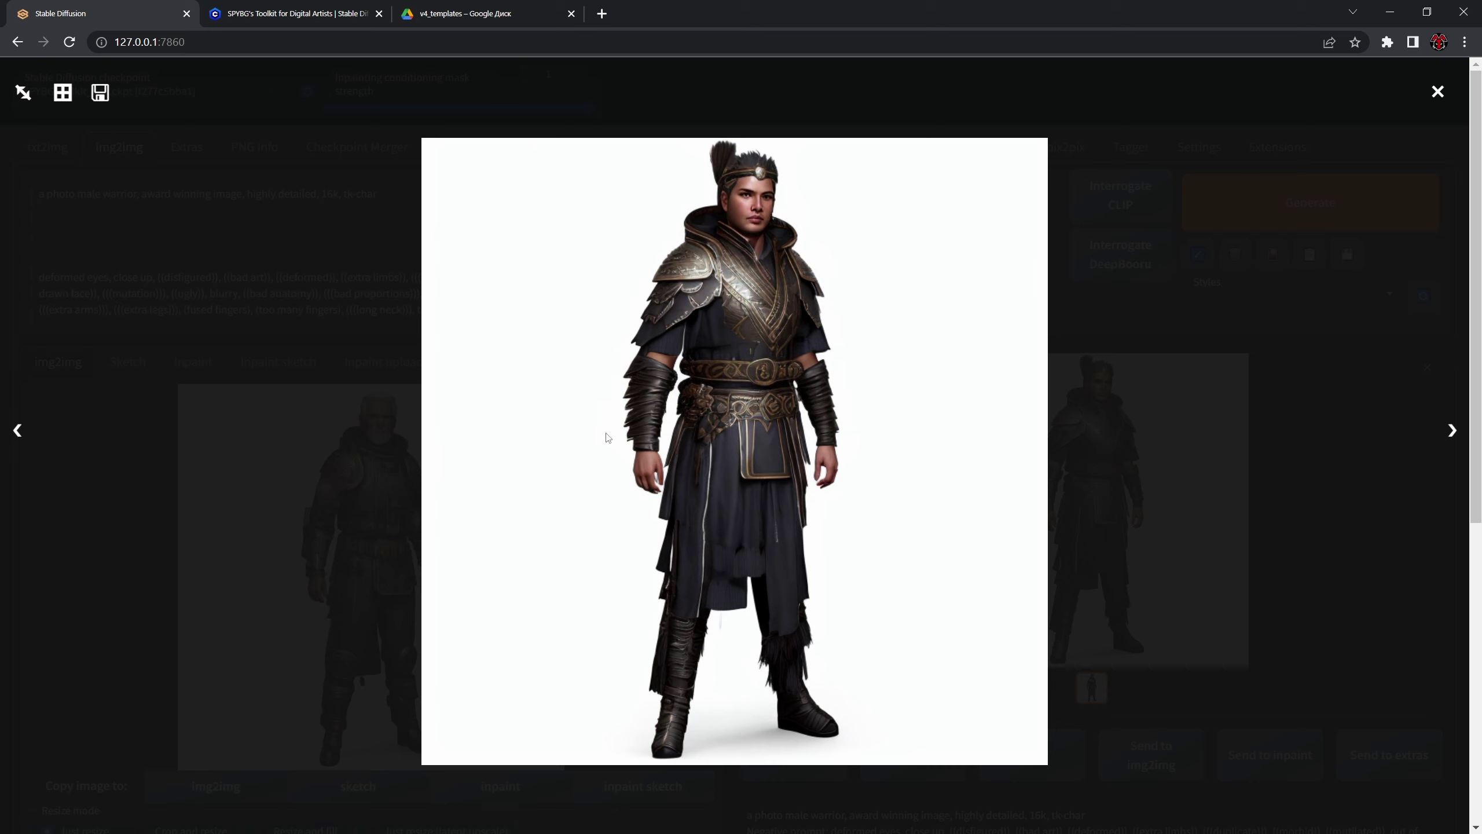
left_click(1174, 329)
Step: Select the SD upscale script to review its options and set the script back to None
scroll(619, 544, "down", 4)
scroll(618, 545, "down", 4)
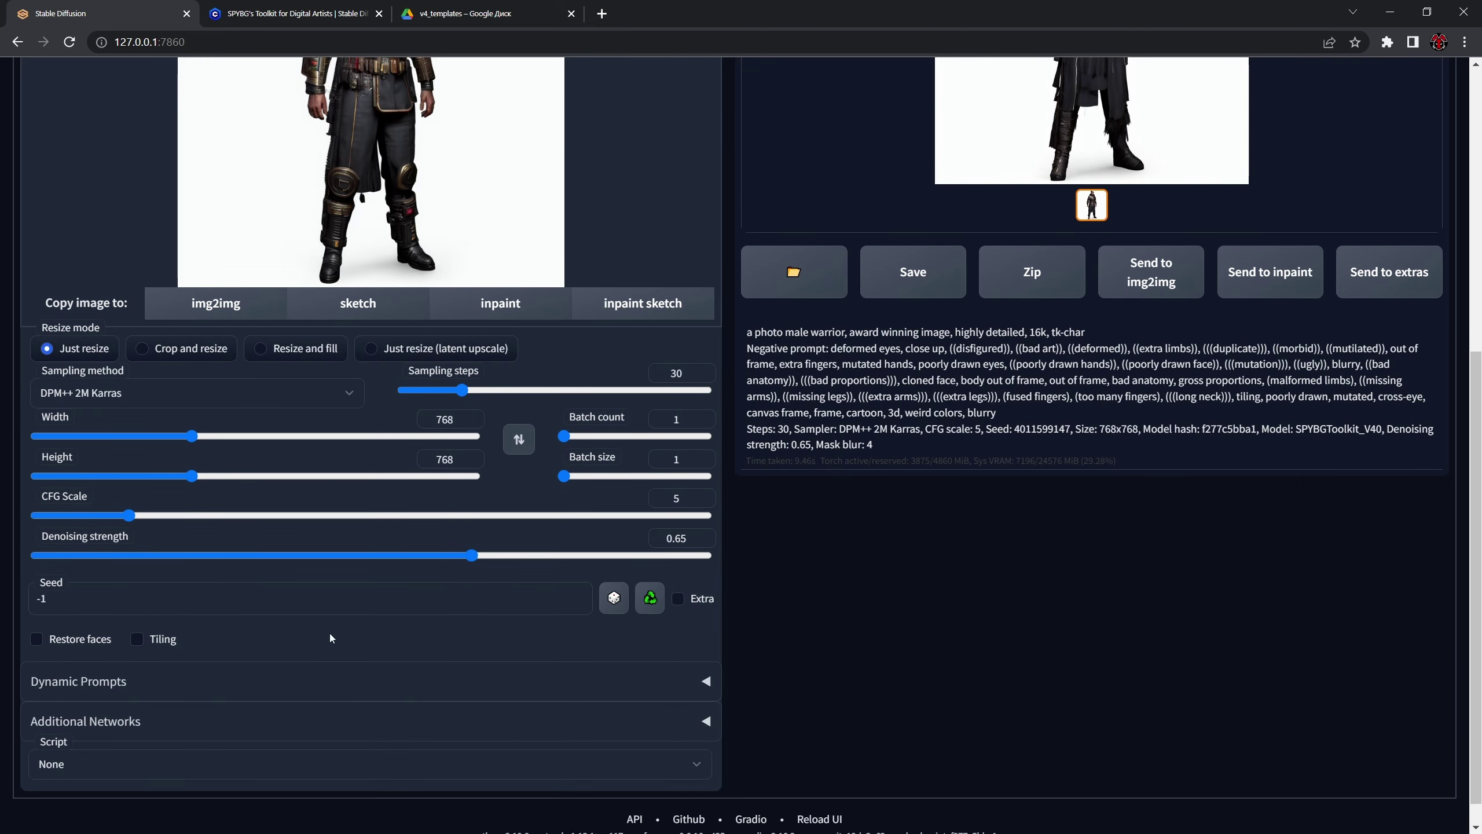
left_click(169, 764)
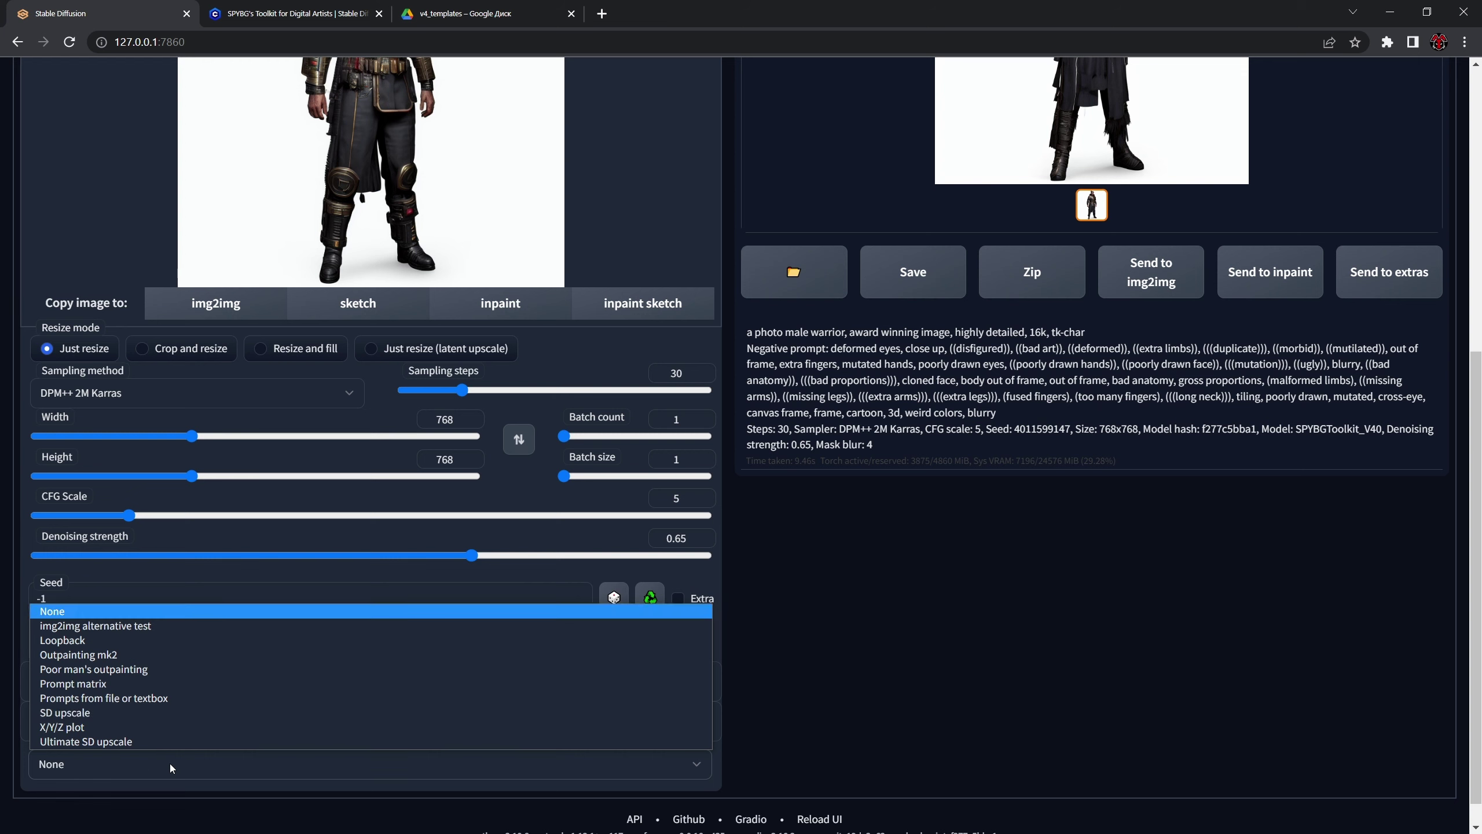
left_click(127, 711)
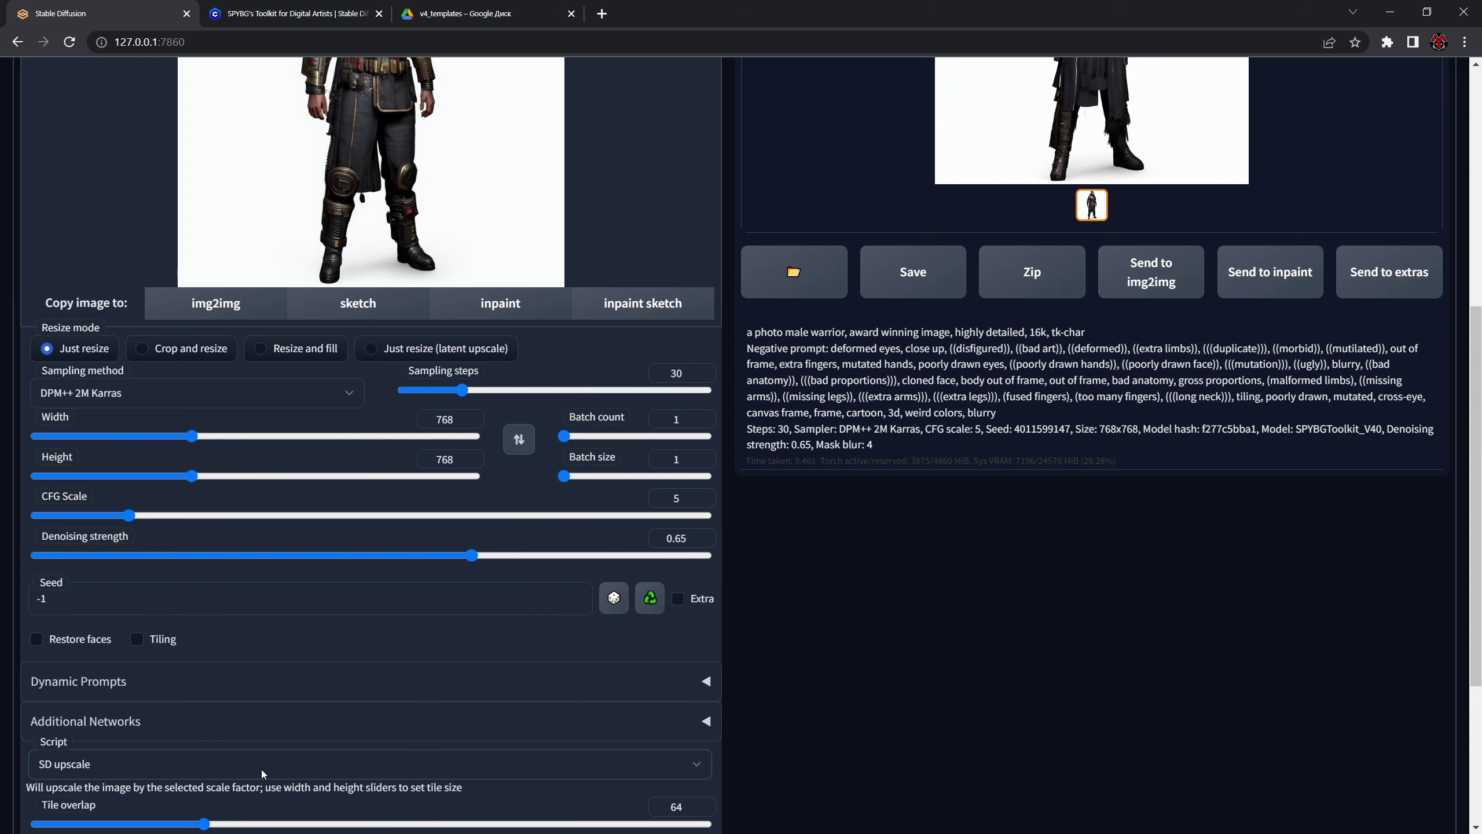
scroll(369, 730, "down", 4)
scroll(361, 656, "up", 2)
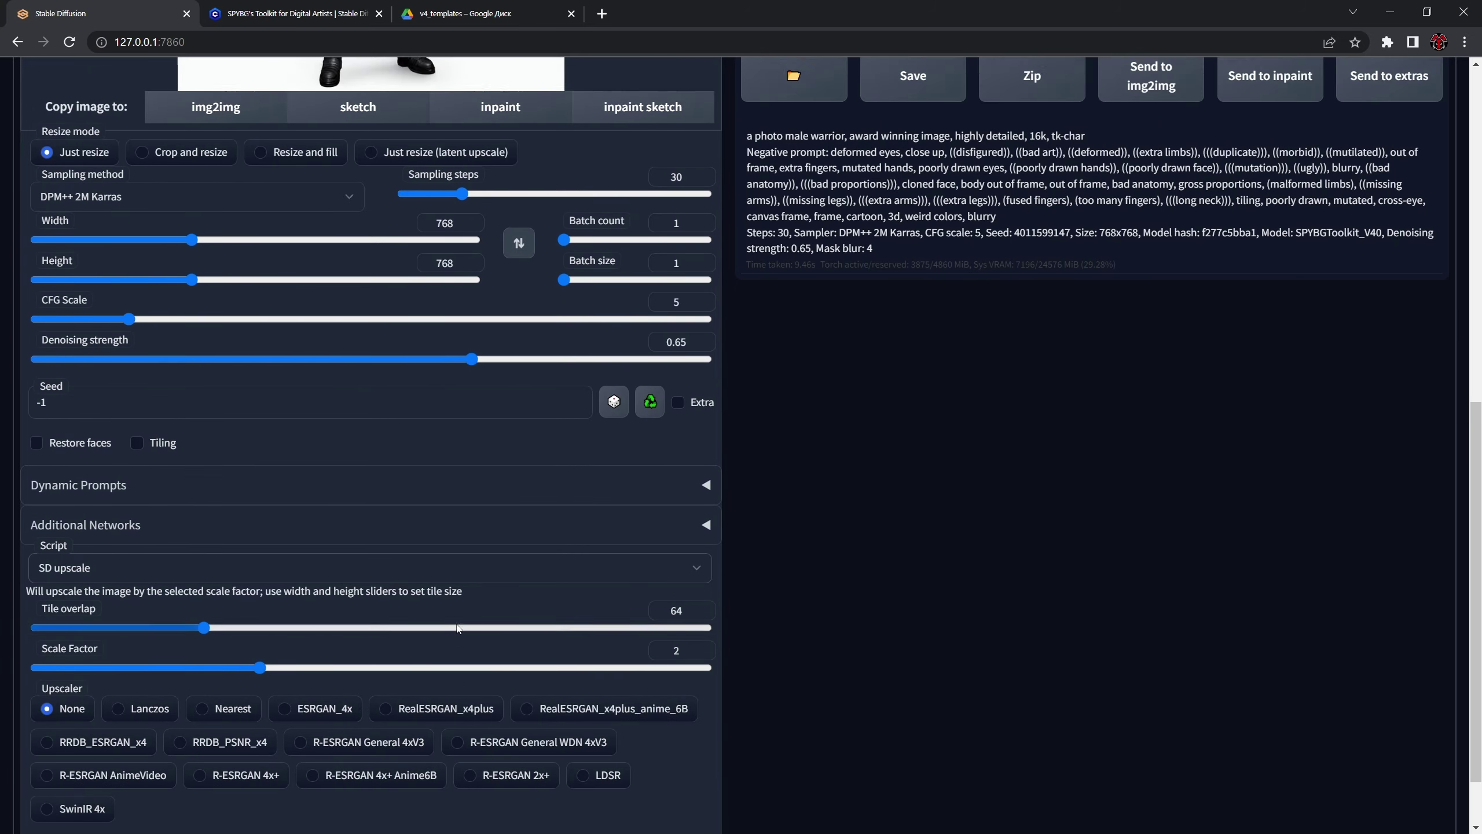
scroll(424, 623, "up", 10)
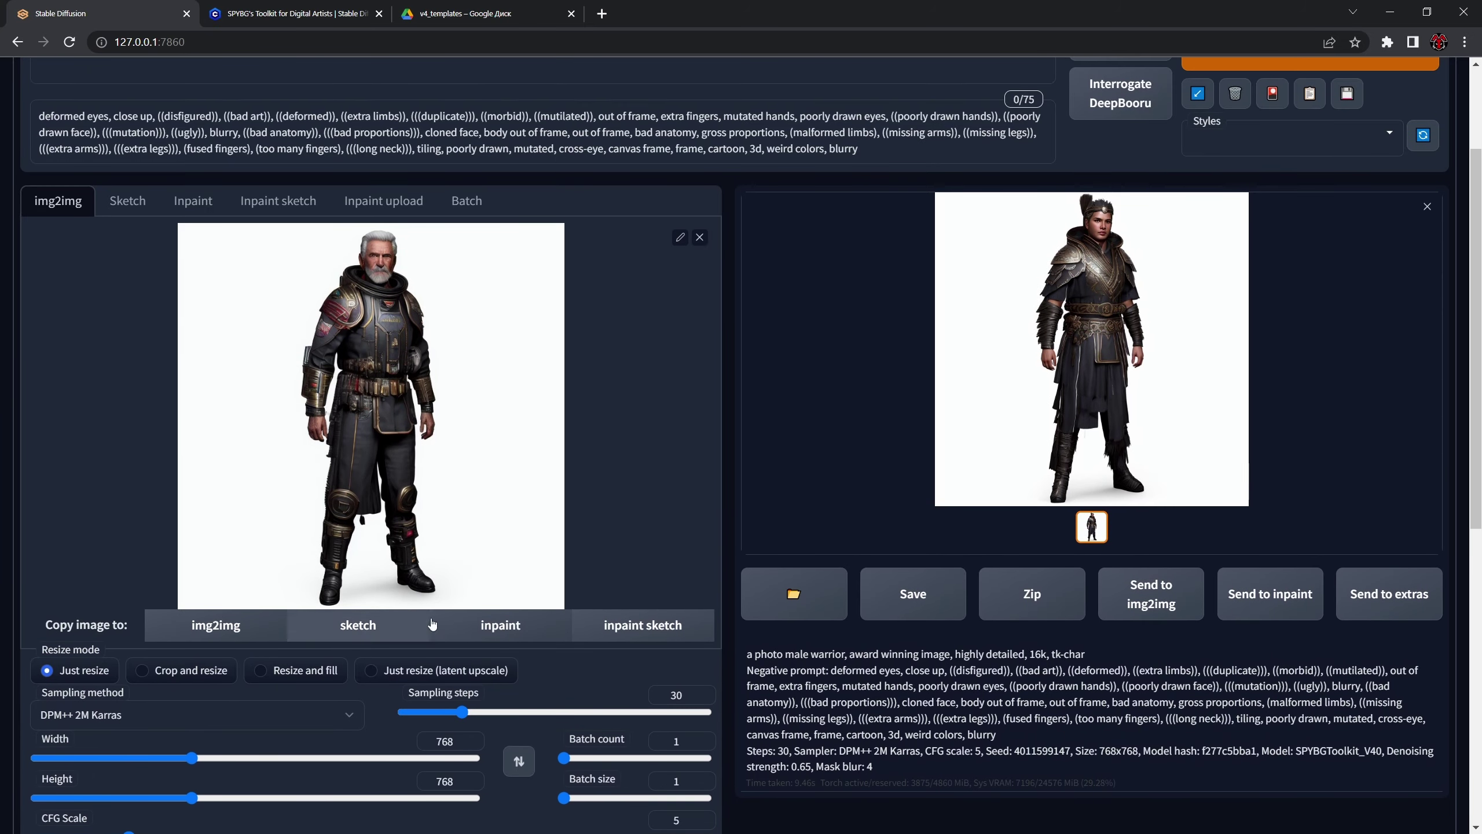
scroll(396, 590, "down", 8)
scroll(396, 590, "down", 1)
left_click(118, 761)
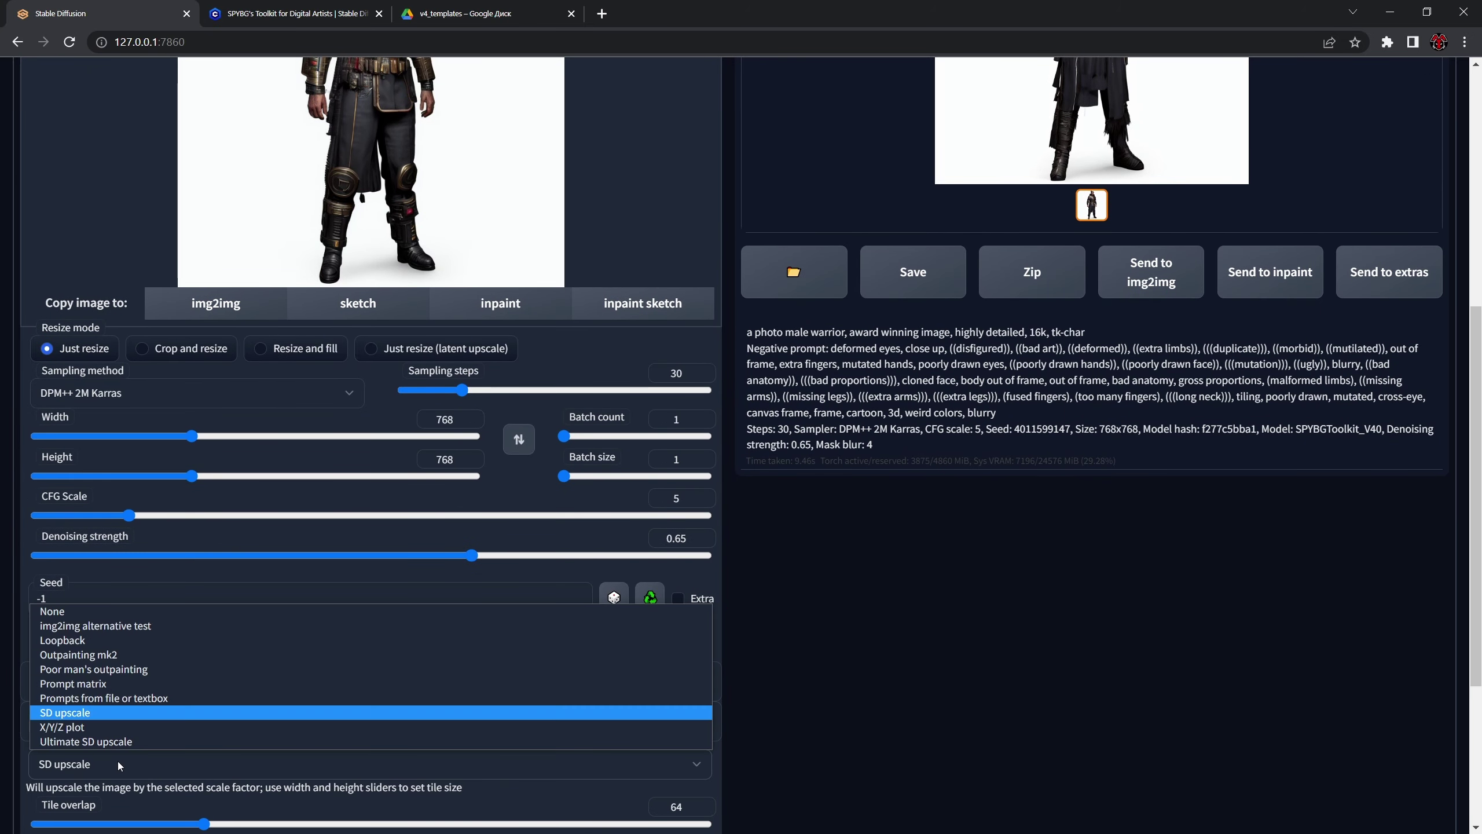
left_click(116, 613)
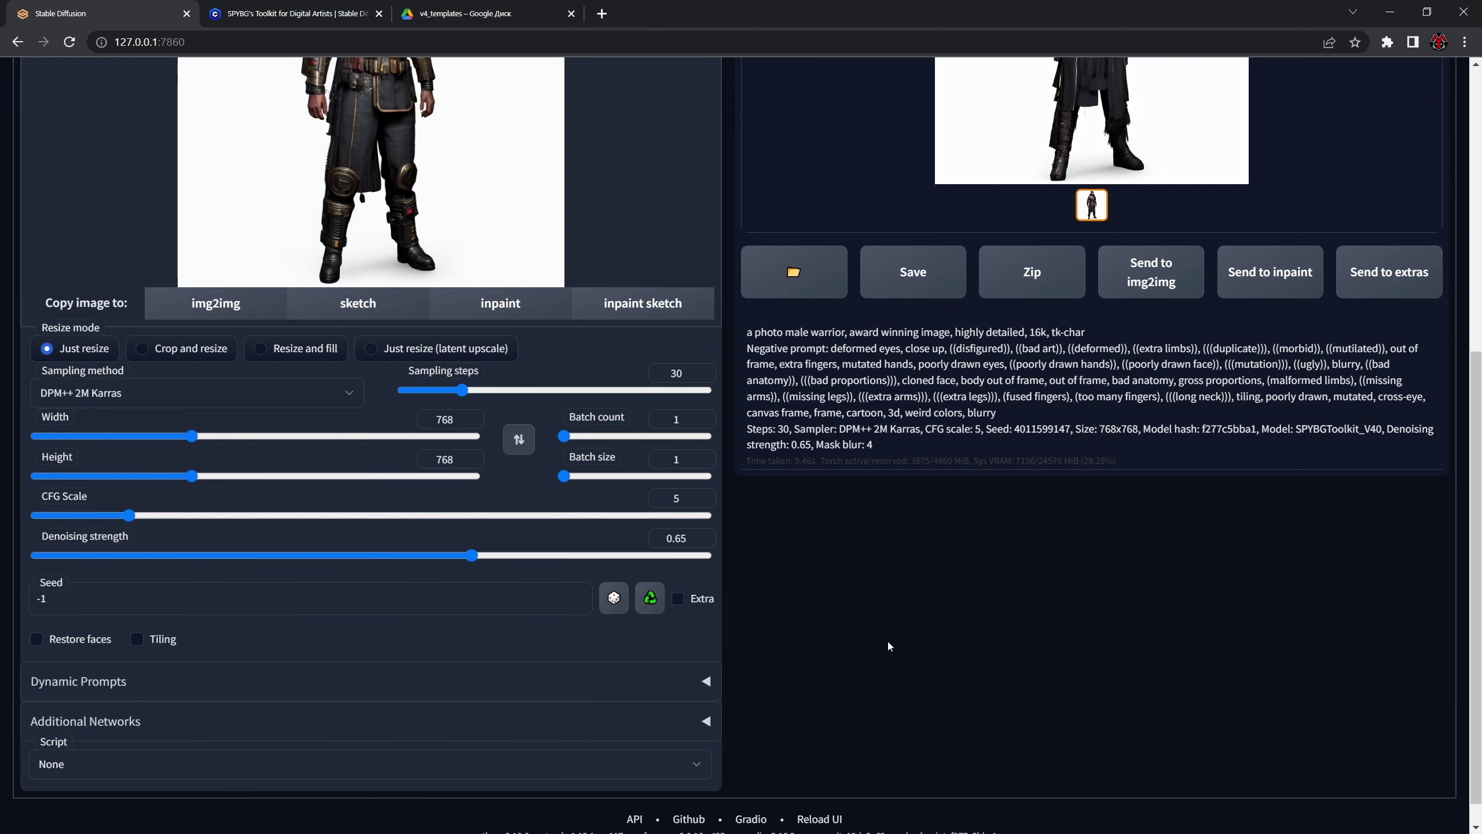
Step: Generate another male warrior variation and send the result to Extras for upscaling
scroll(887, 639, "up", 6)
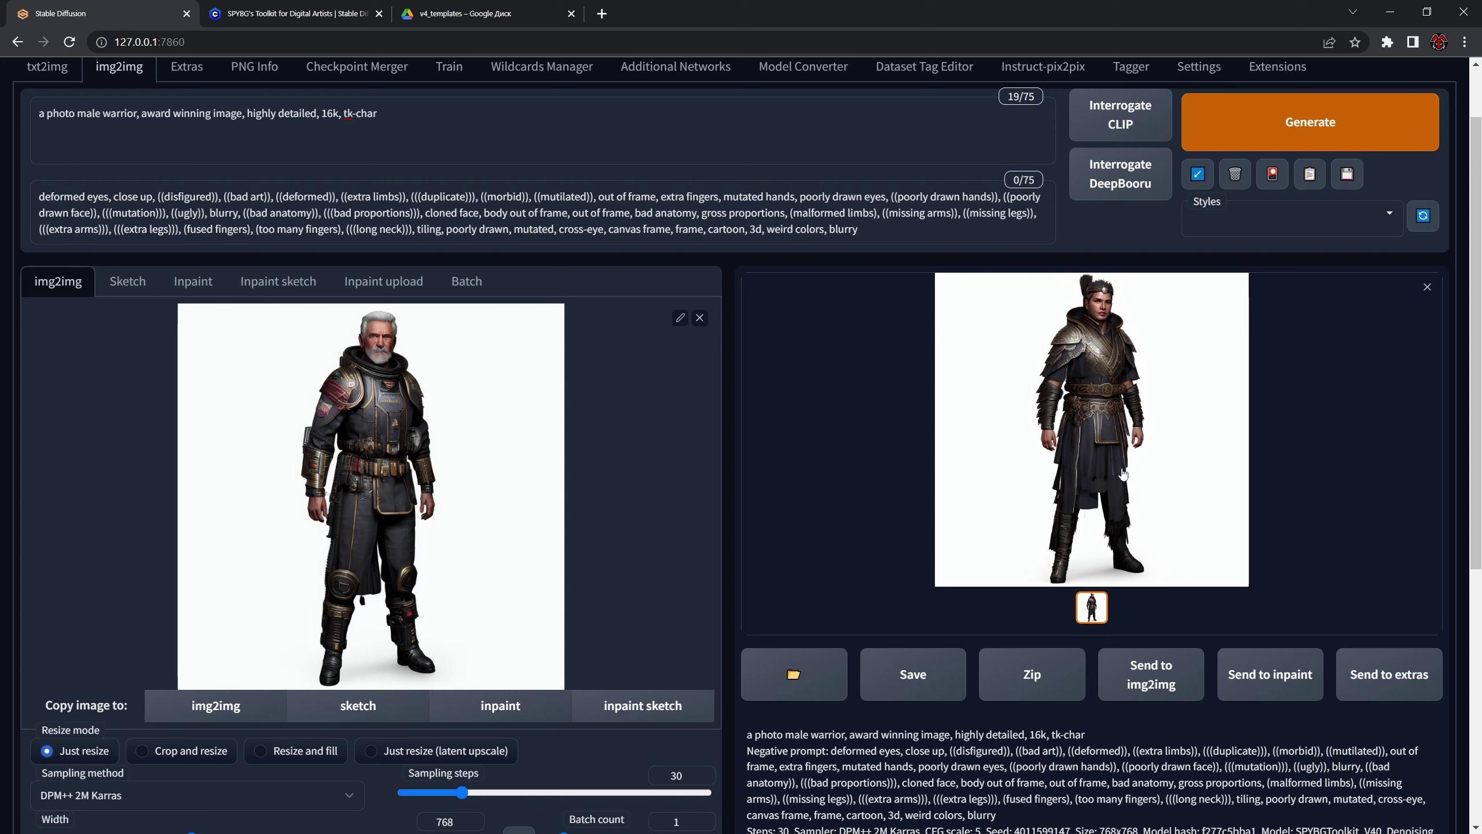
key("ctrl+Return")
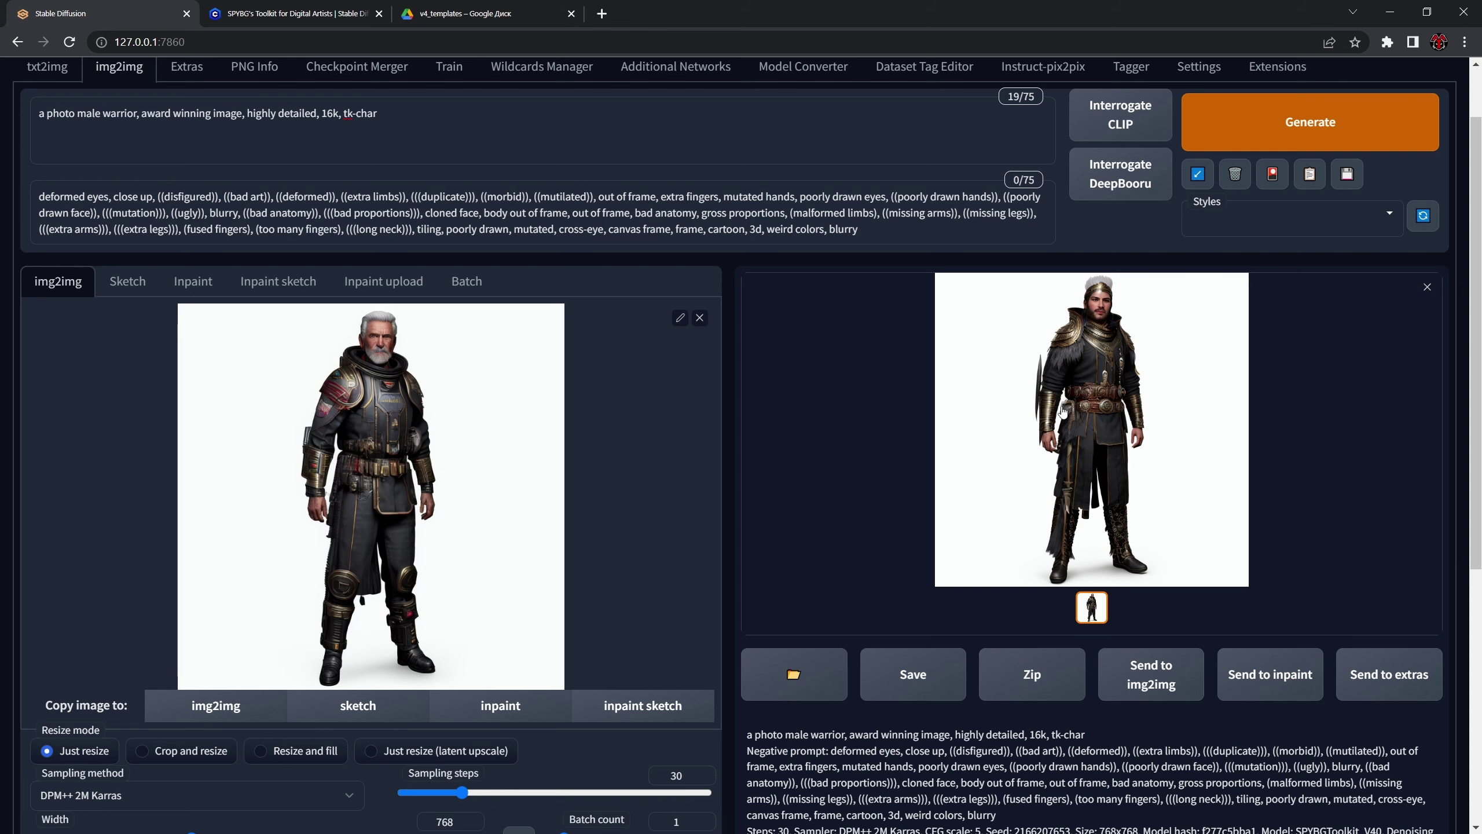
scroll(1104, 429, "up", 2)
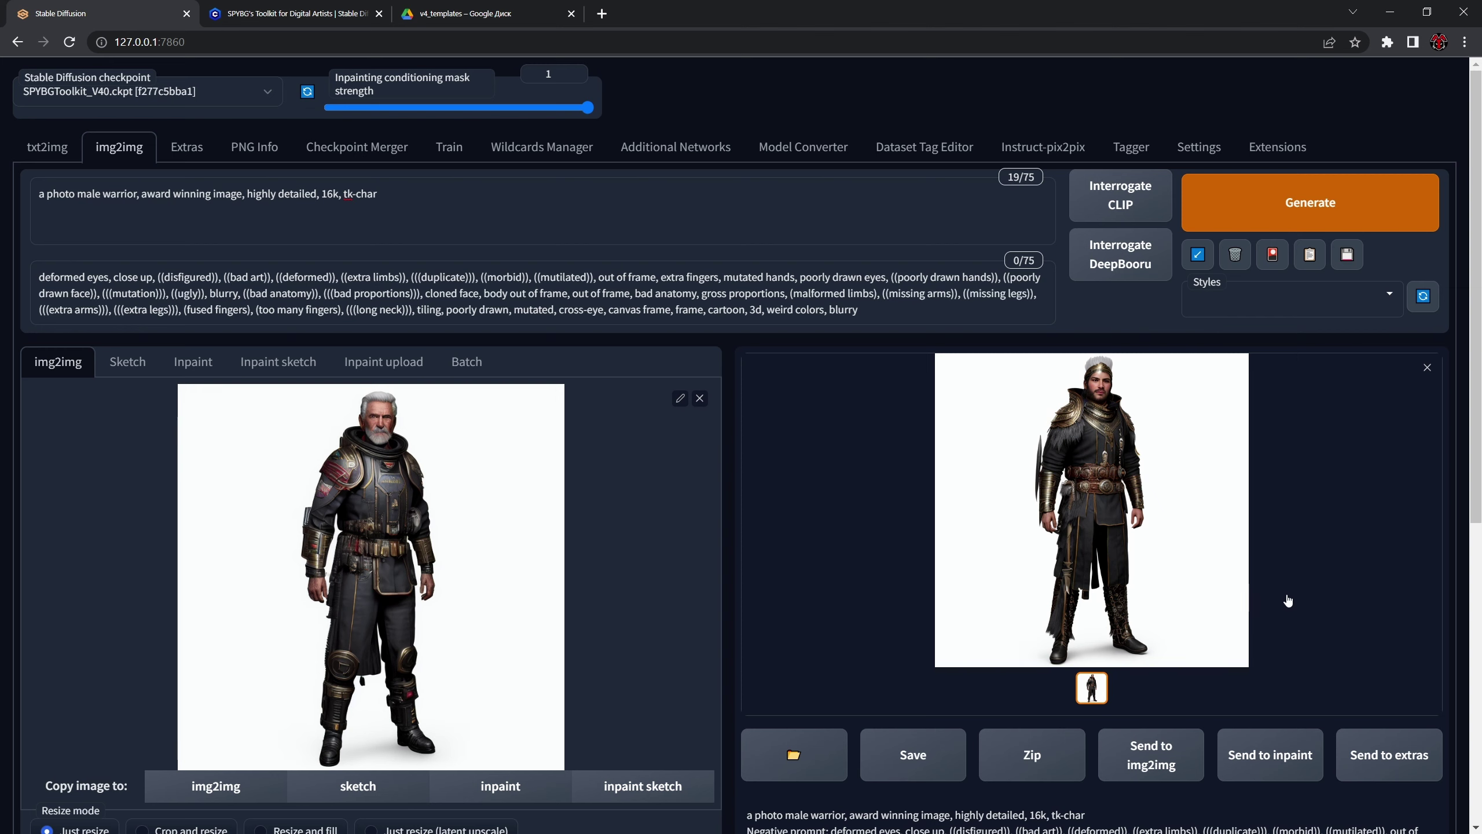
left_click(1390, 770)
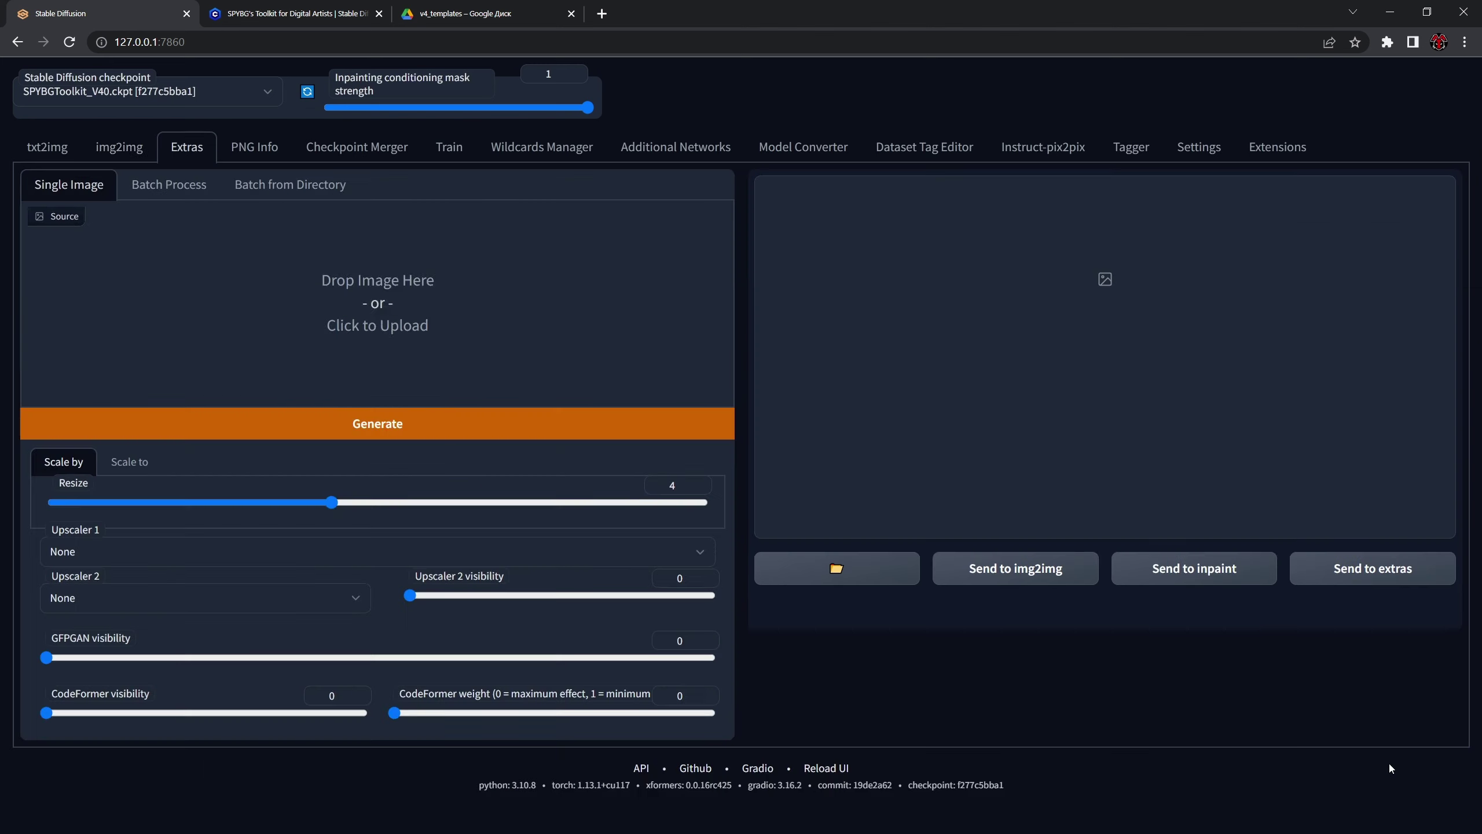
Step: Scale the warrior image to a width and height of 2048 and inspect the result enlarged
left_click(123, 467)
left_click_drag(221, 506, 10, 518)
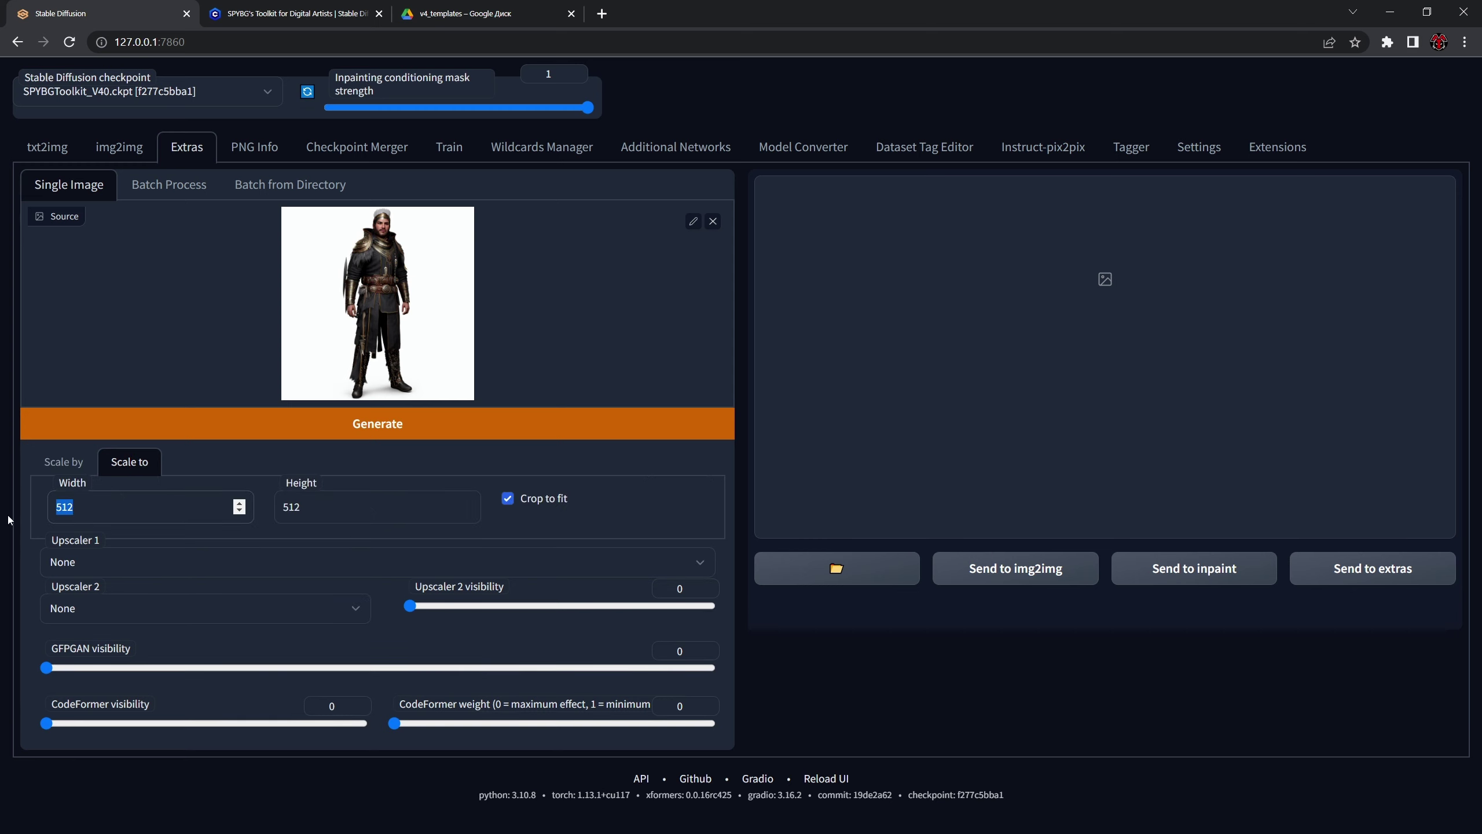
type("2048")
key("Tab")
type("204")
left_click(529, 424)
left_click(865, 274)
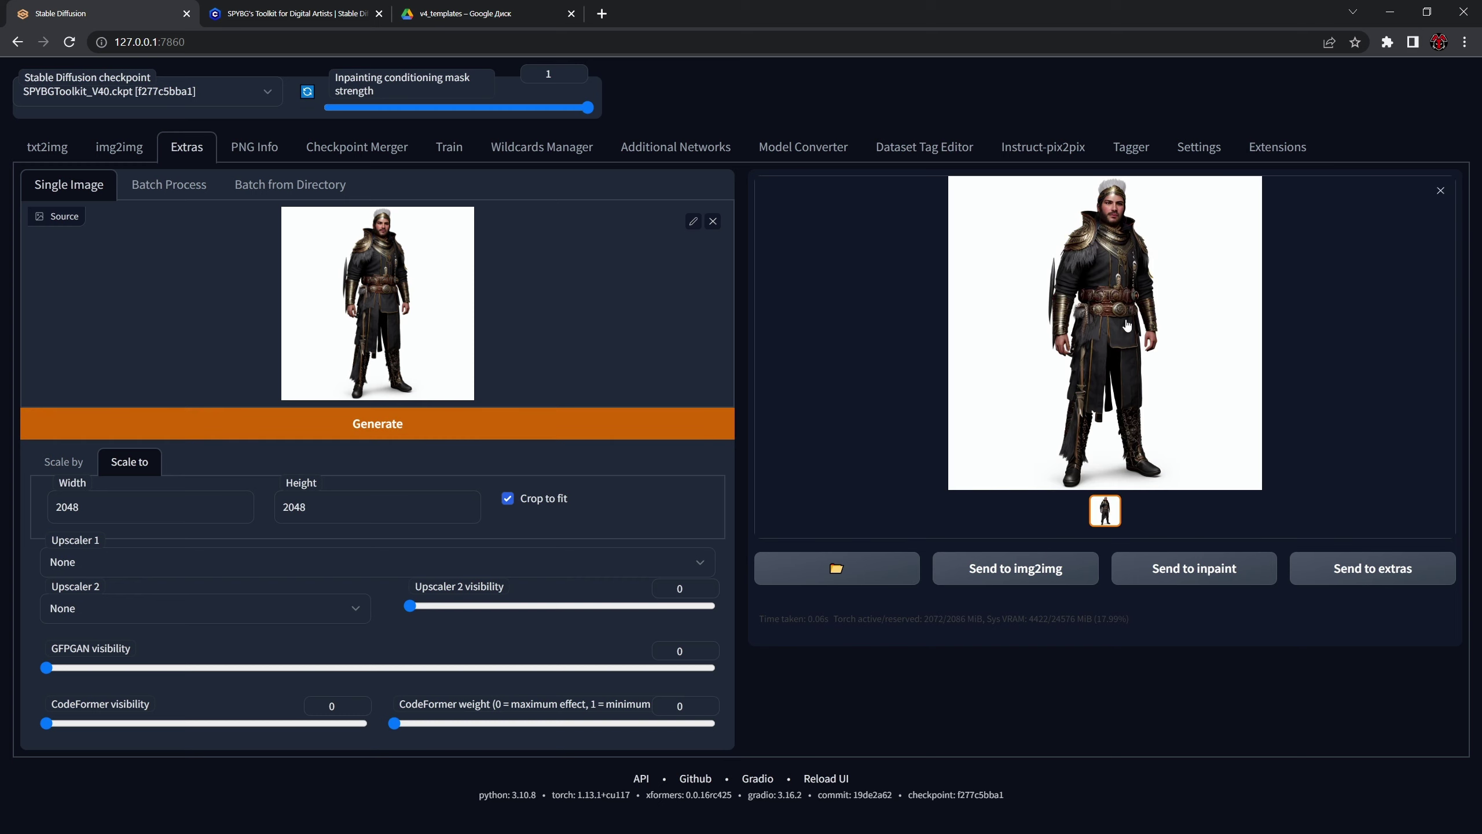
left_click(969, 350)
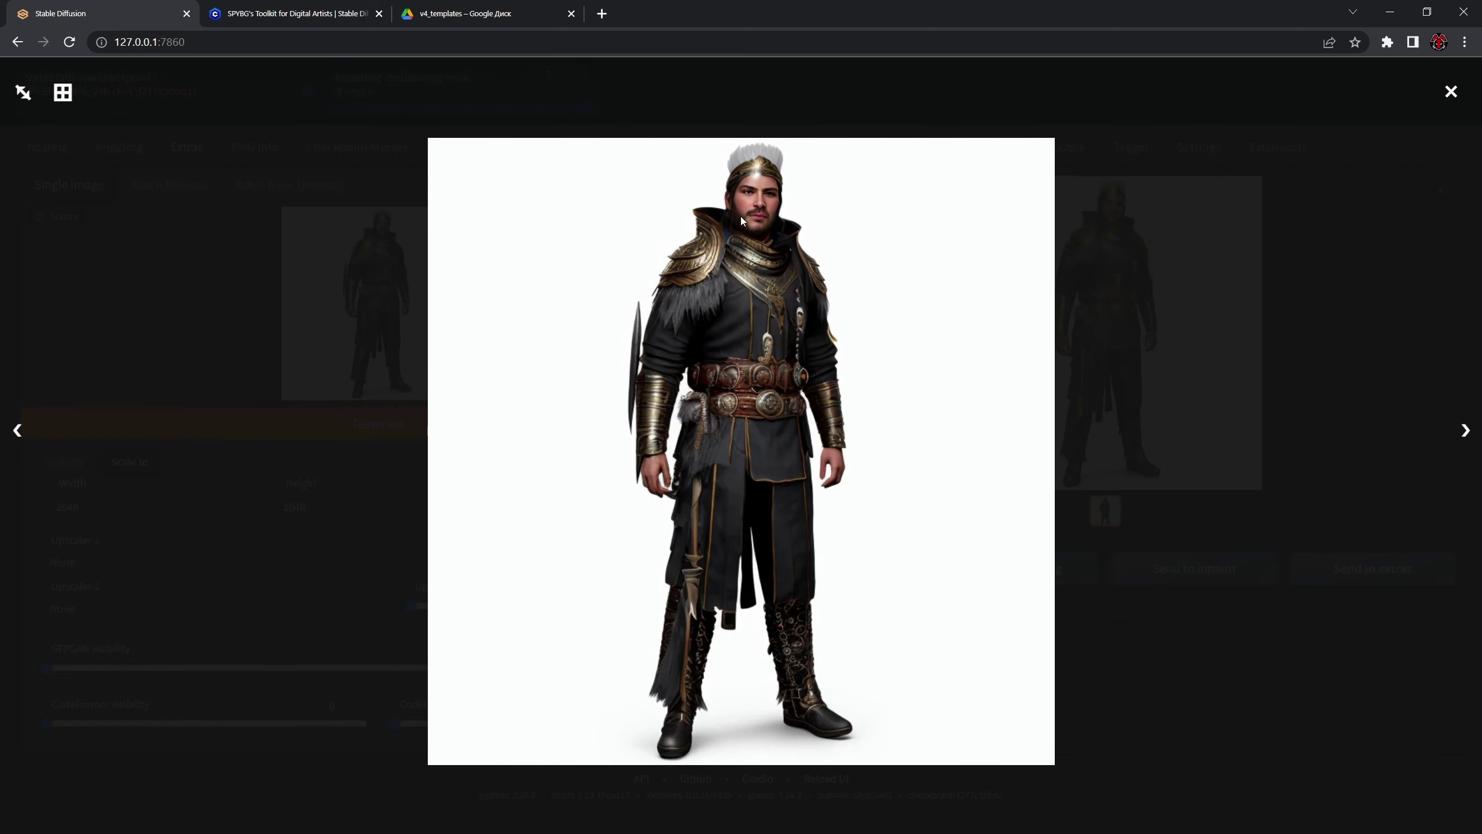
left_click(1249, 427)
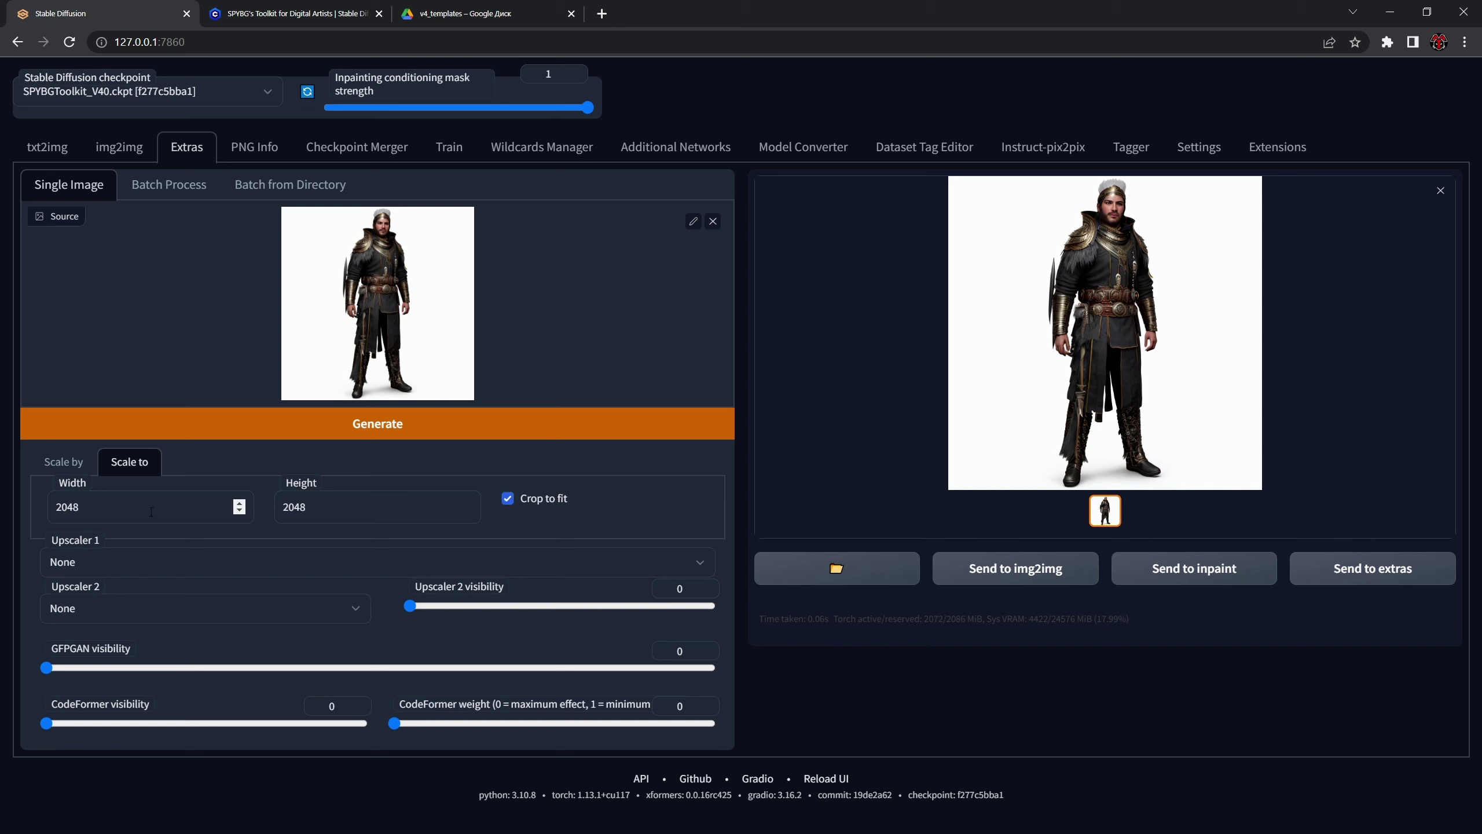
Step: Scale the warrior image to a width and height of 4096 and inspect the result enlarged
left_click_drag(152, 511, 2, 526)
type("40")
key("Tab")
type("4096")
left_click(163, 501)
left_click(493, 424)
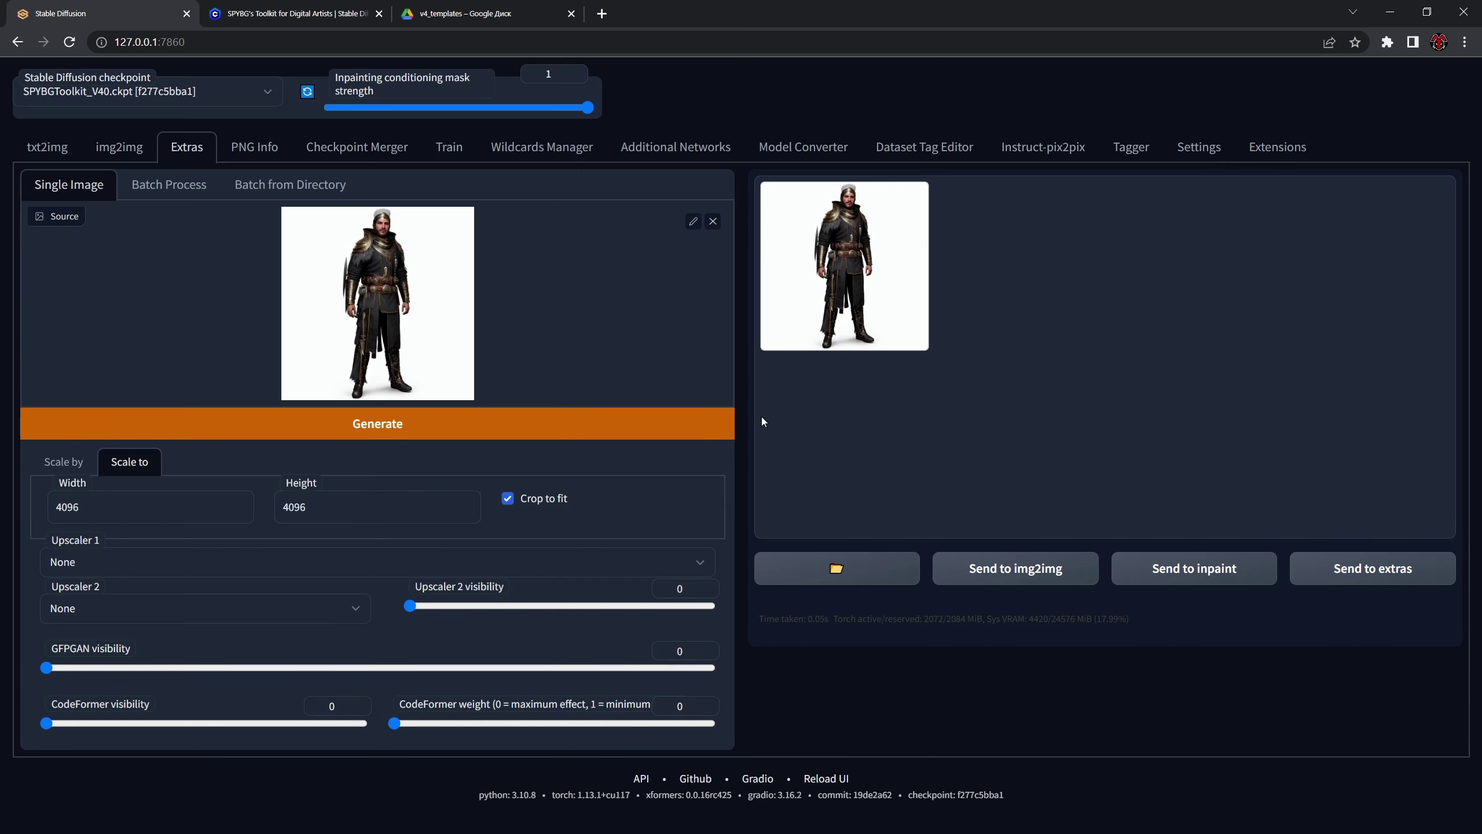
left_click(860, 301)
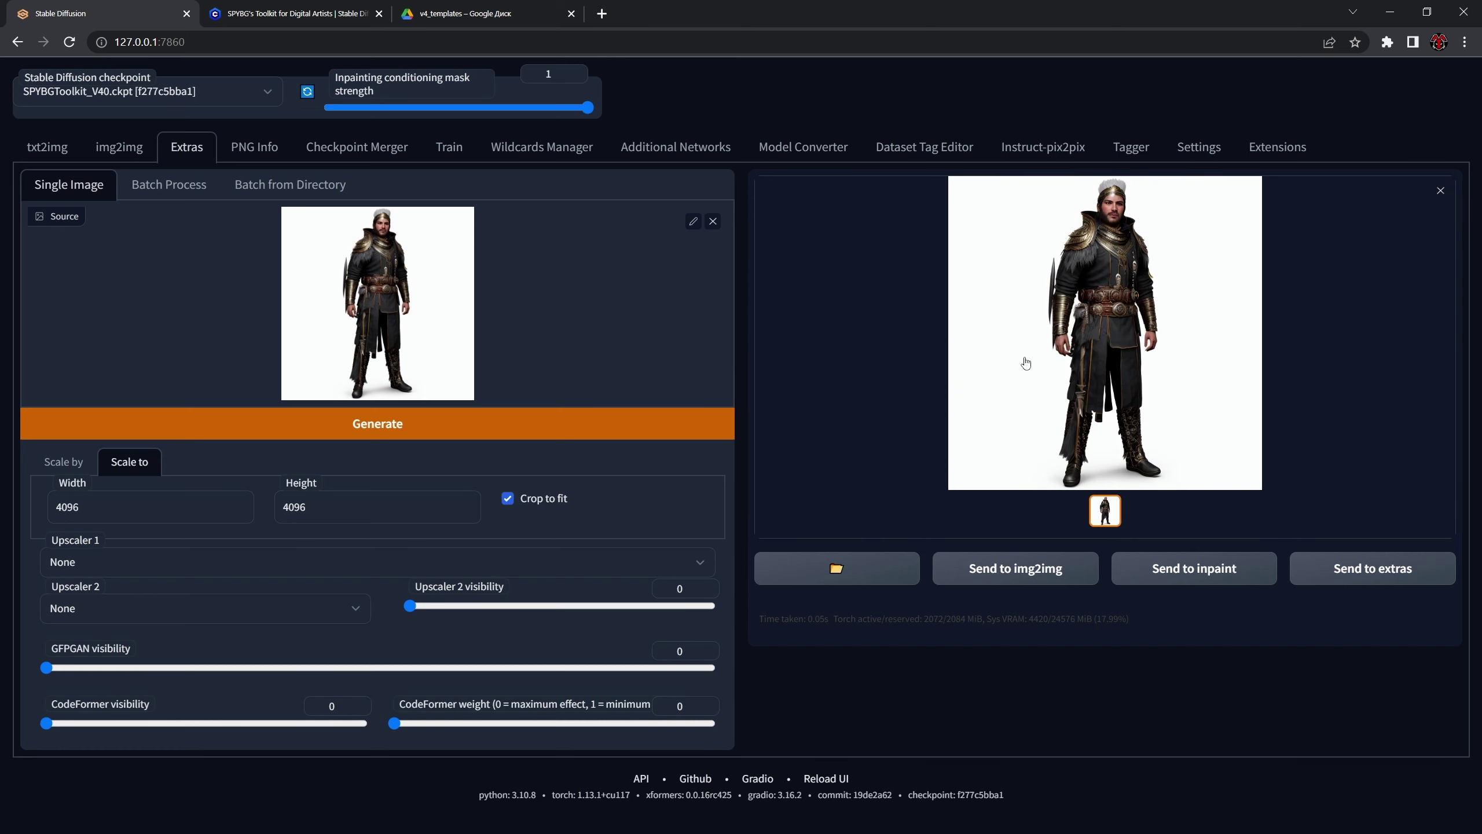
left_click(1098, 332)
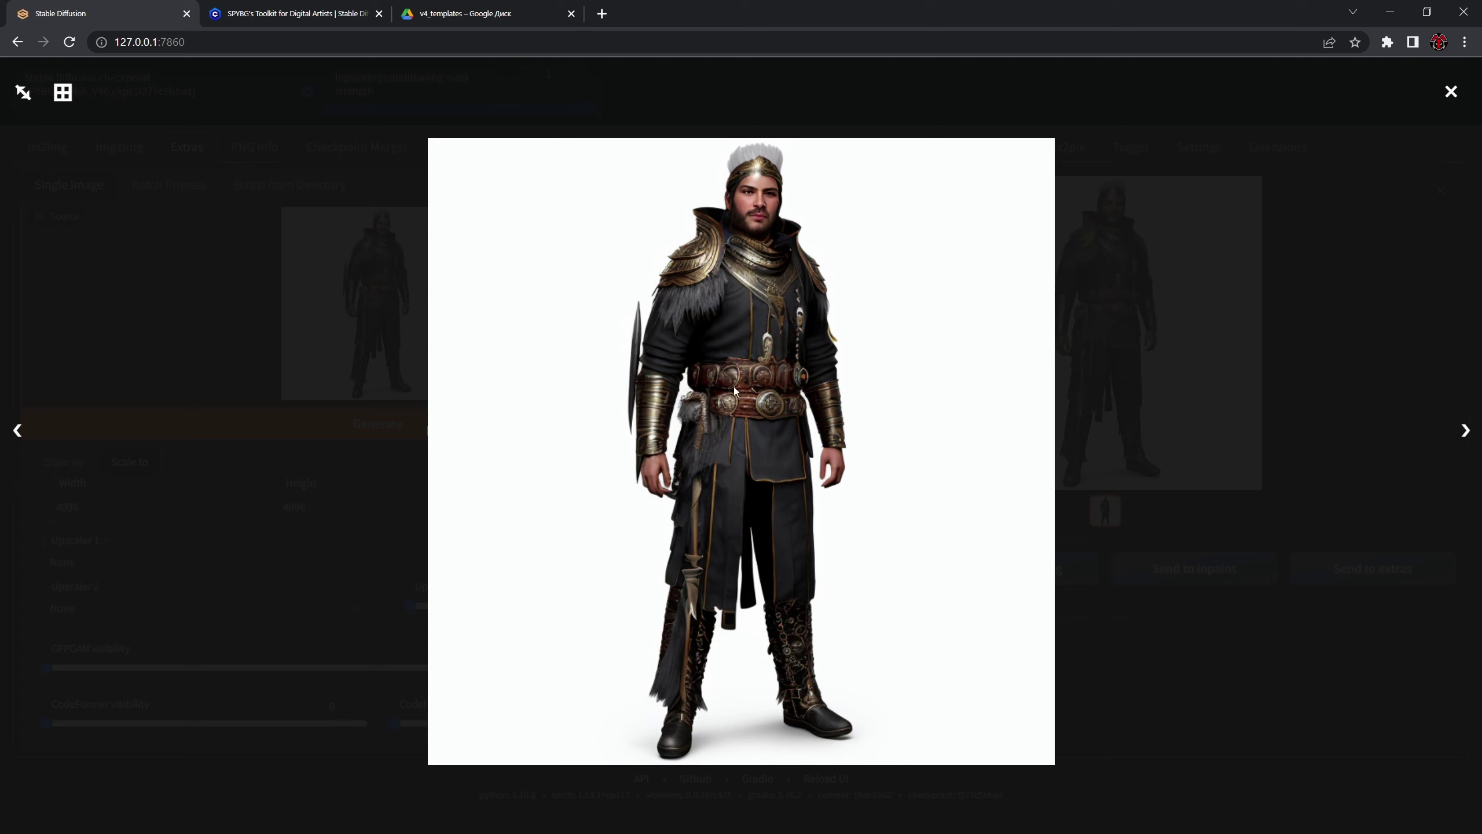
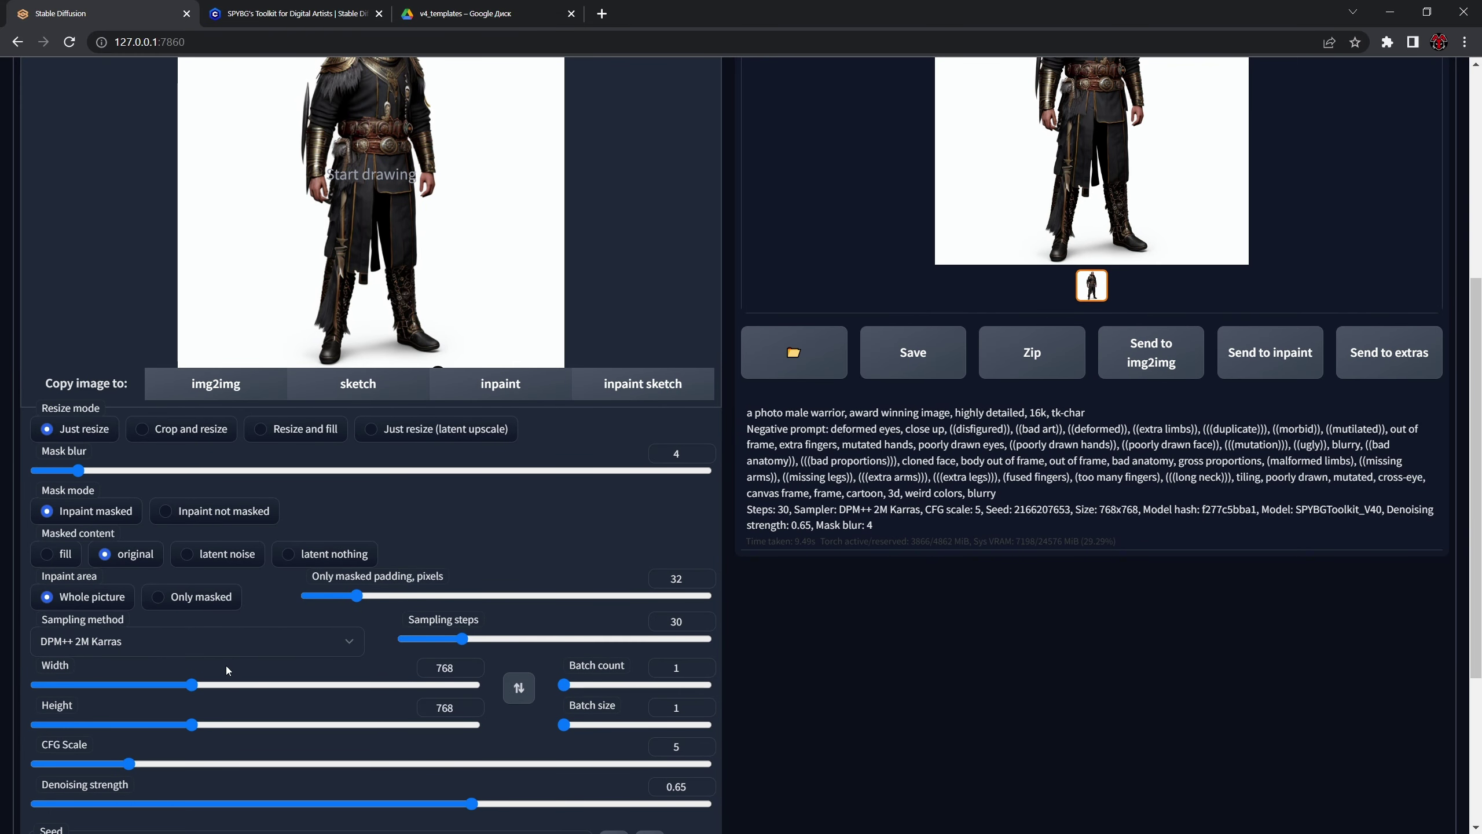
Step: Set the denoising strength for inpainting the warrior image to 0.35
scroll(303, 663, "down", 1)
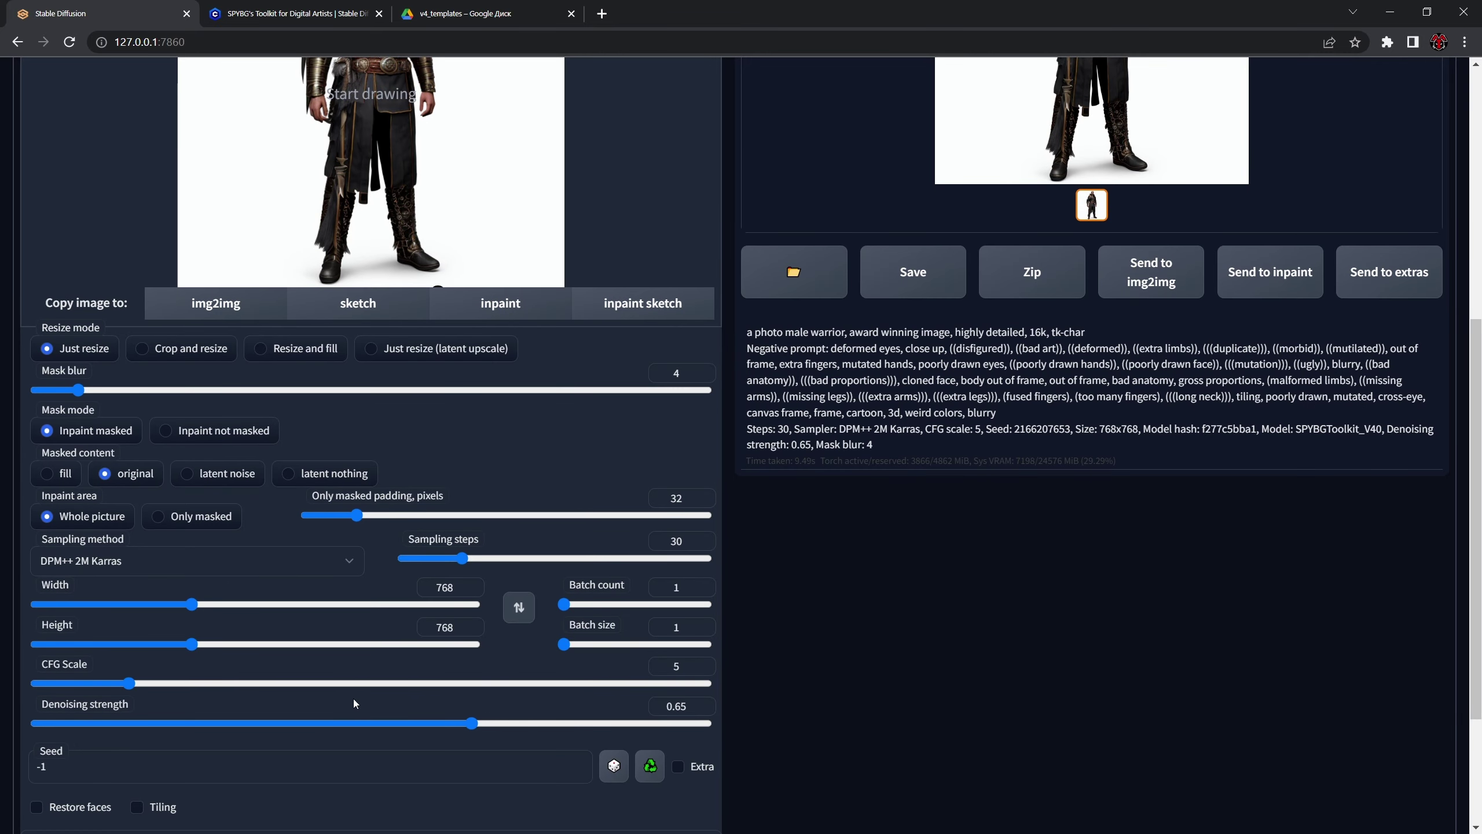
scroll(270, 707, "up", 3)
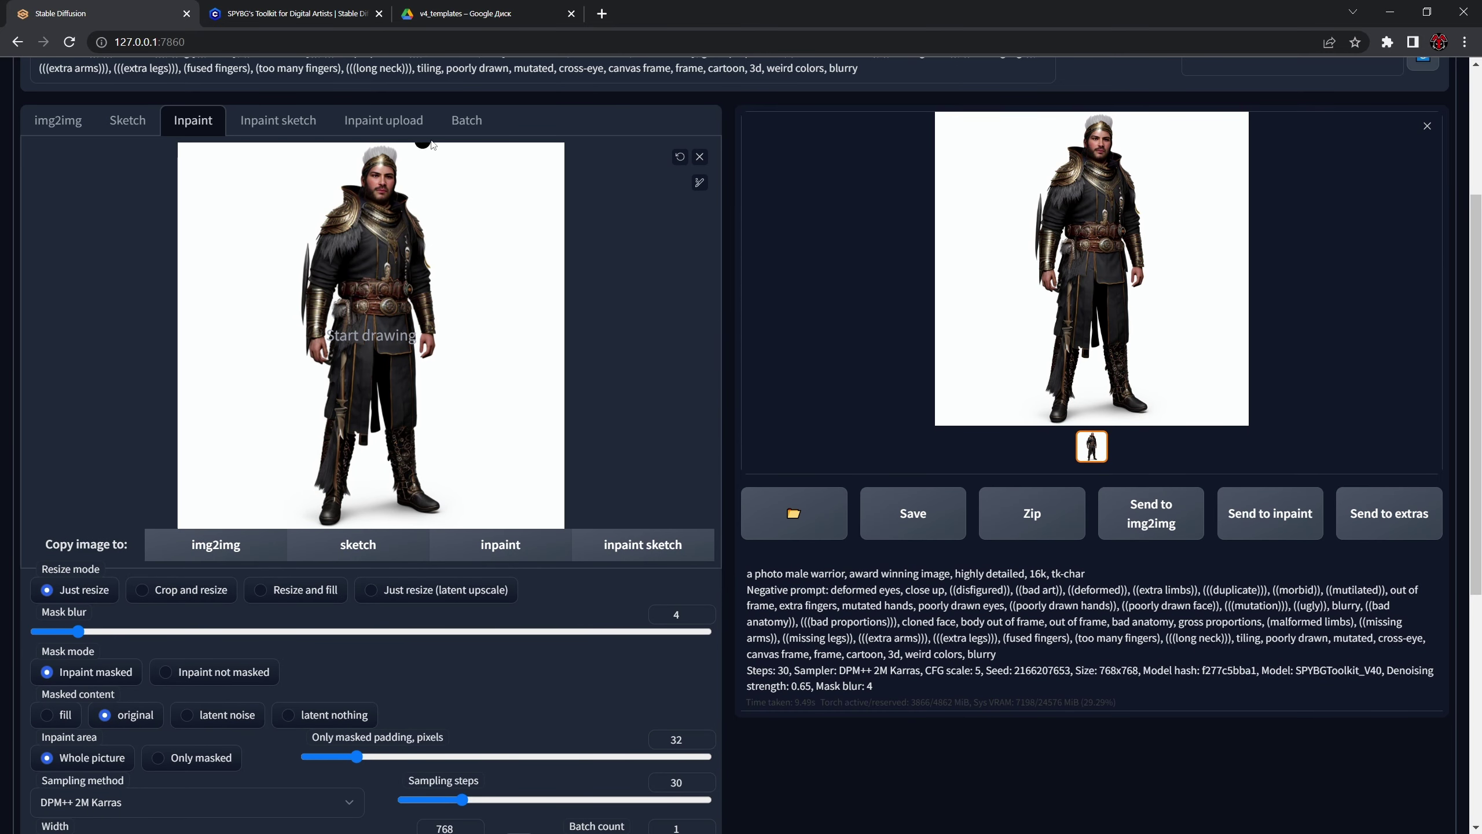
scroll(386, 280, "down", 2)
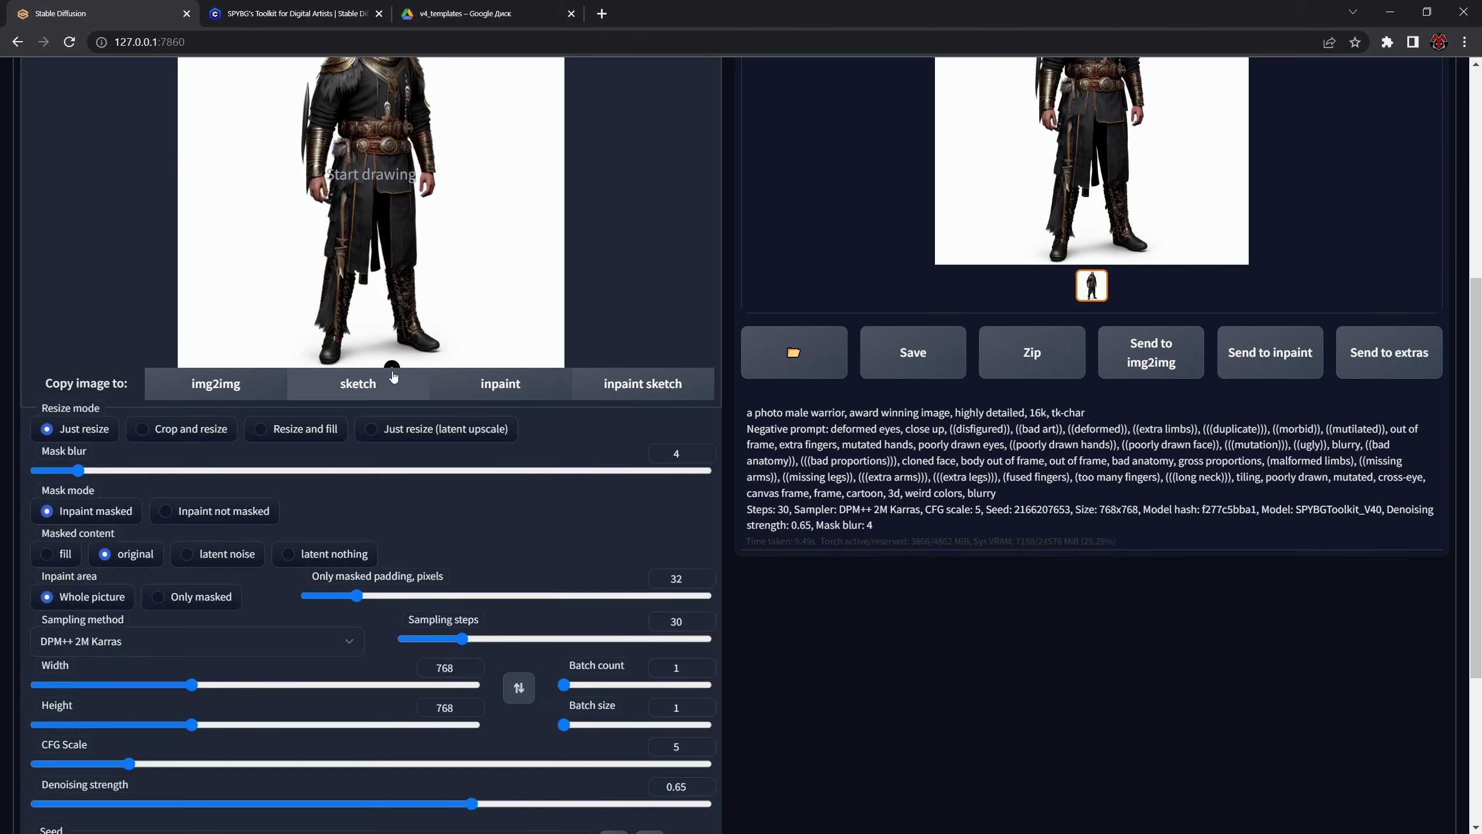
scroll(415, 355, "up", 3)
scroll(351, 436, "up", 1)
scroll(195, 539, "down", 6)
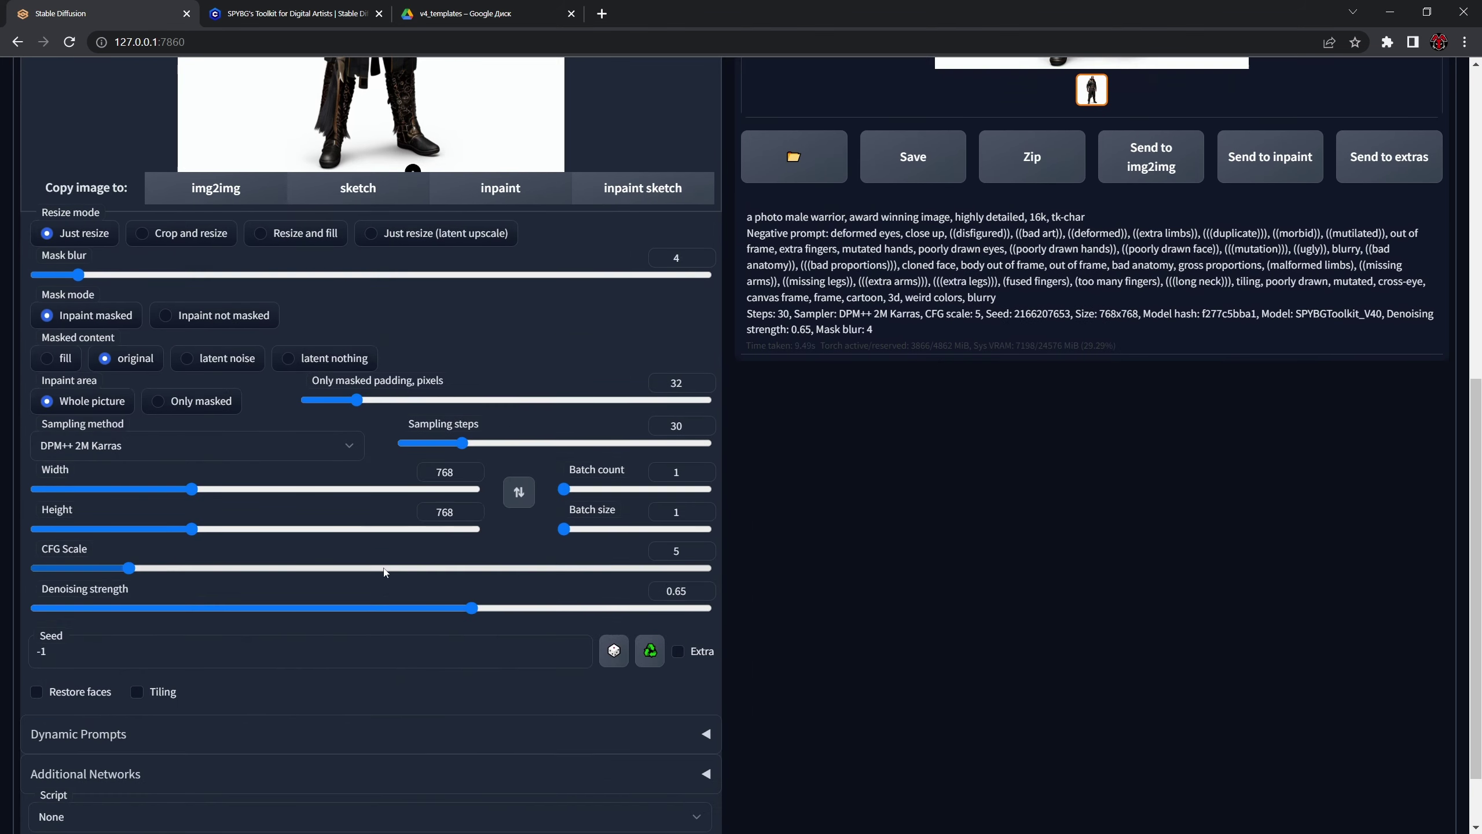
left_click(186, 526)
left_click_drag(193, 529, 245, 528)
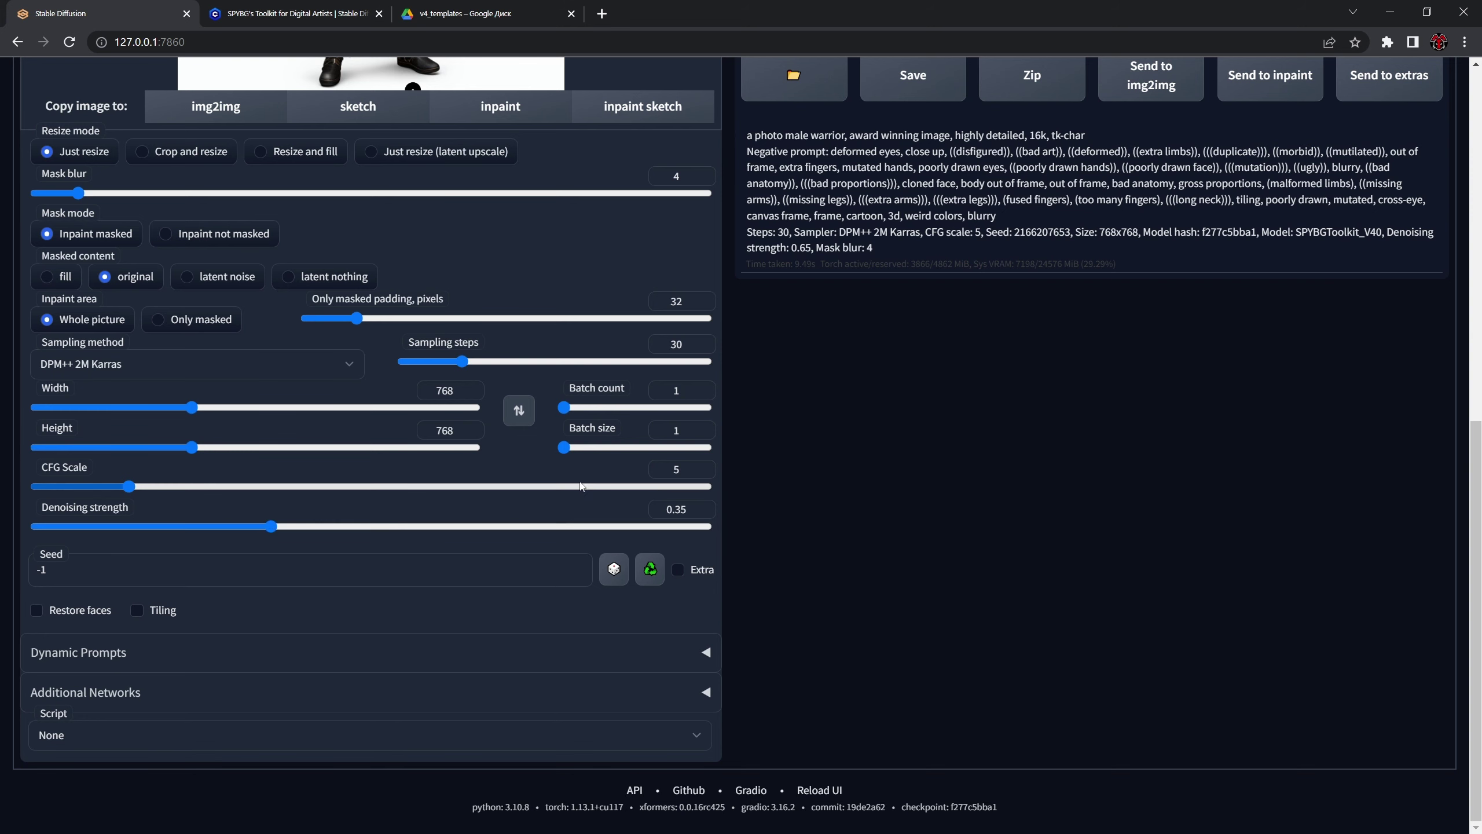
Step: Enlarge the inpaint brush and paint a mask over the warrior's head and headgear
scroll(466, 514, "up", 4)
scroll(400, 433, "up", 3)
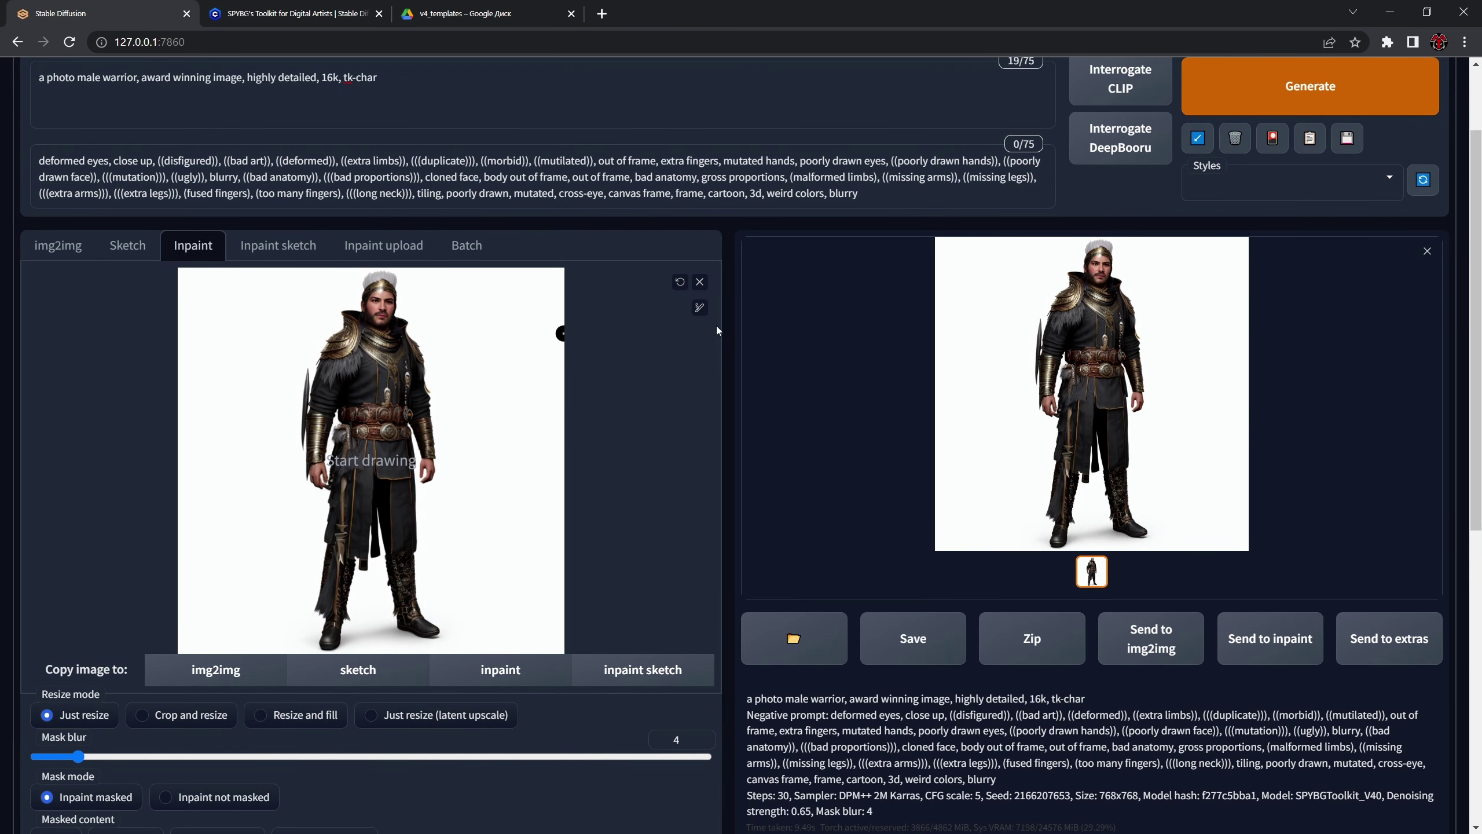
left_click(699, 308)
left_click_drag(635, 316, 642, 317)
mouse_move(388, 327)
left_mouse_down()
mouse_move(381, 281)
mouse_move(371, 310)
mouse_move(400, 300)
mouse_move(387, 284)
left_mouse_up()
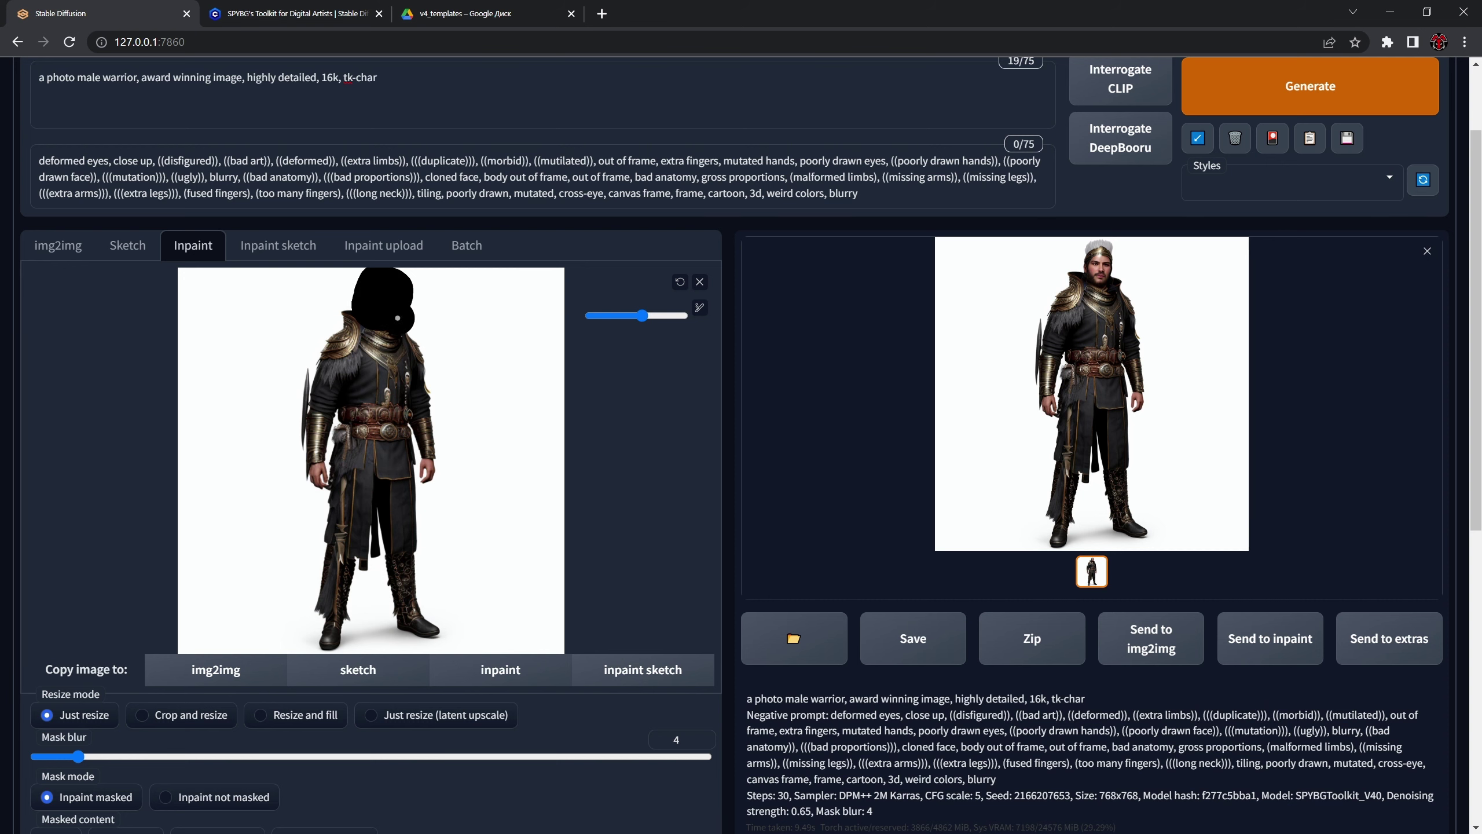
Step: Set the inpaint area to Only masked
scroll(397, 333, "down", 2)
scroll(397, 333, "down", 4)
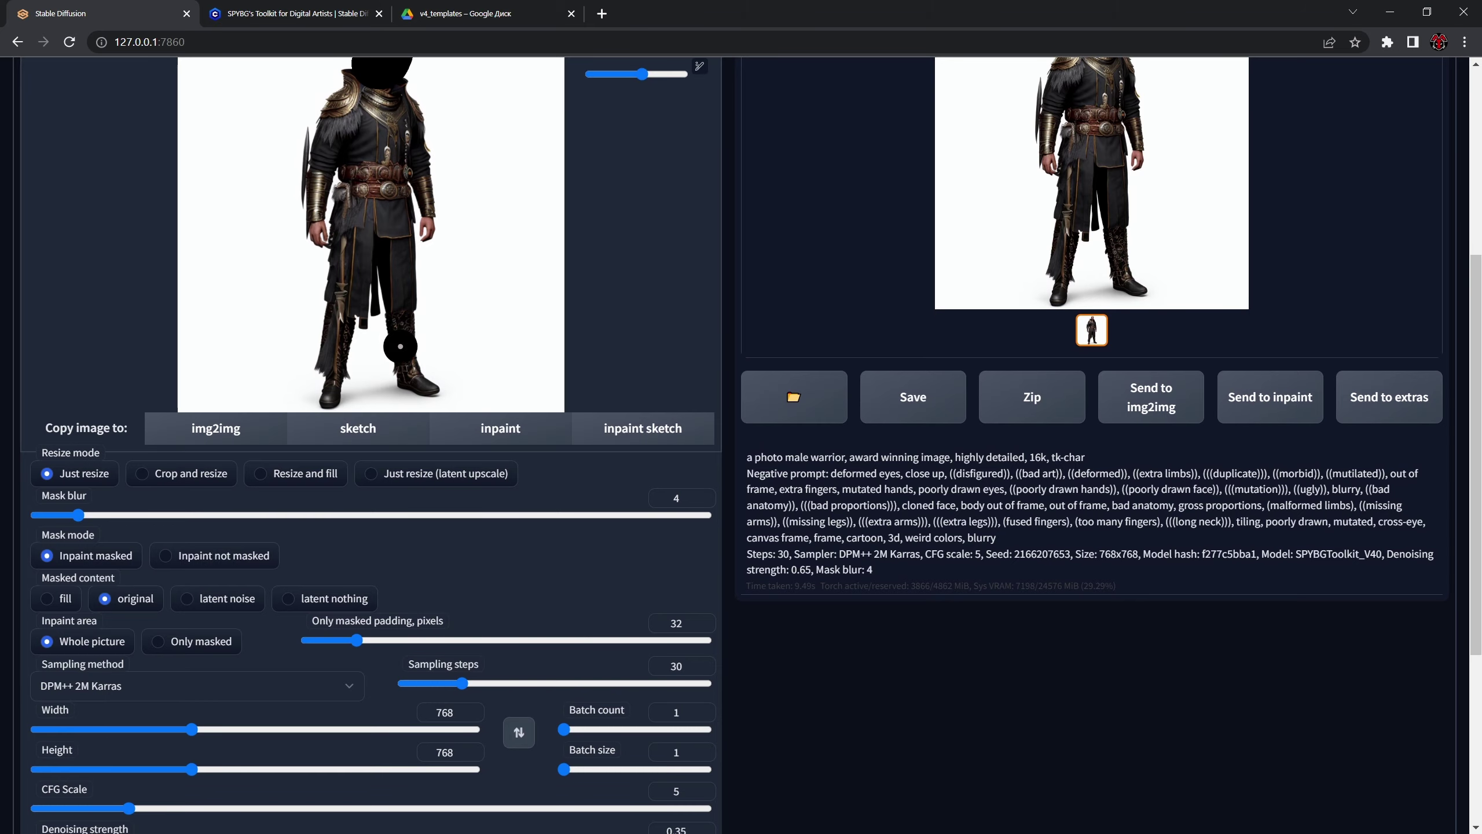
scroll(400, 397, "down", 4)
scroll(403, 394, "up", 9)
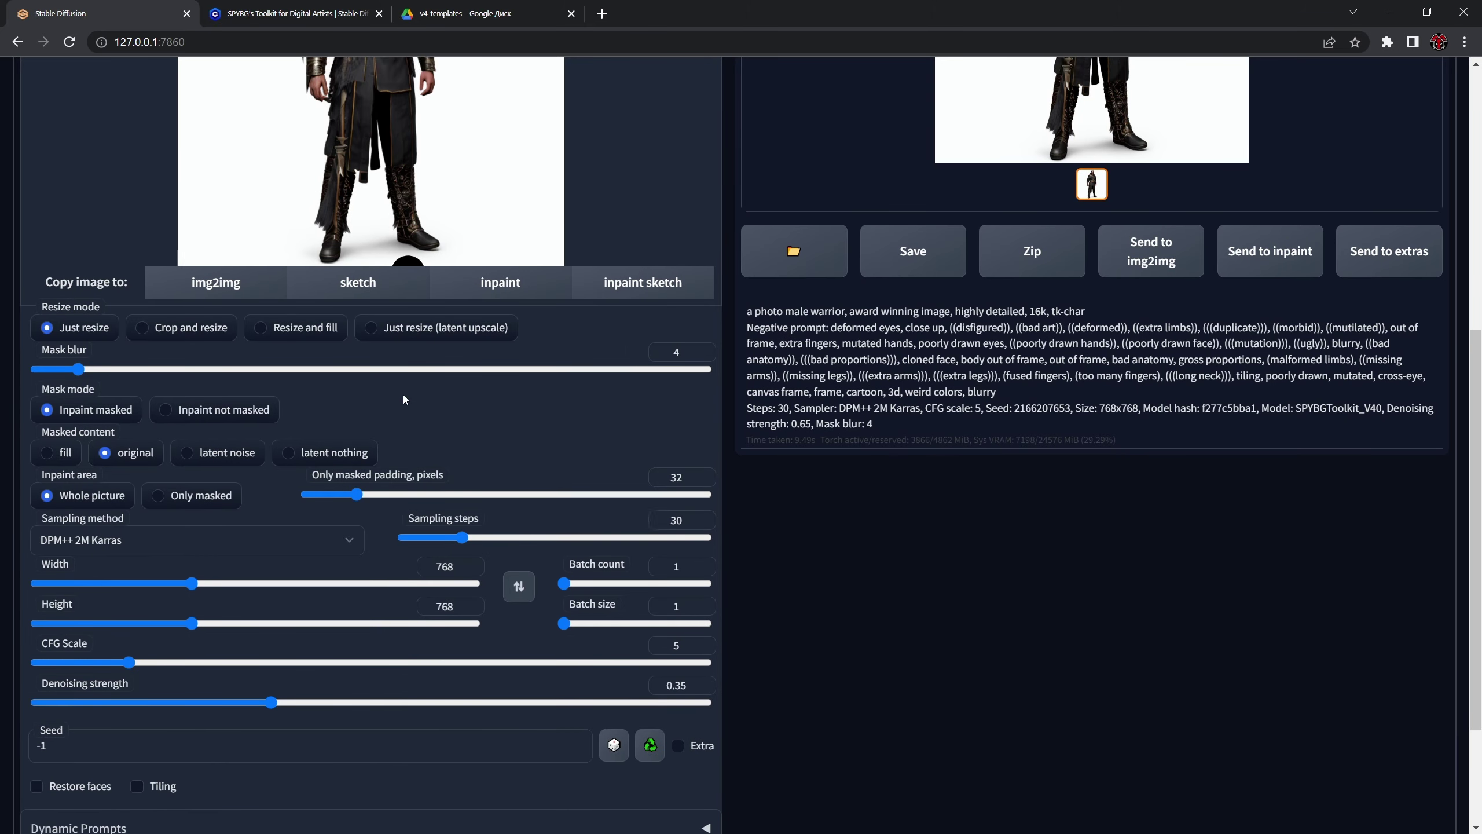
scroll(406, 292, "up", 1)
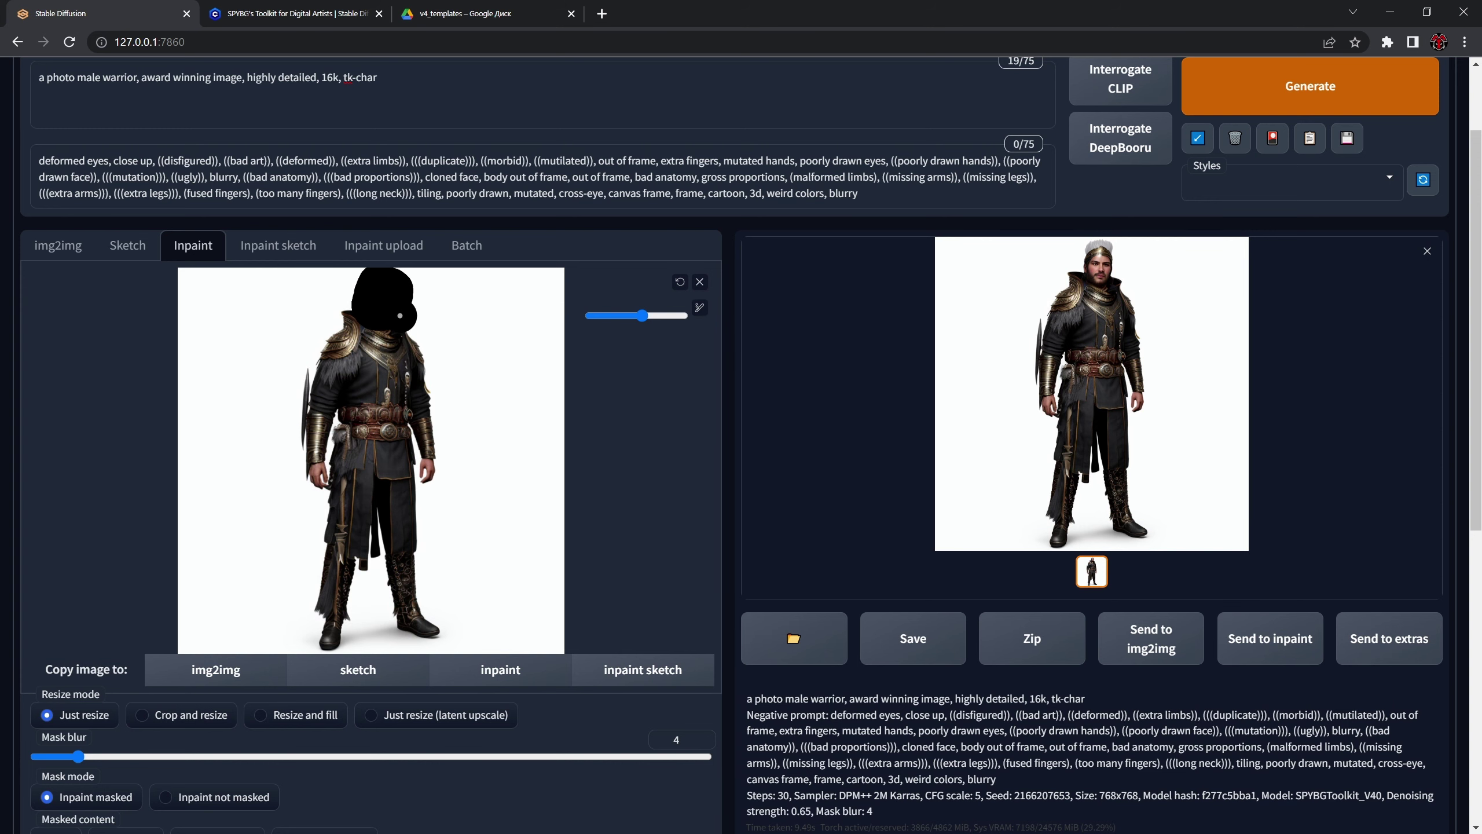
scroll(362, 350, "down", 3)
scroll(234, 526, "down", 2)
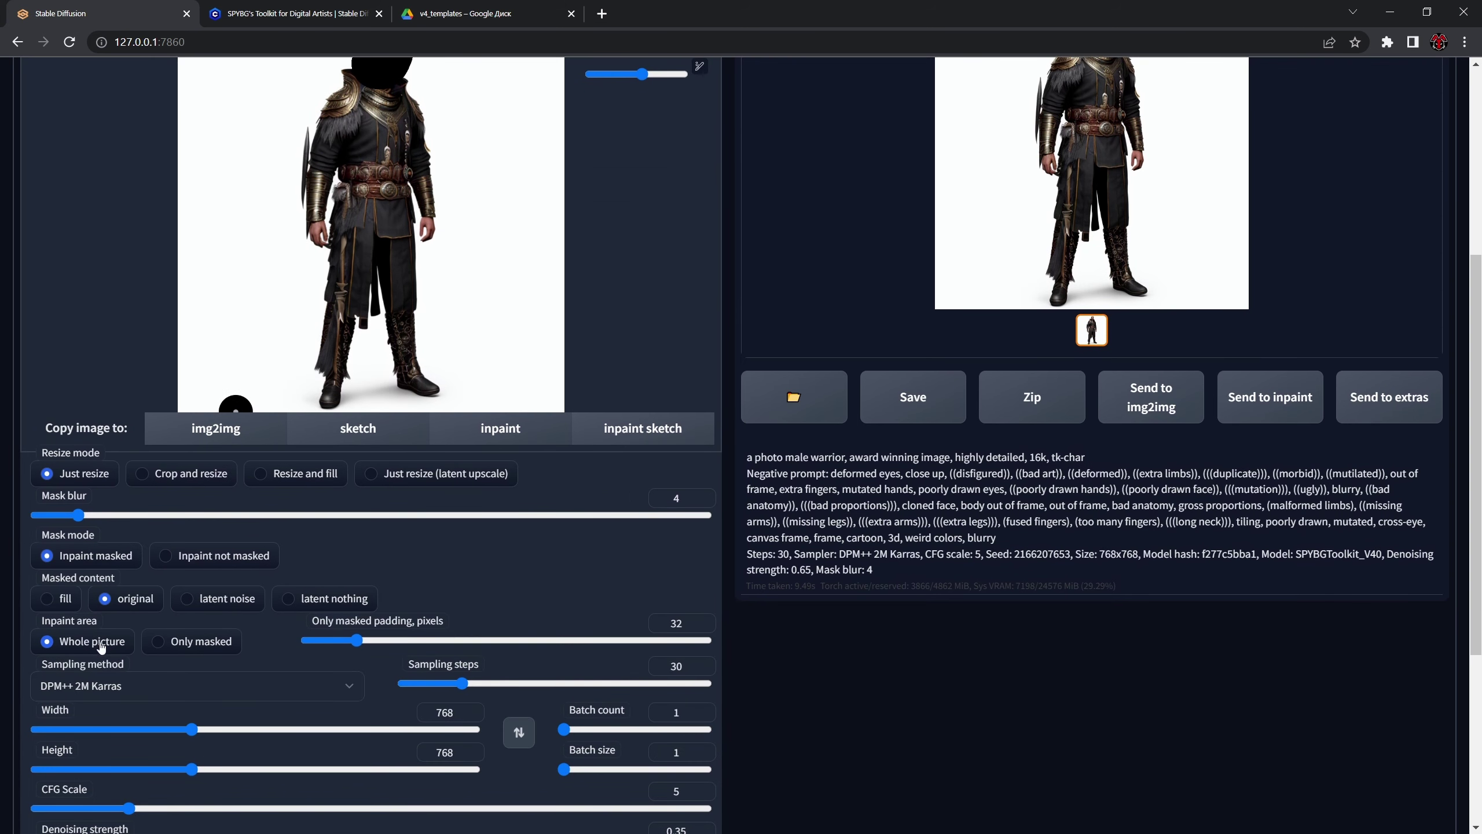
left_click(155, 642)
Step: Try extending the mask over a wider area around the warrior's head and undo the stroke
scroll(355, 343, "up", 3)
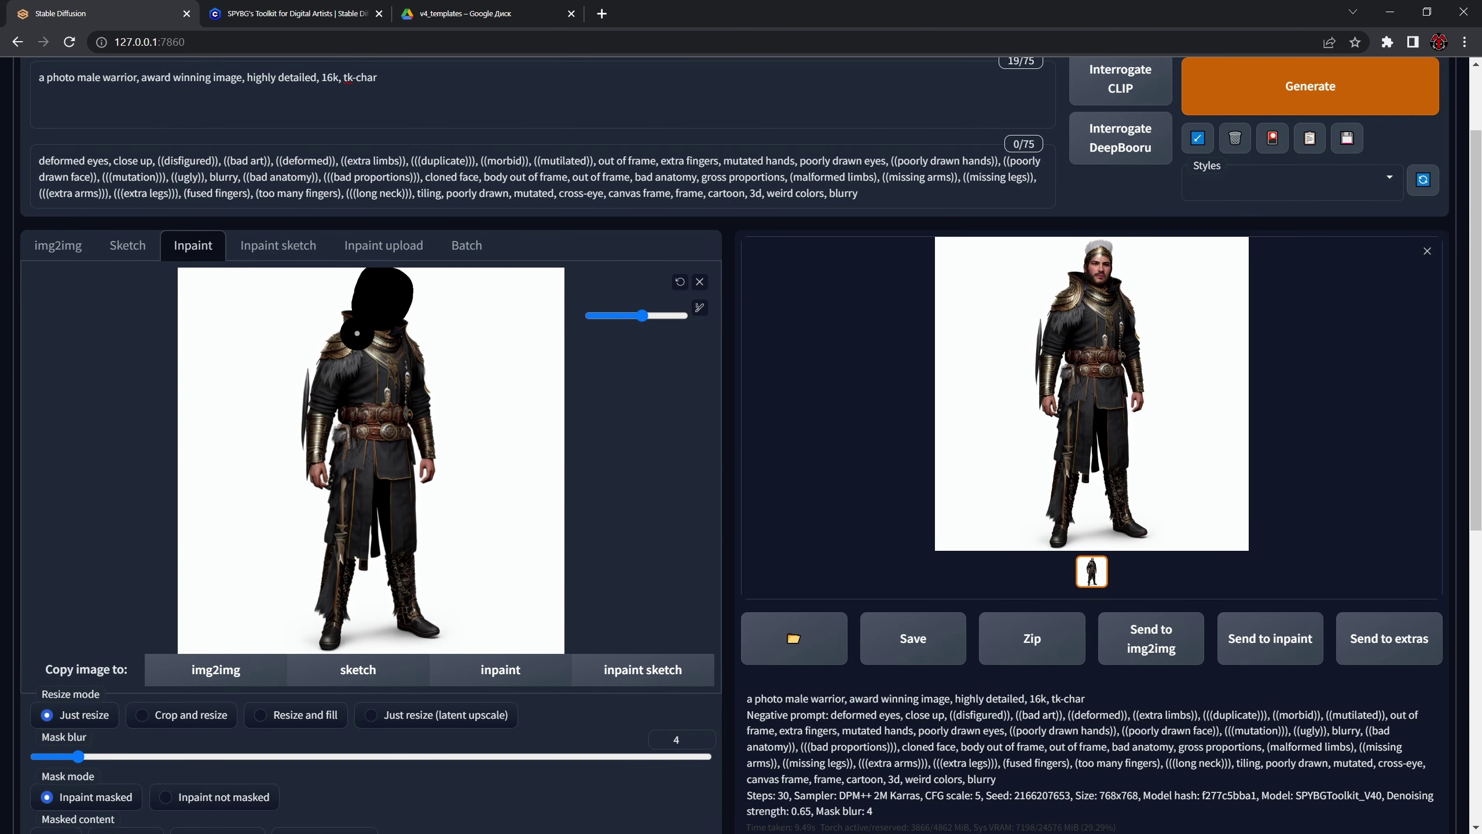
mouse_move(362, 277)
left_mouse_down()
mouse_move(336, 305)
mouse_move(347, 330)
mouse_move(415, 328)
mouse_move(415, 278)
mouse_move(370, 283)
left_mouse_up()
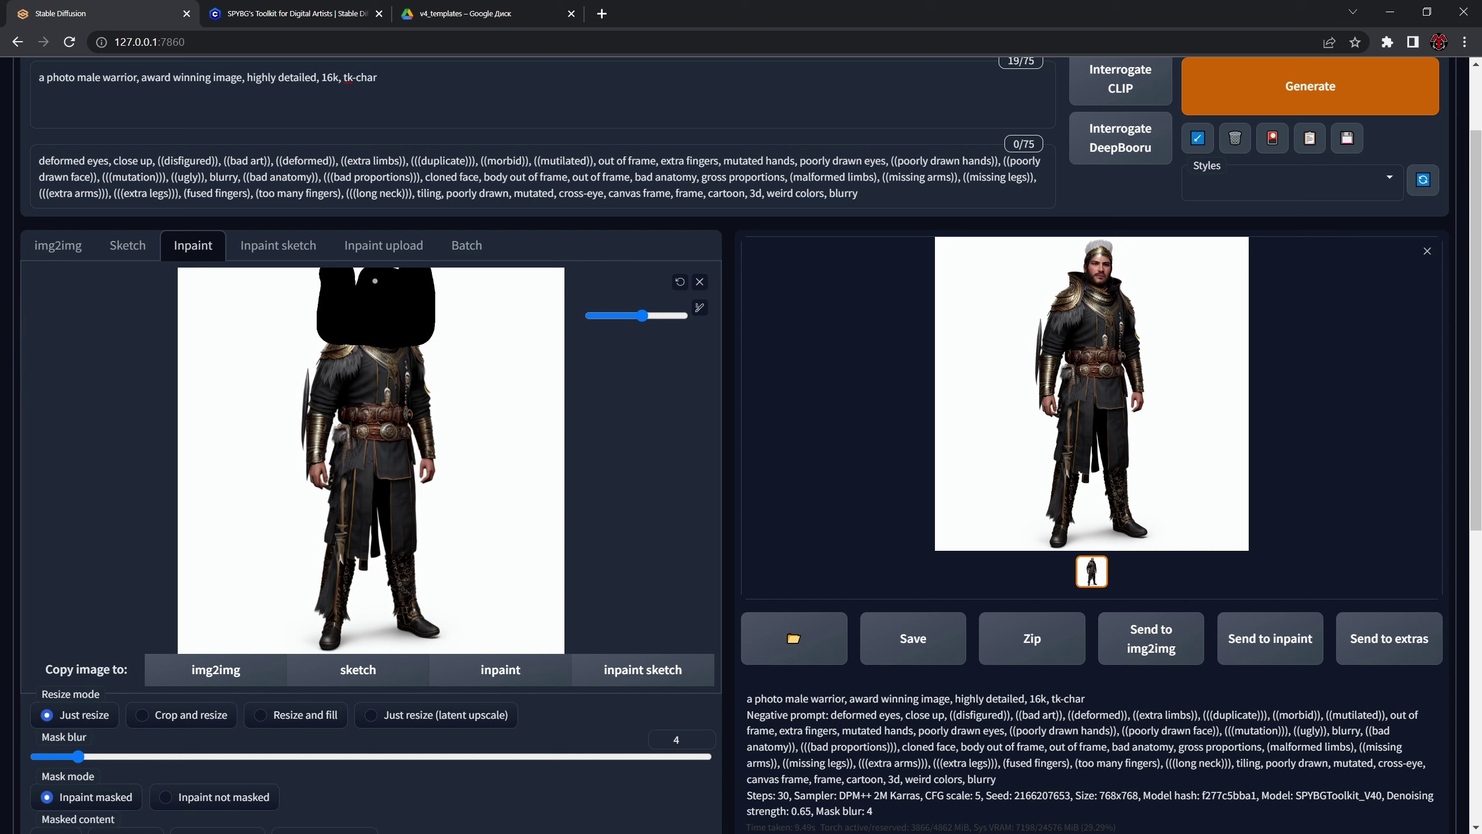
left_click(679, 283)
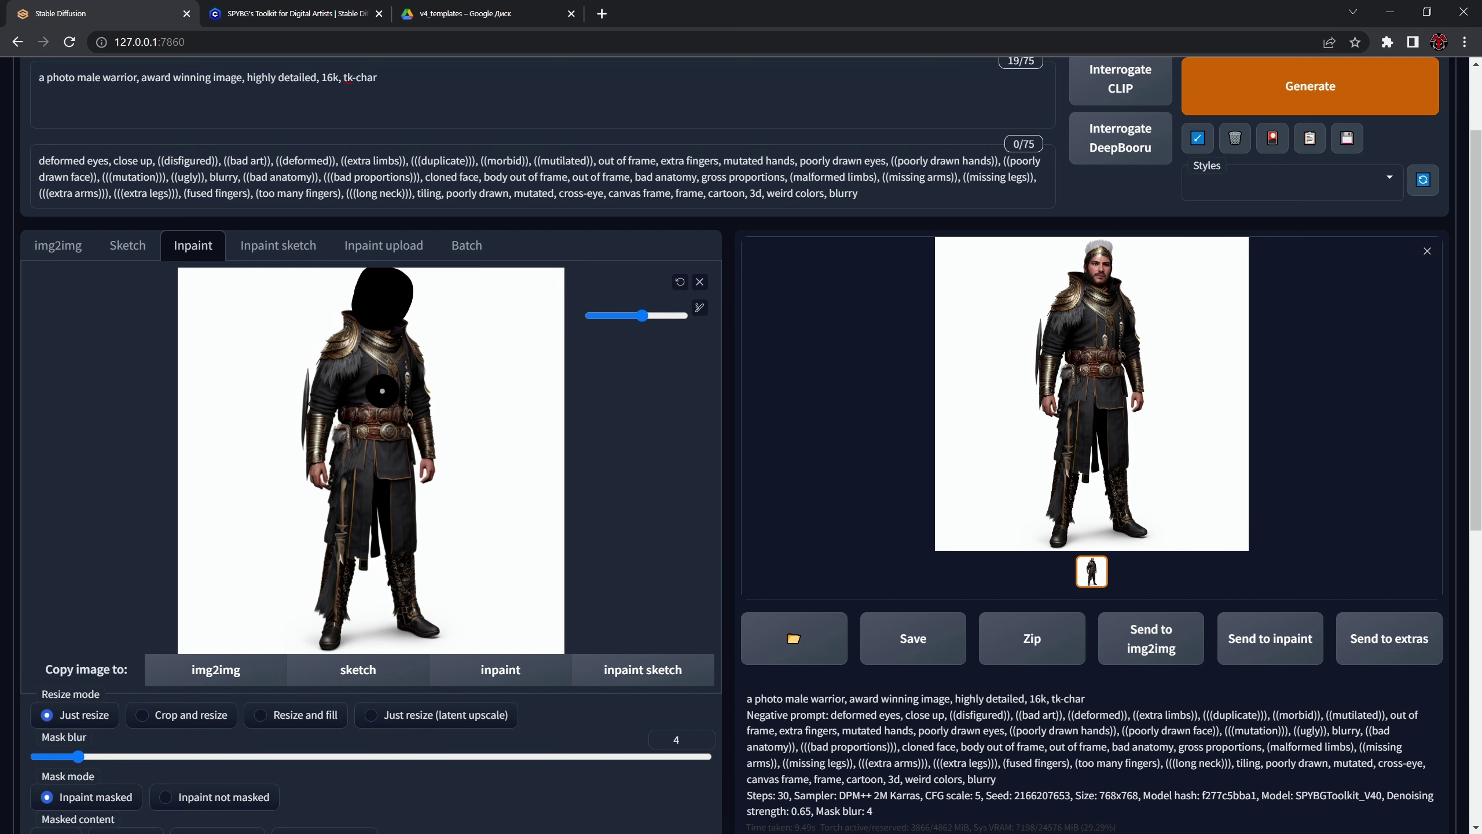
scroll(364, 384, "down", 8)
scroll(354, 632, "up", 3)
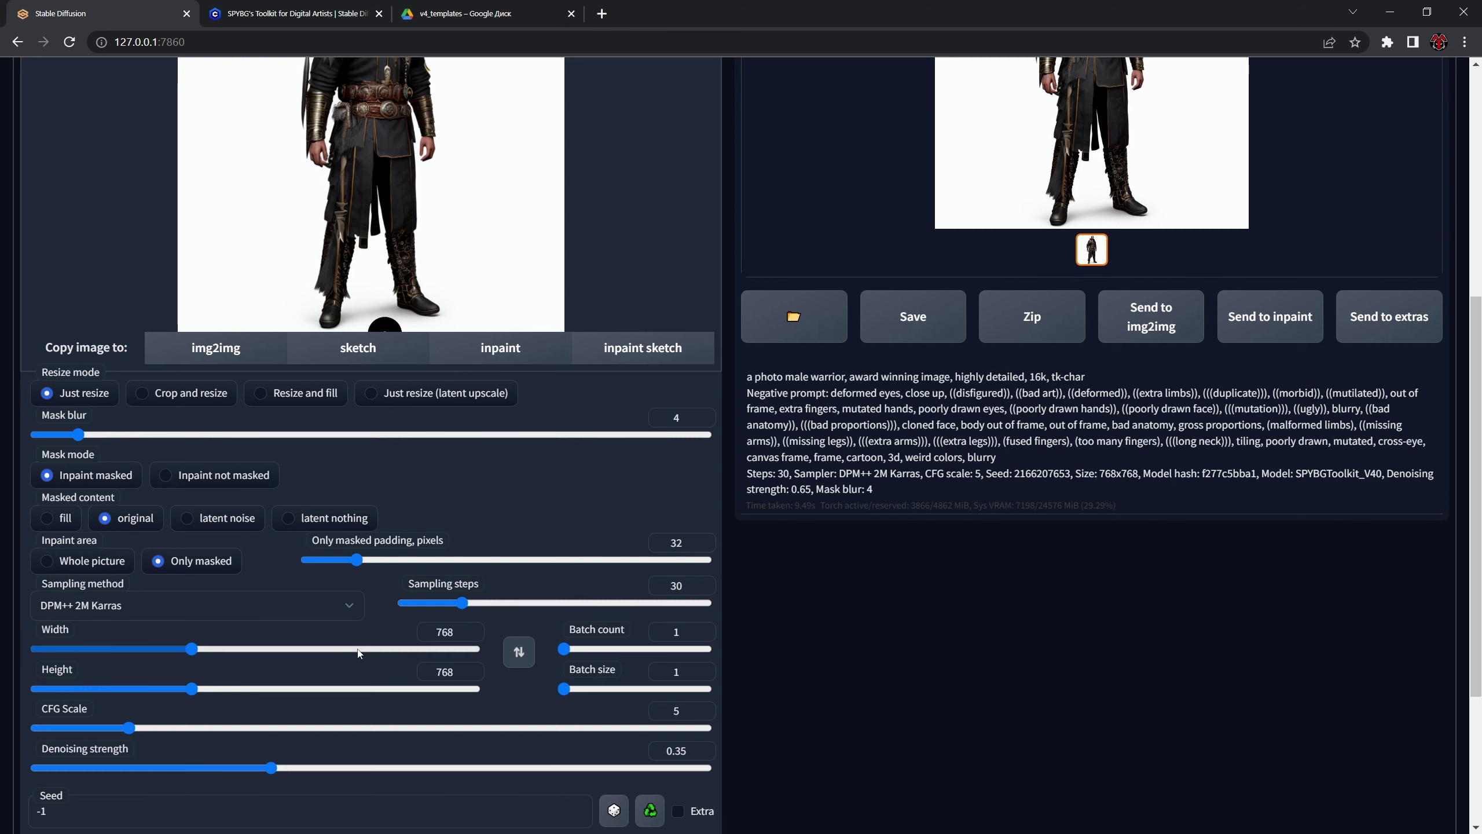
scroll(444, 303, "up", 3)
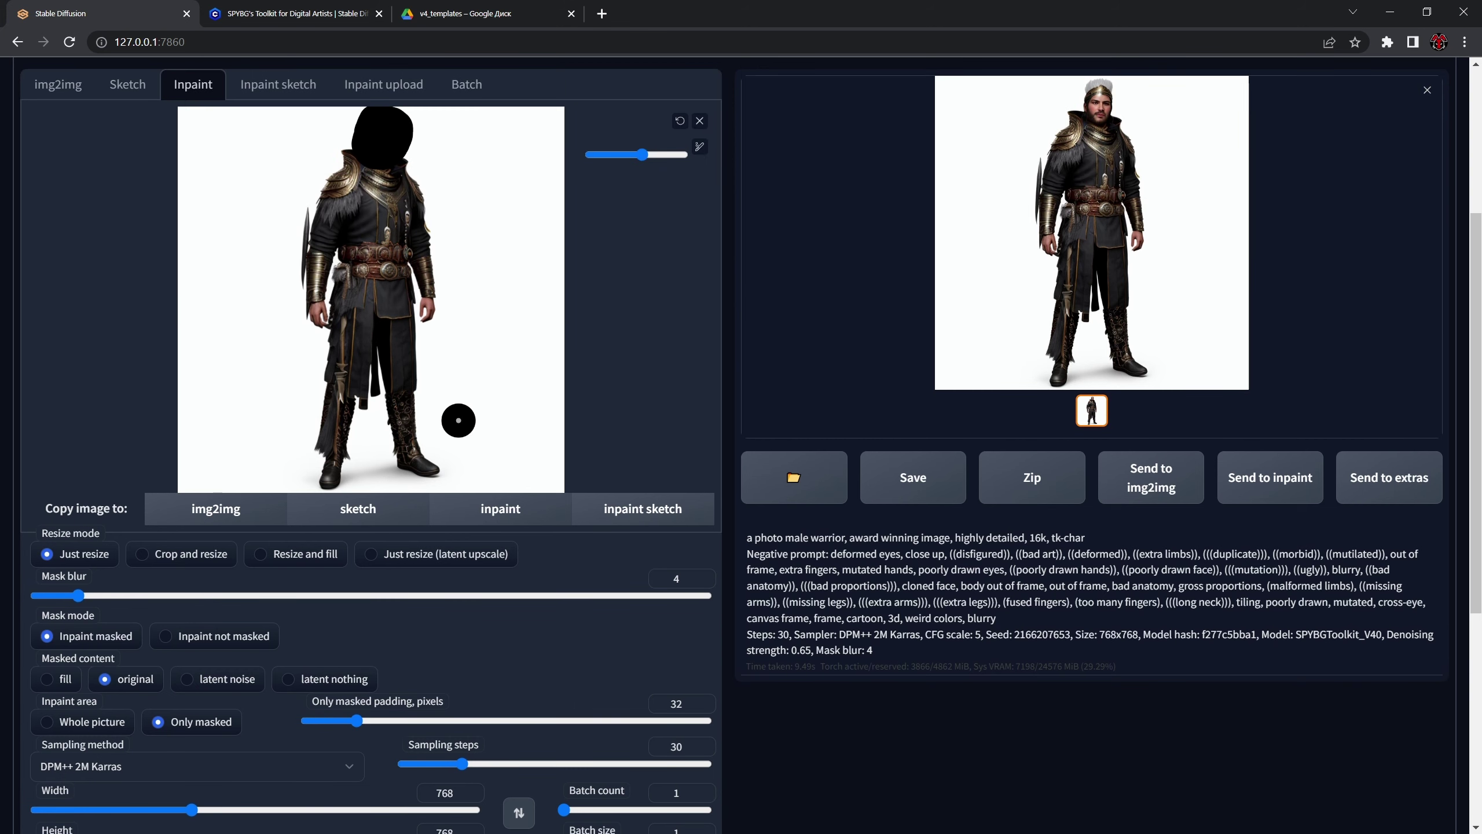
Step: Generate the inpainted head using the masked area and the 0.35 denoising strength
scroll(456, 420, "down", 4)
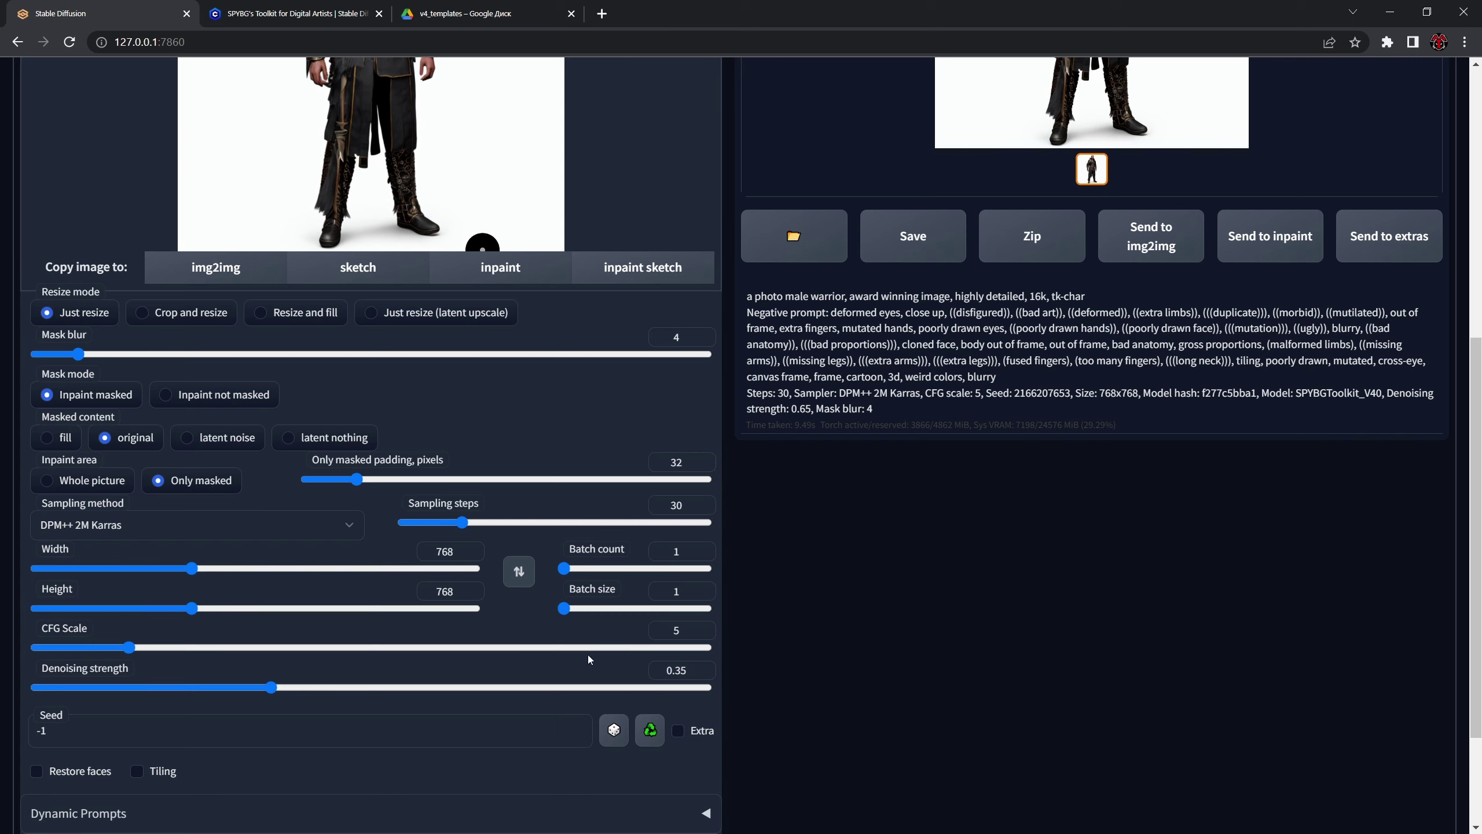
scroll(412, 603, "up", 8)
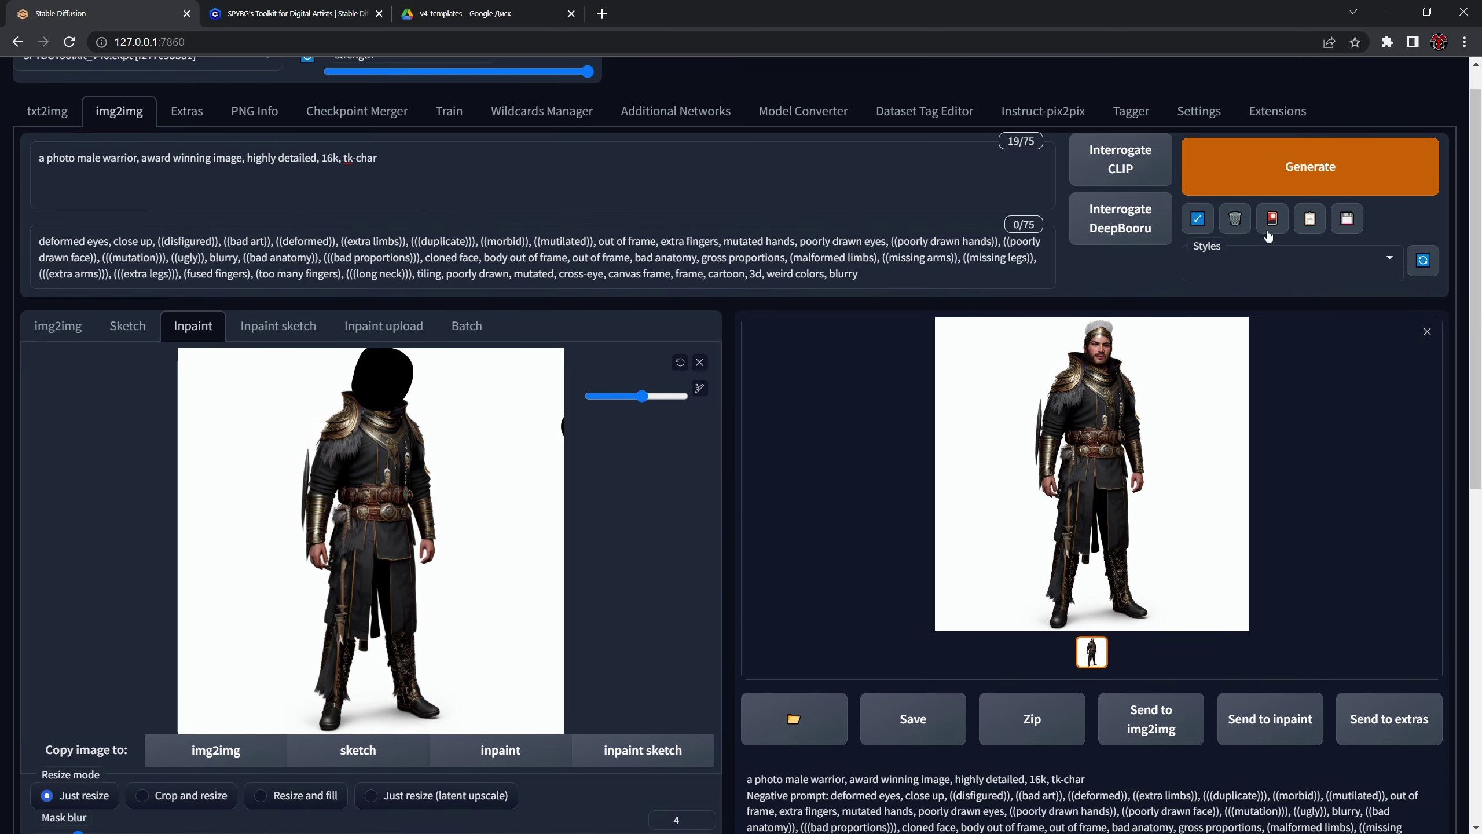
left_click(1296, 179)
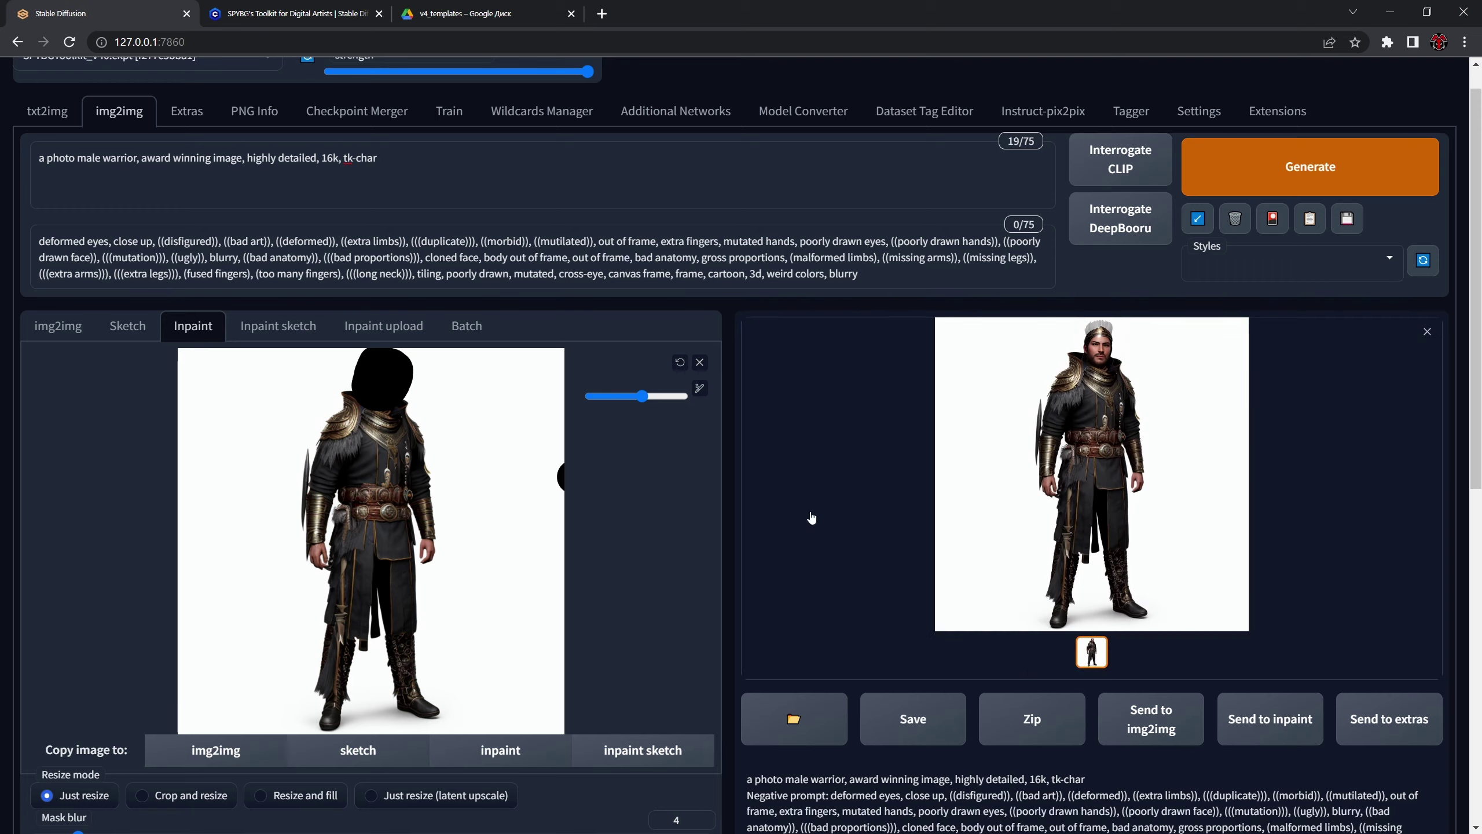
Step: Set the denoising strength to 0.65 and regenerate the masked head
scroll(344, 635, "down", 8)
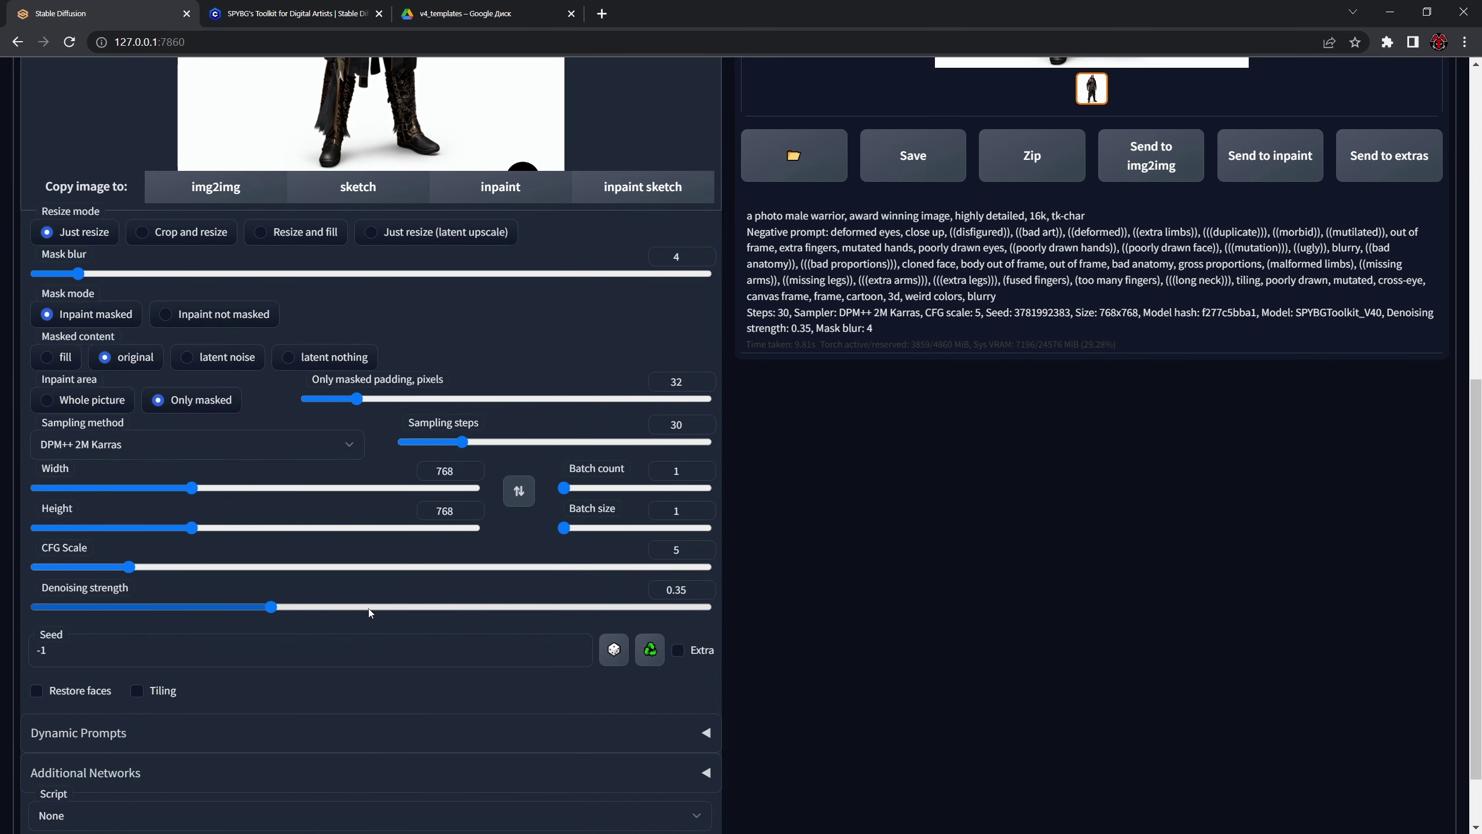
left_click_drag(370, 613, 409, 613)
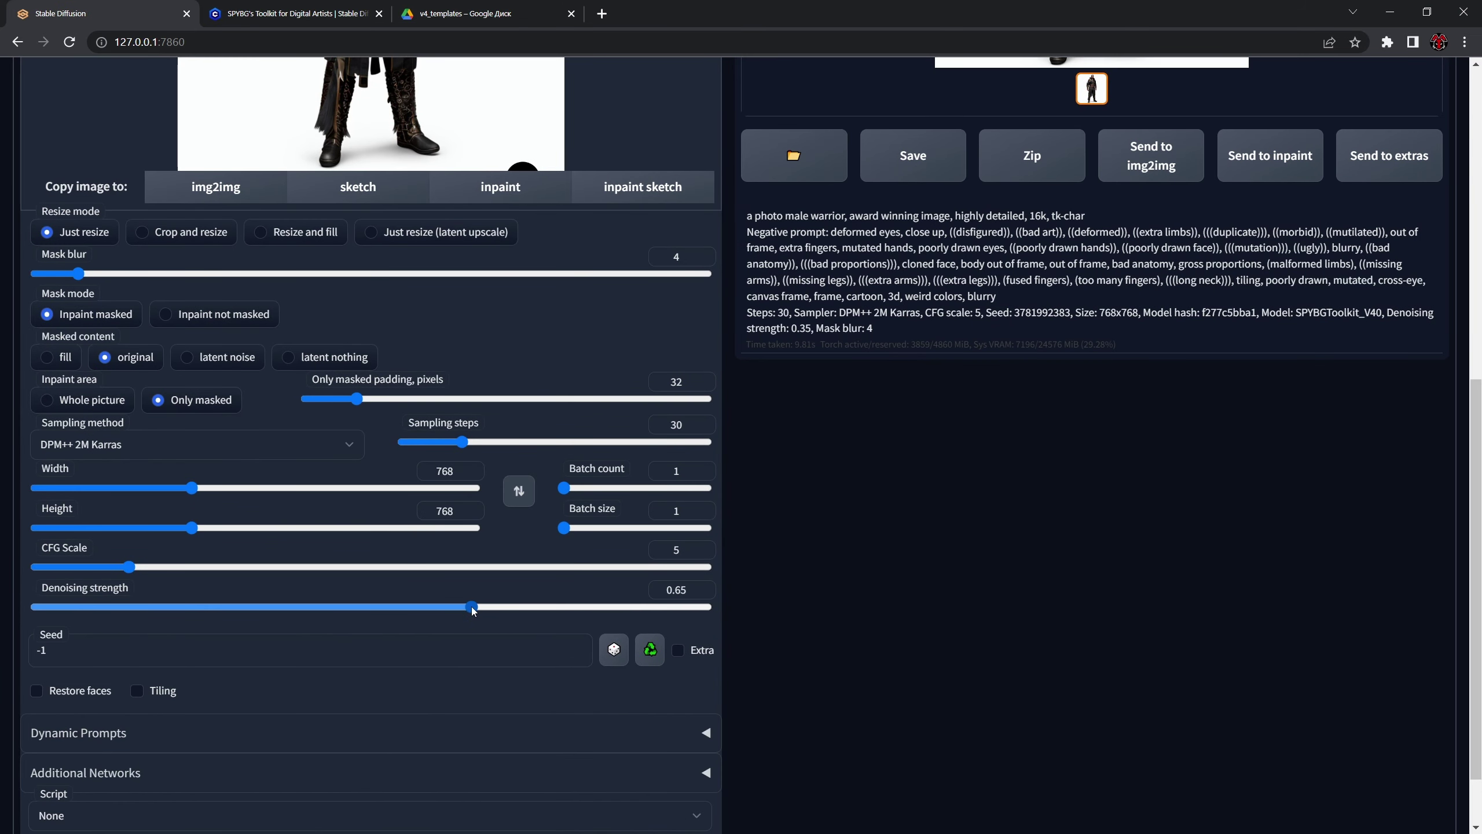
scroll(406, 533, "up", 5)
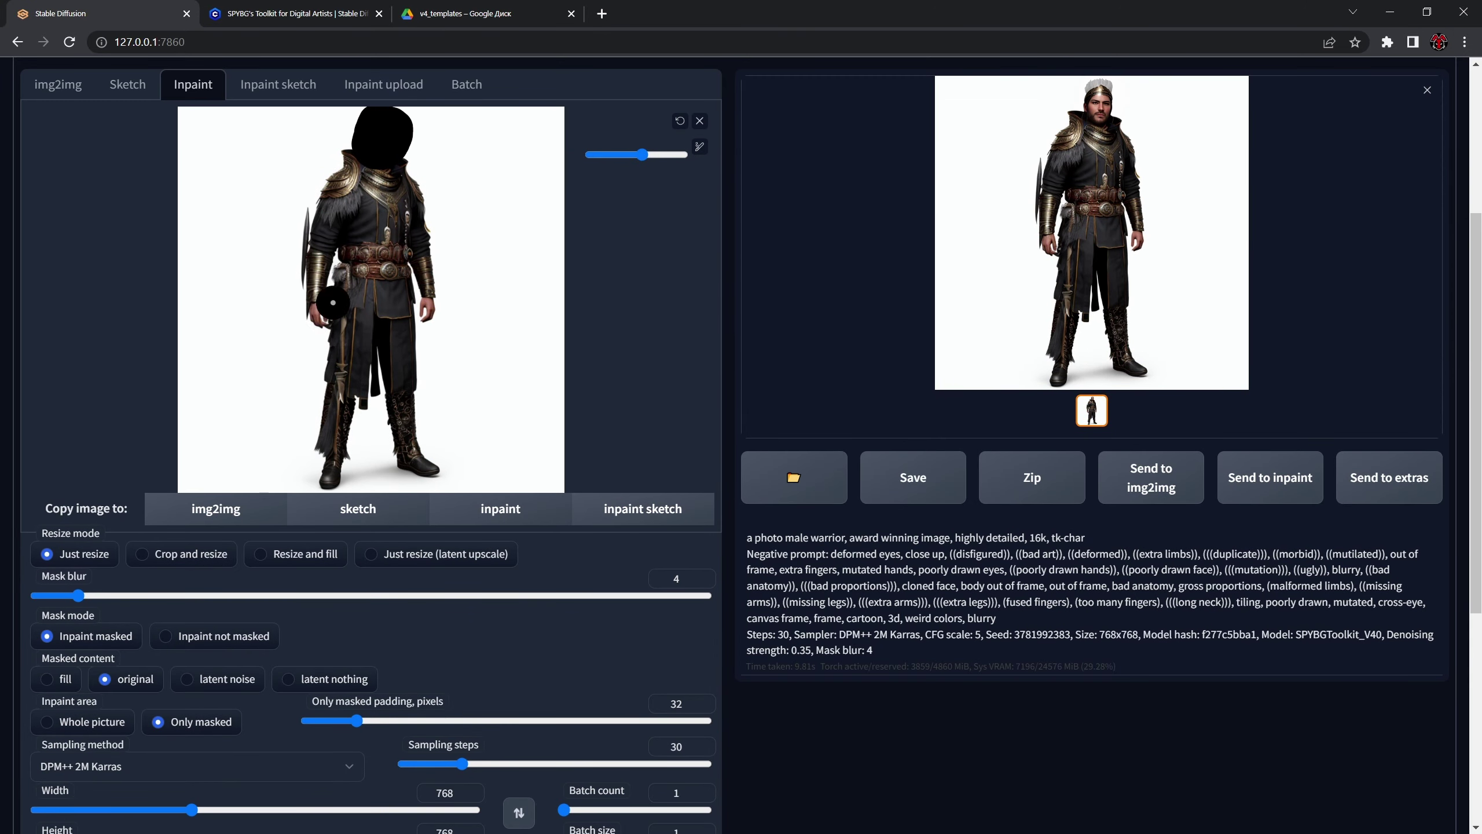
scroll(476, 325, "up", 1)
scroll(493, 444, "up", 2)
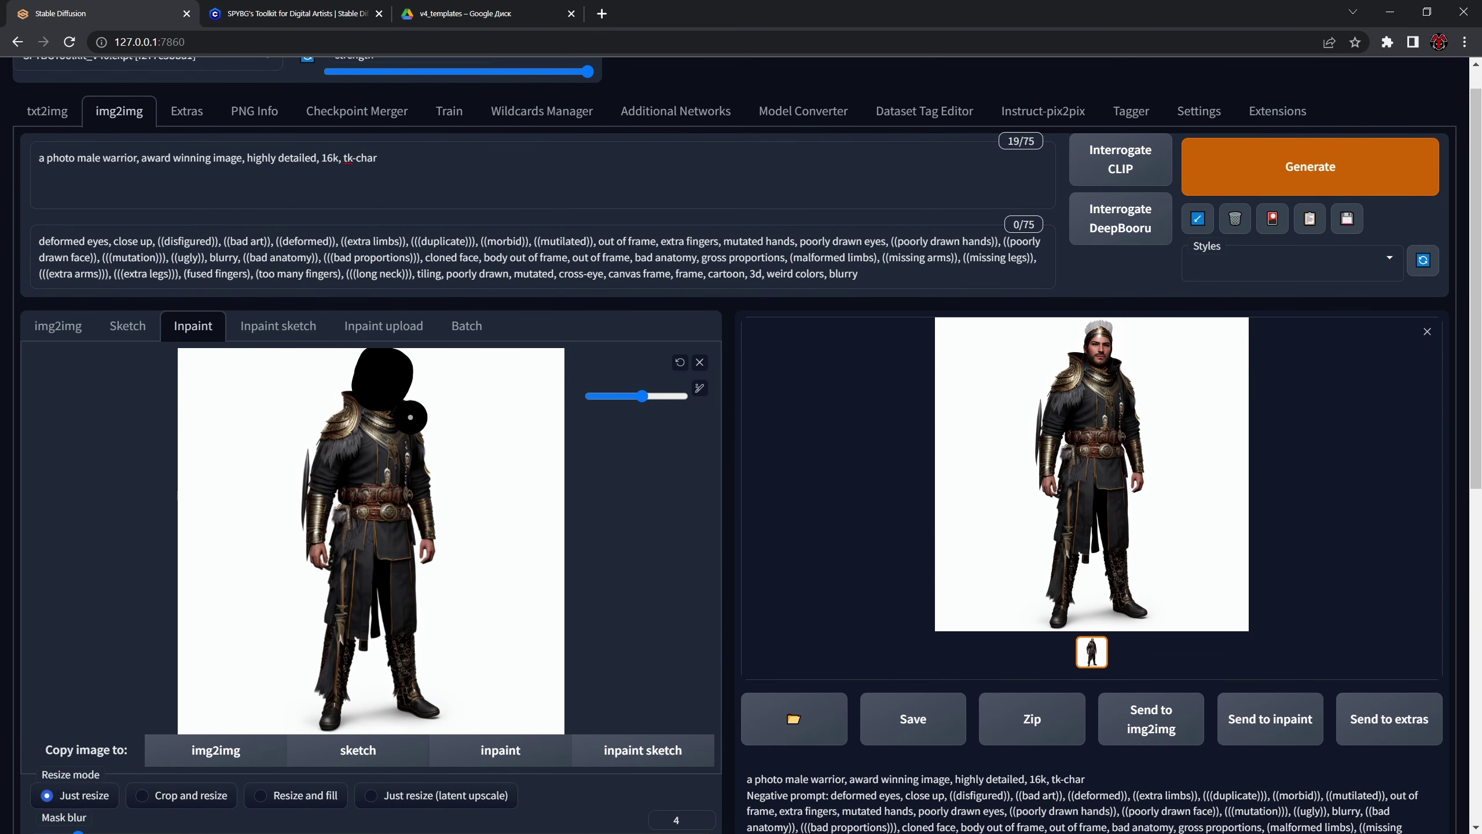
left_click(1295, 175)
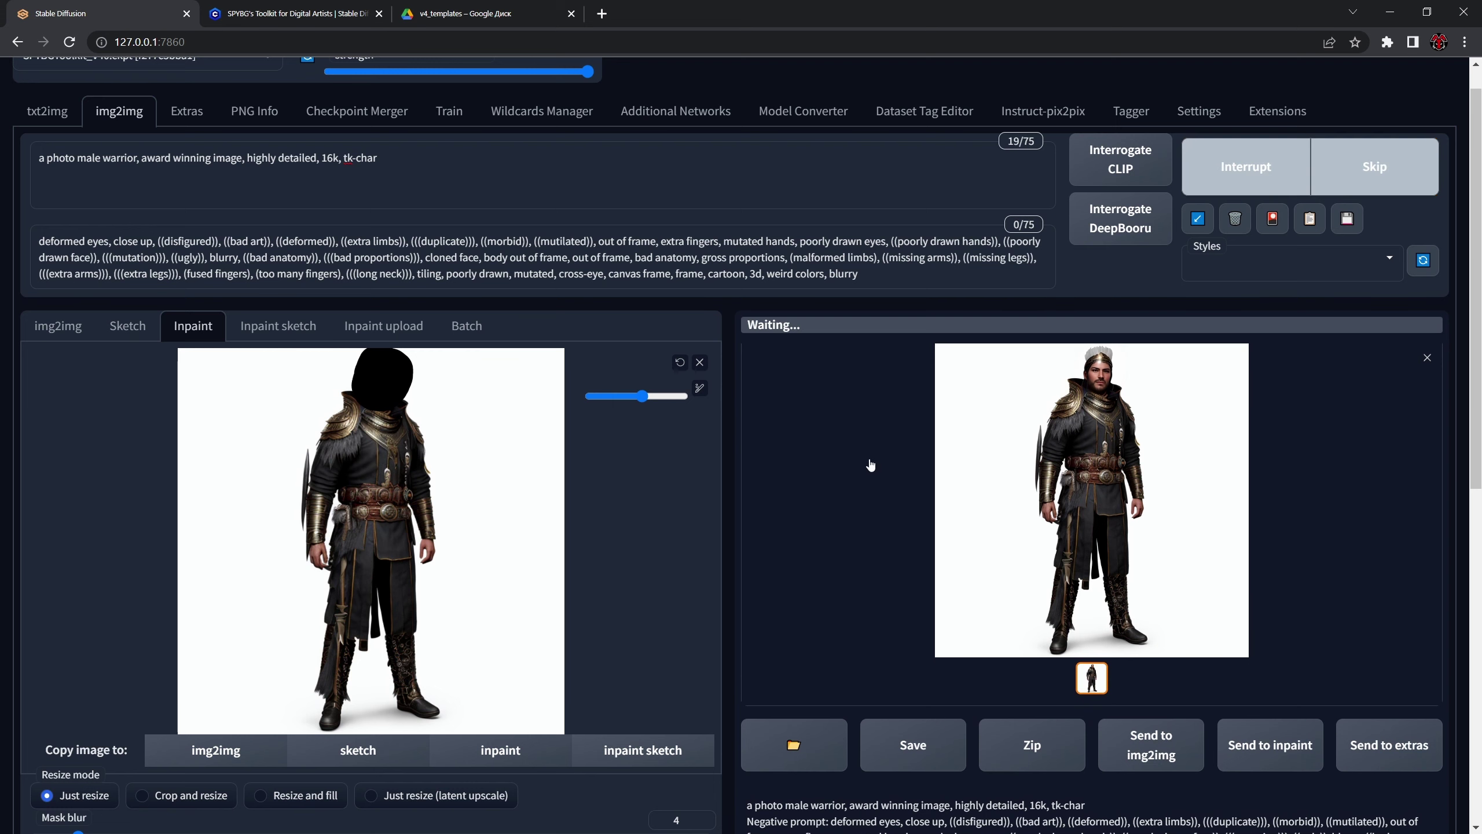
scroll(525, 610, "down", 6)
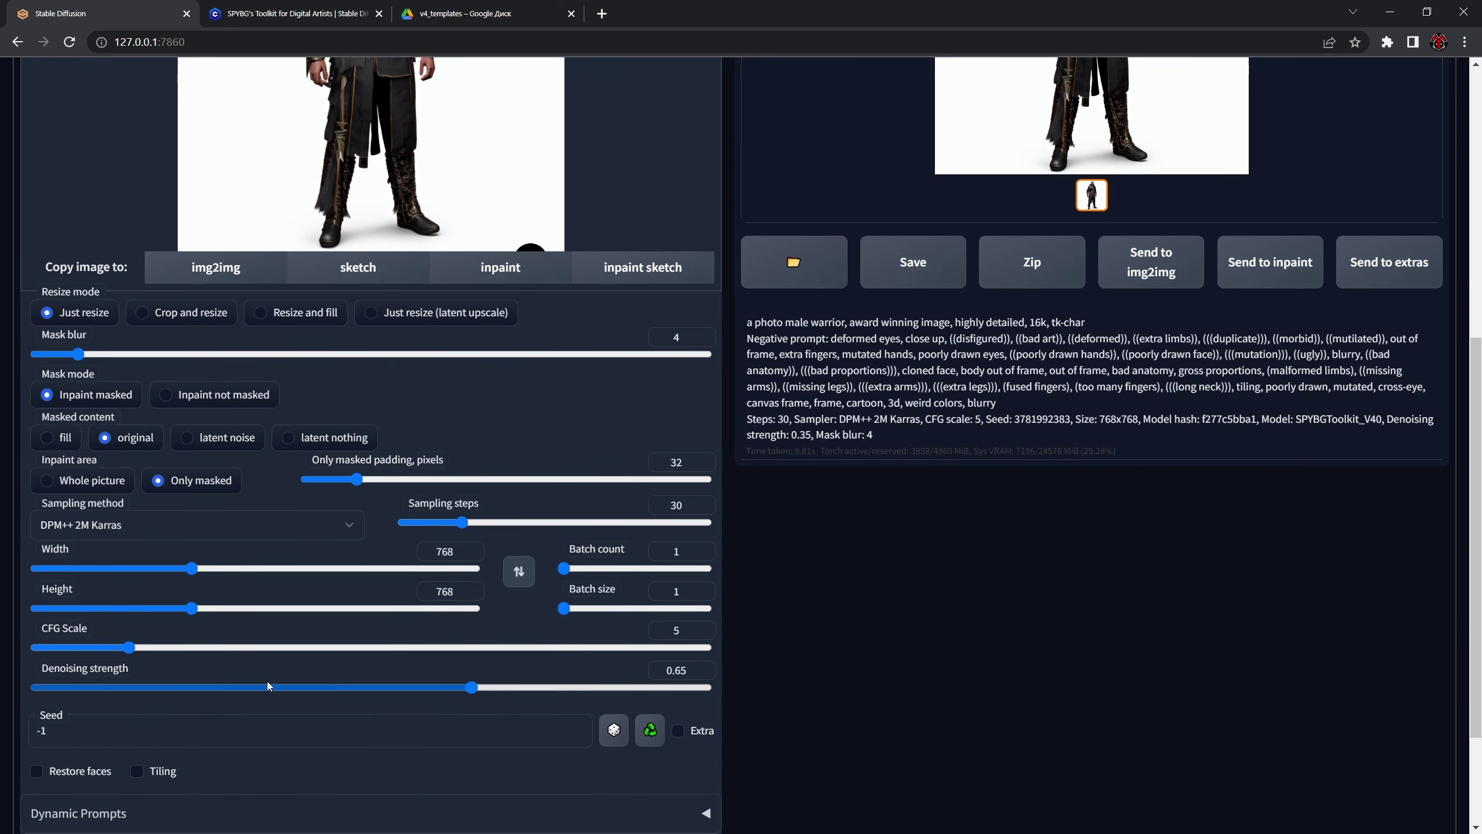
scroll(714, 510, "up", 4)
scroll(959, 435, "up", 1)
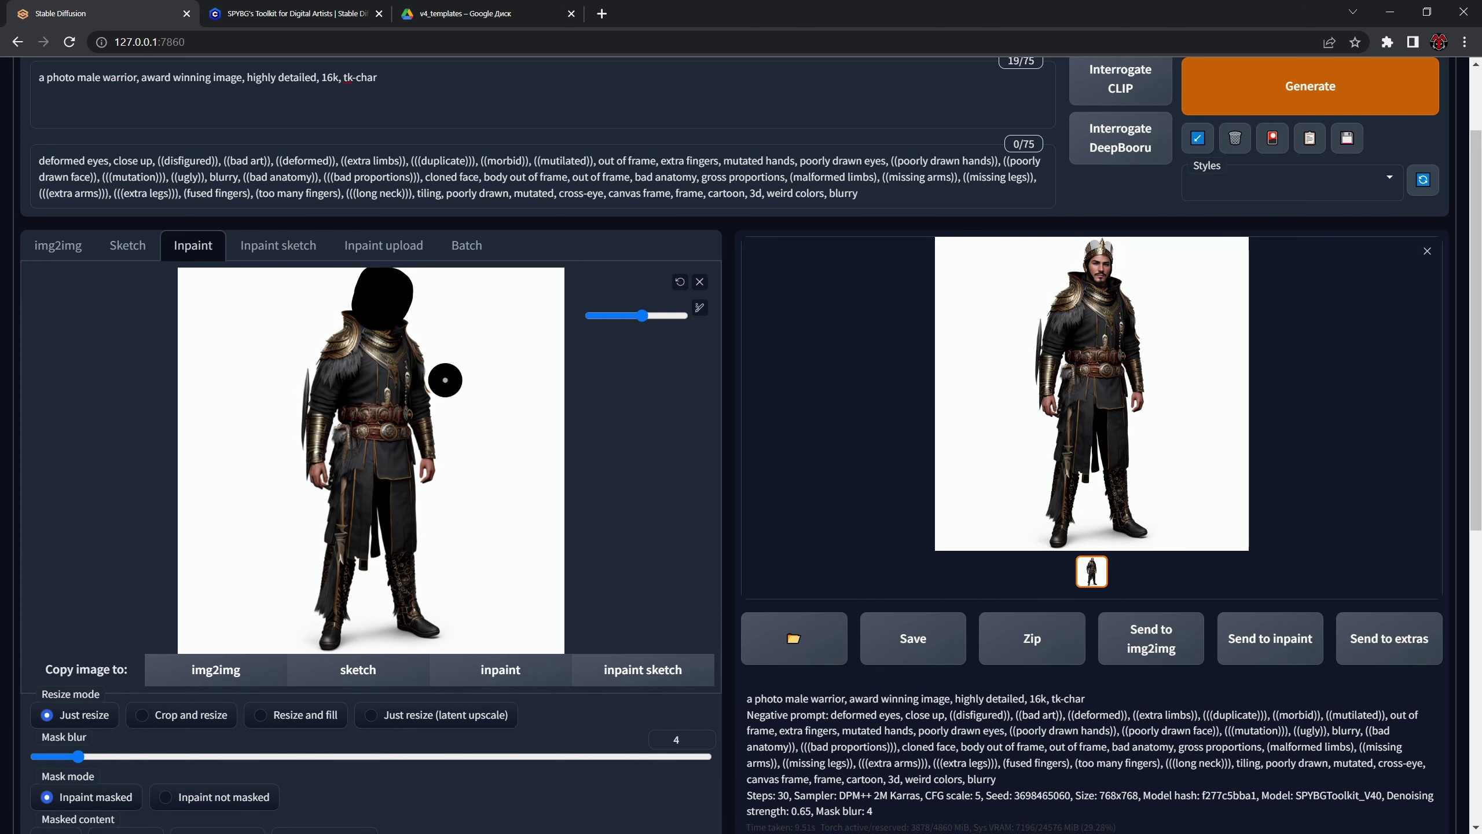
Step: Set both the width and height of the inpaint generation to 1024
scroll(371, 253, "down", 1)
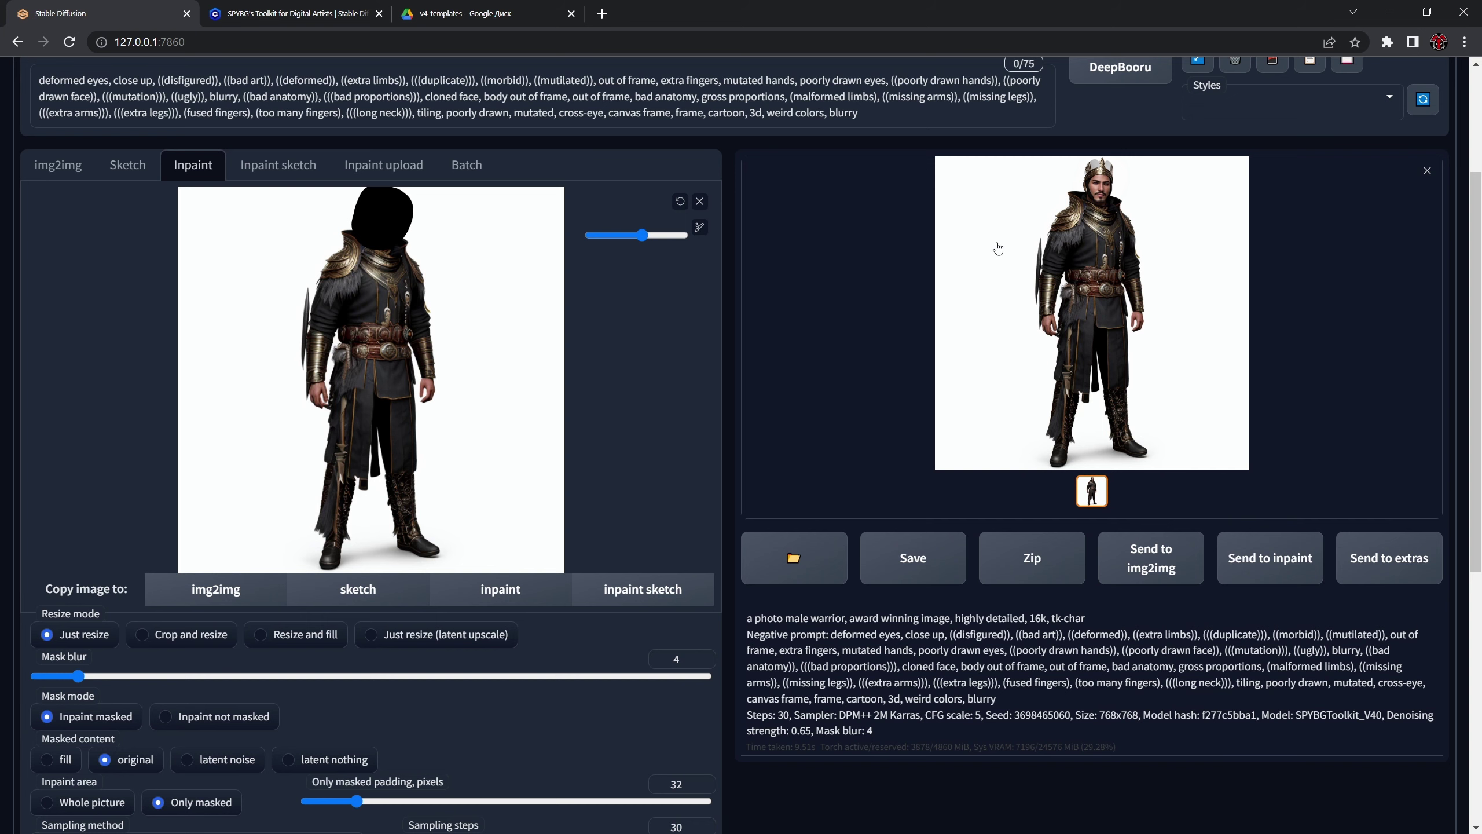
scroll(455, 485, "down", 4)
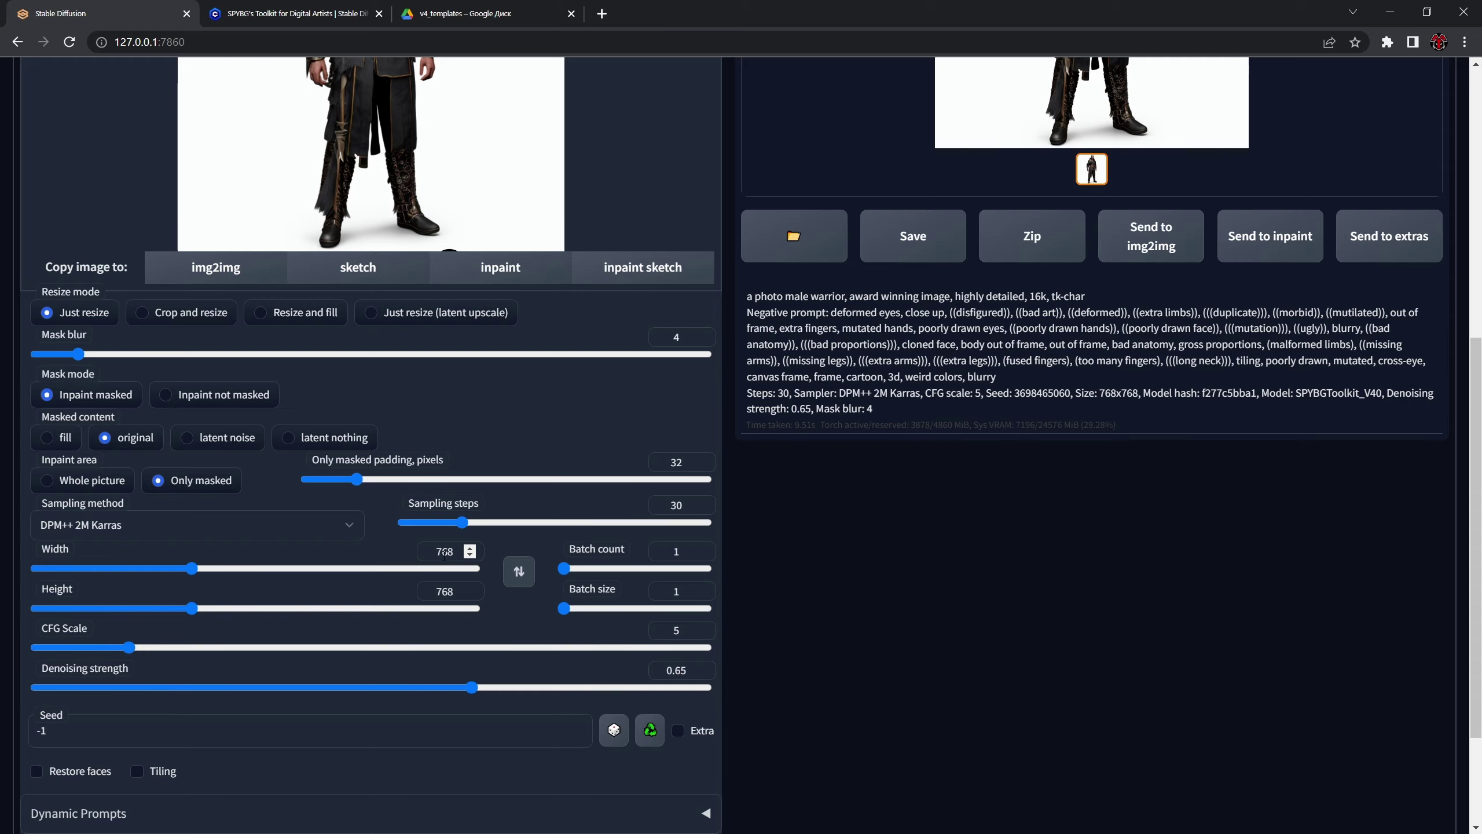
scroll(445, 555, "up", 4)
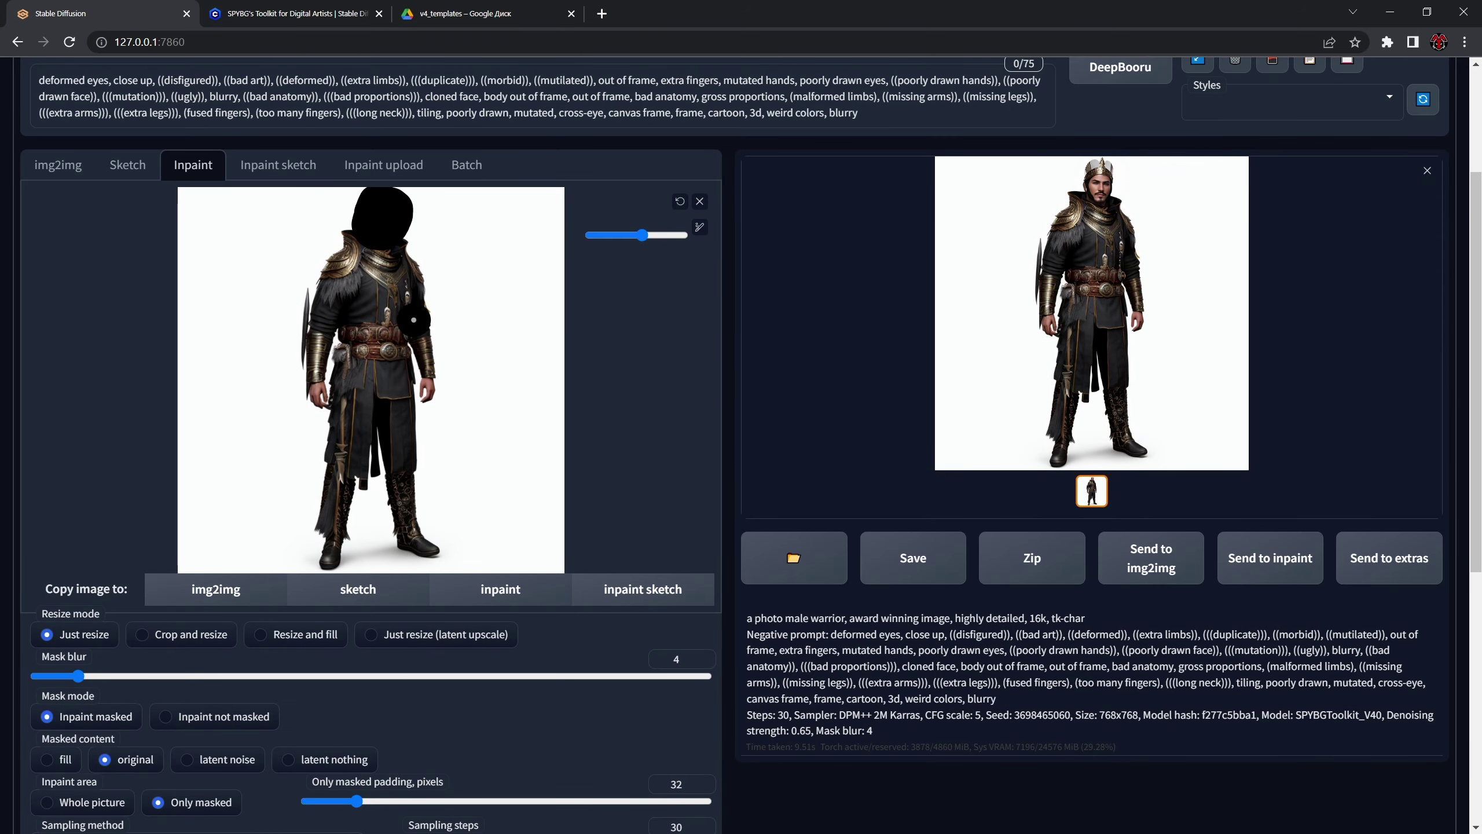
scroll(324, 448, "down", 4)
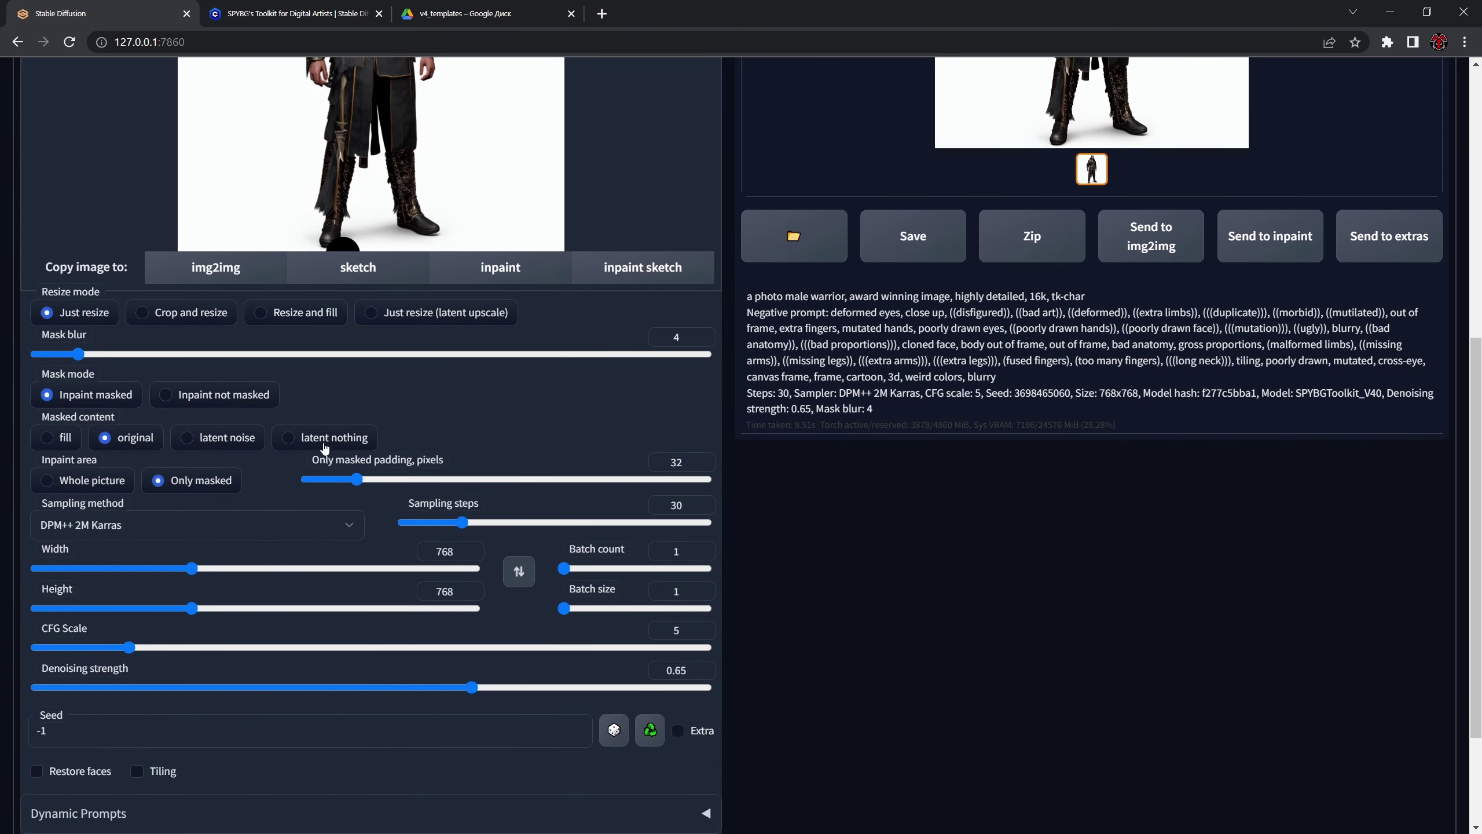
type("1024")
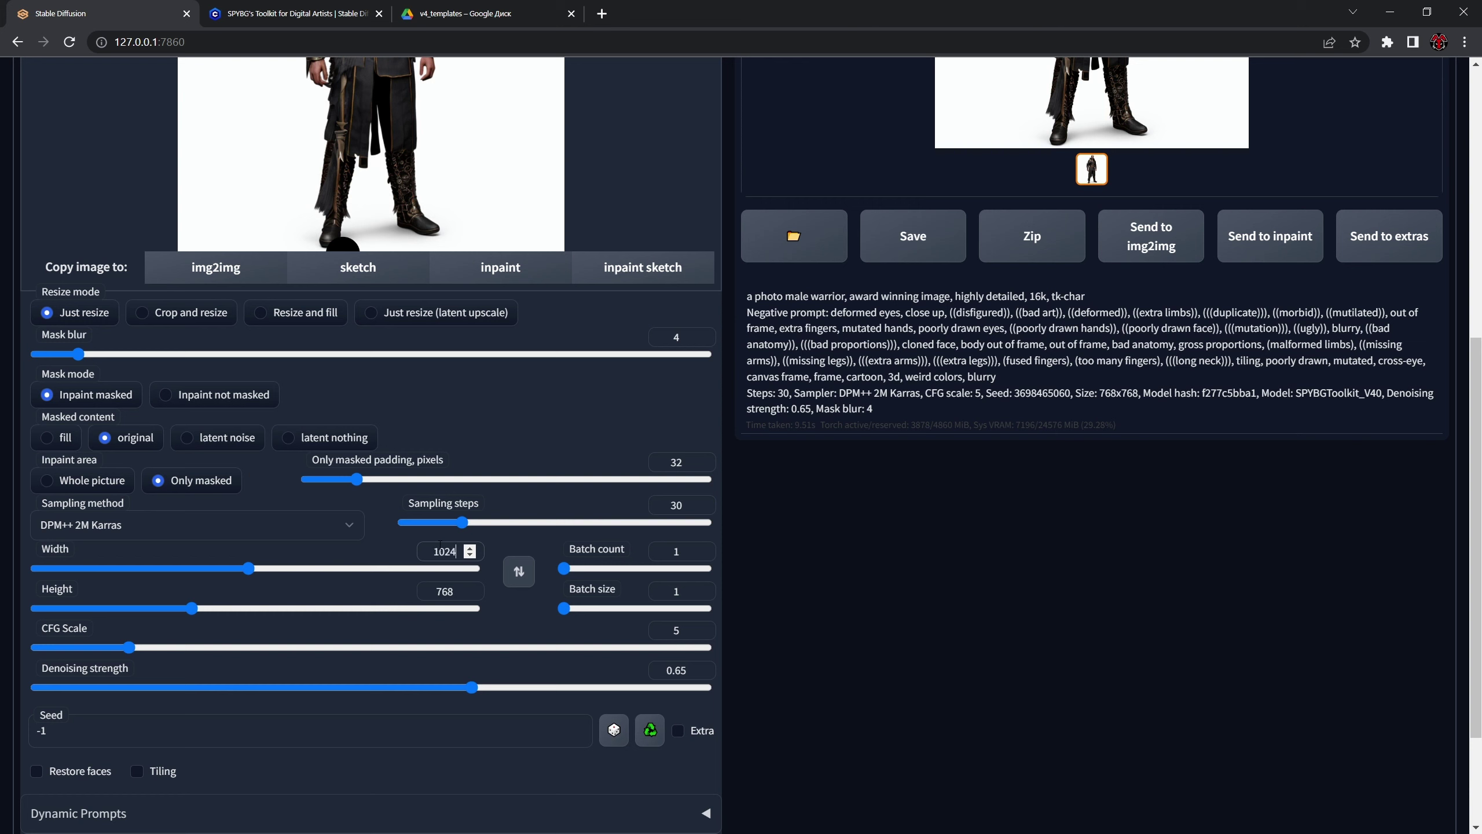
key("Tab")
key("Tab")
type("1024")
Step: Set the denoising strength to 0.75 and regenerate the warrior's masked head
left_click_drag(492, 682, 539, 695)
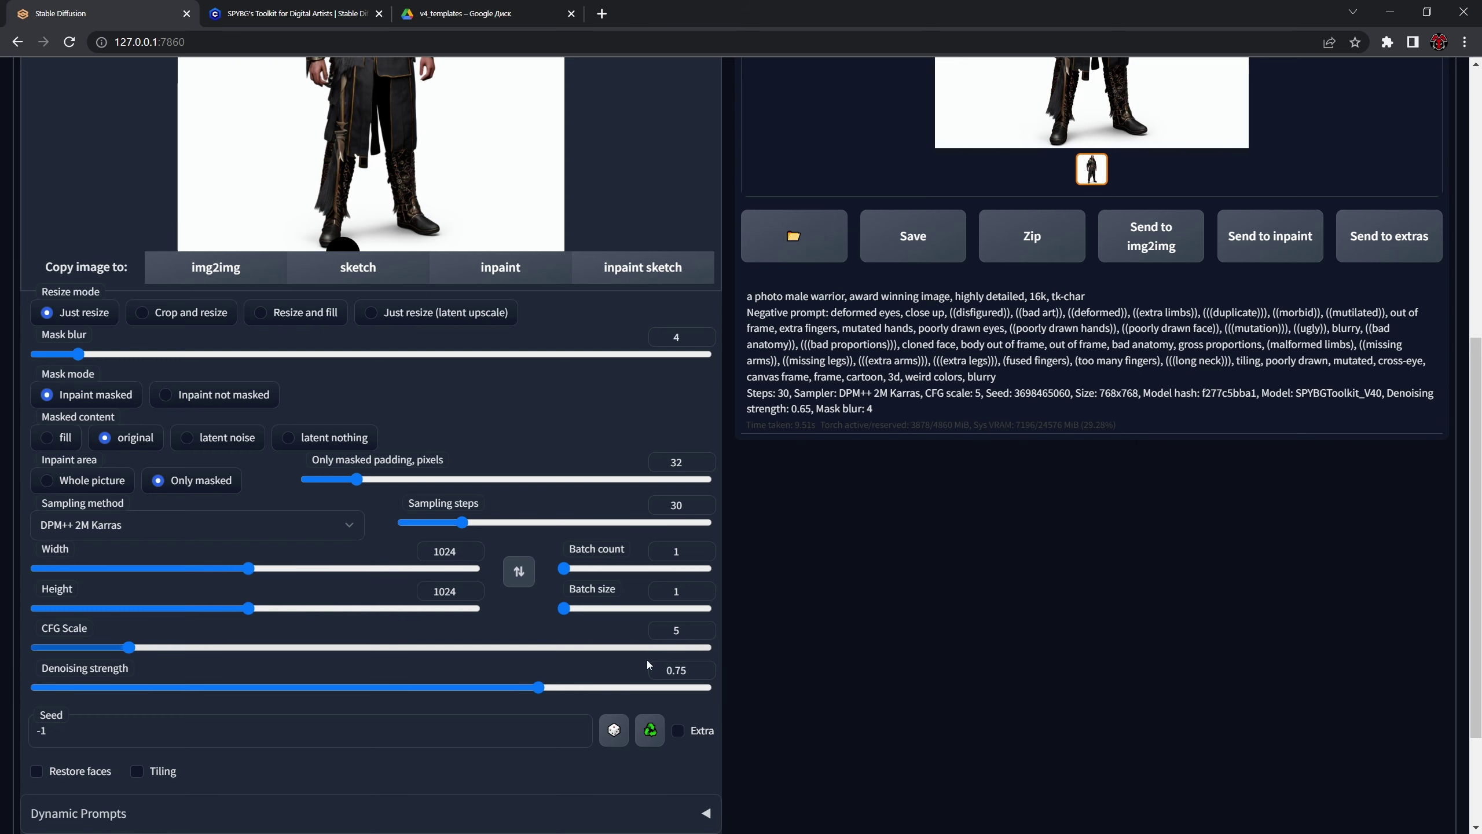
scroll(647, 670, "up", 6)
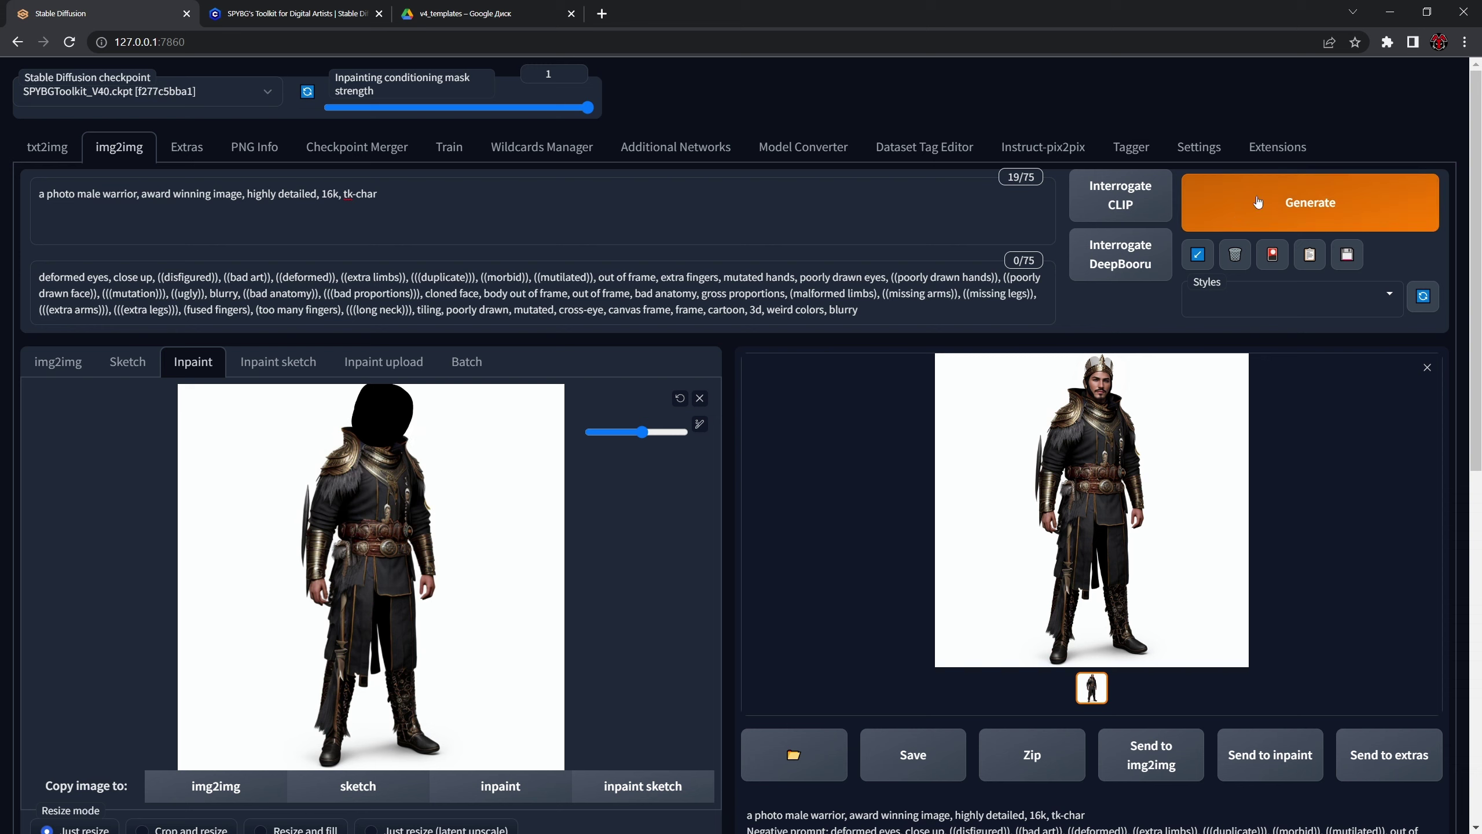
left_click(1222, 204)
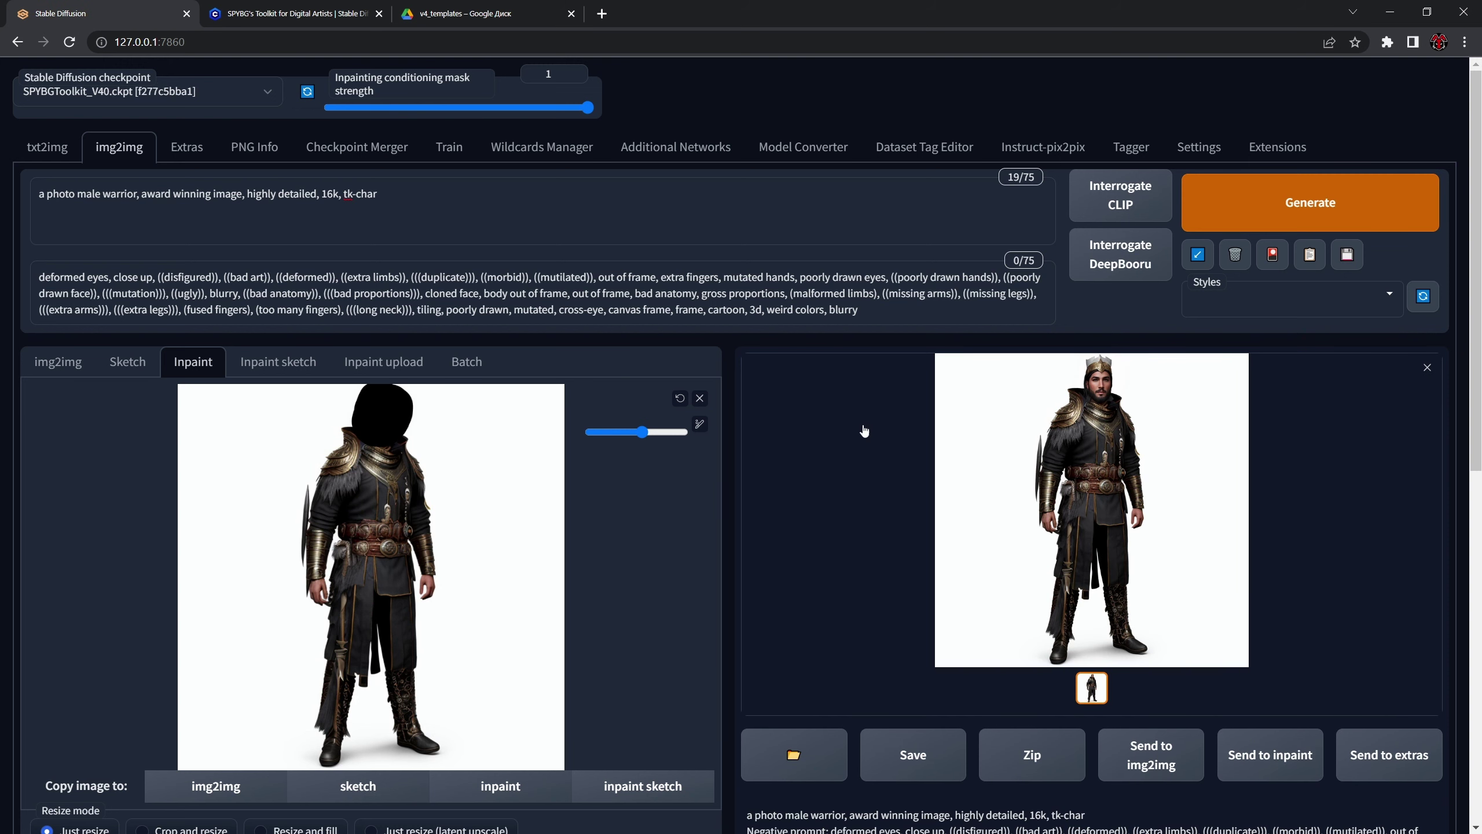
Step: Clear the head mask on the updated warrior image, enlarge the brush and mask the chest and shoulders
left_click(680, 399)
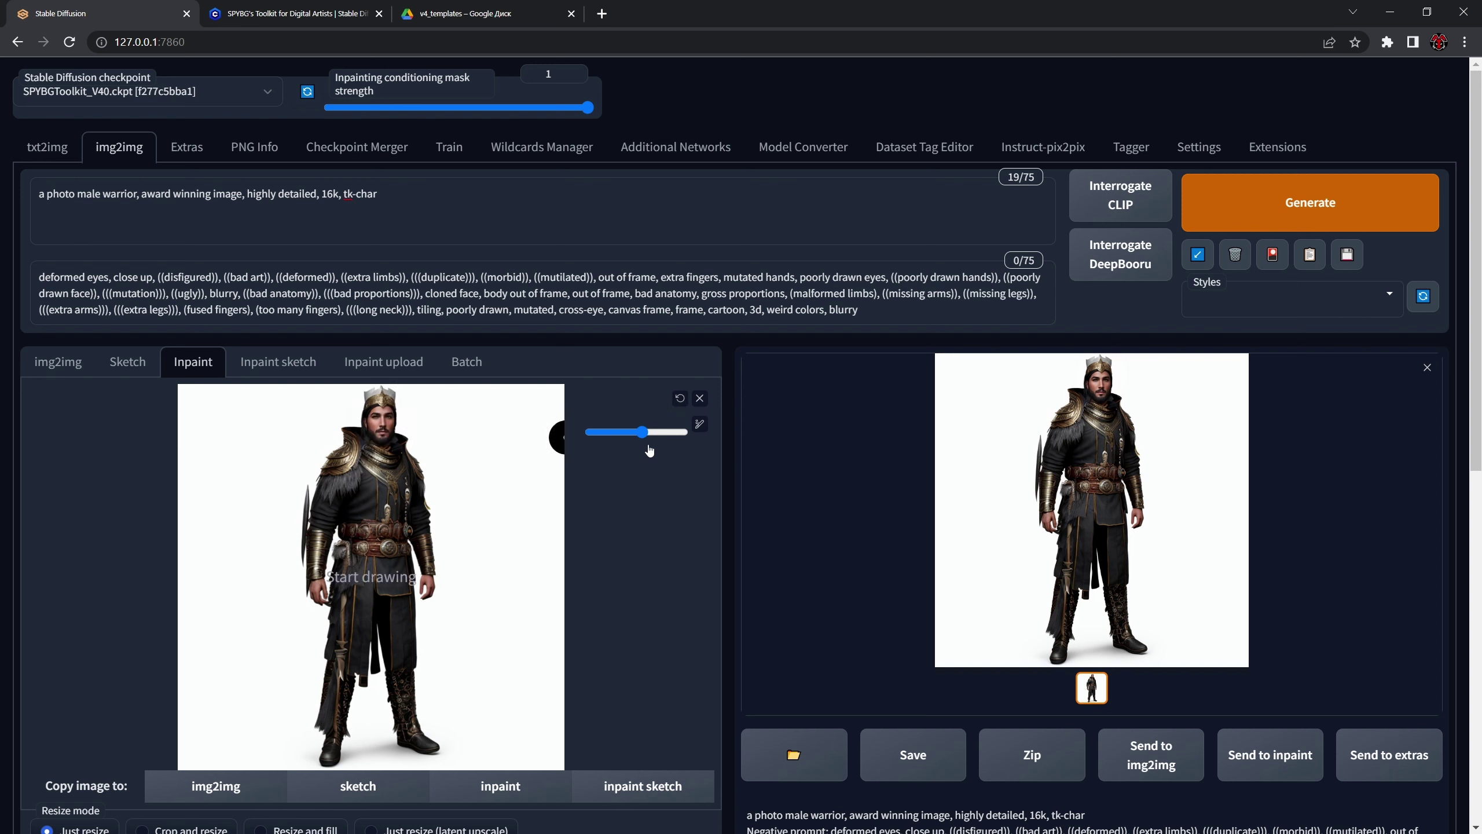
left_click_drag(642, 434, 670, 436)
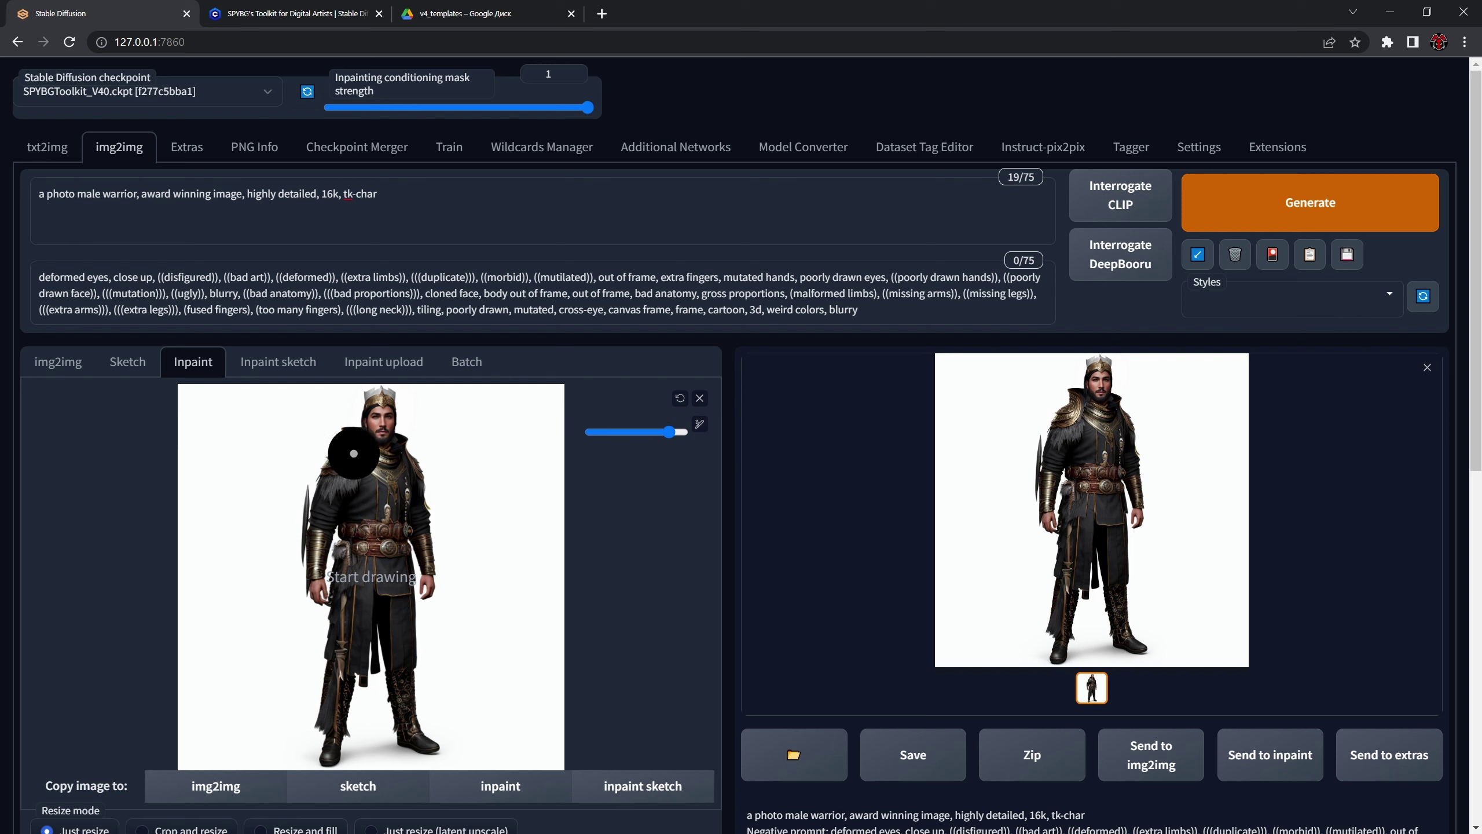
mouse_move(346, 446)
left_mouse_down()
mouse_move(315, 485)
mouse_move(402, 514)
mouse_move(435, 502)
mouse_move(414, 453)
mouse_move(376, 454)
left_mouse_up()
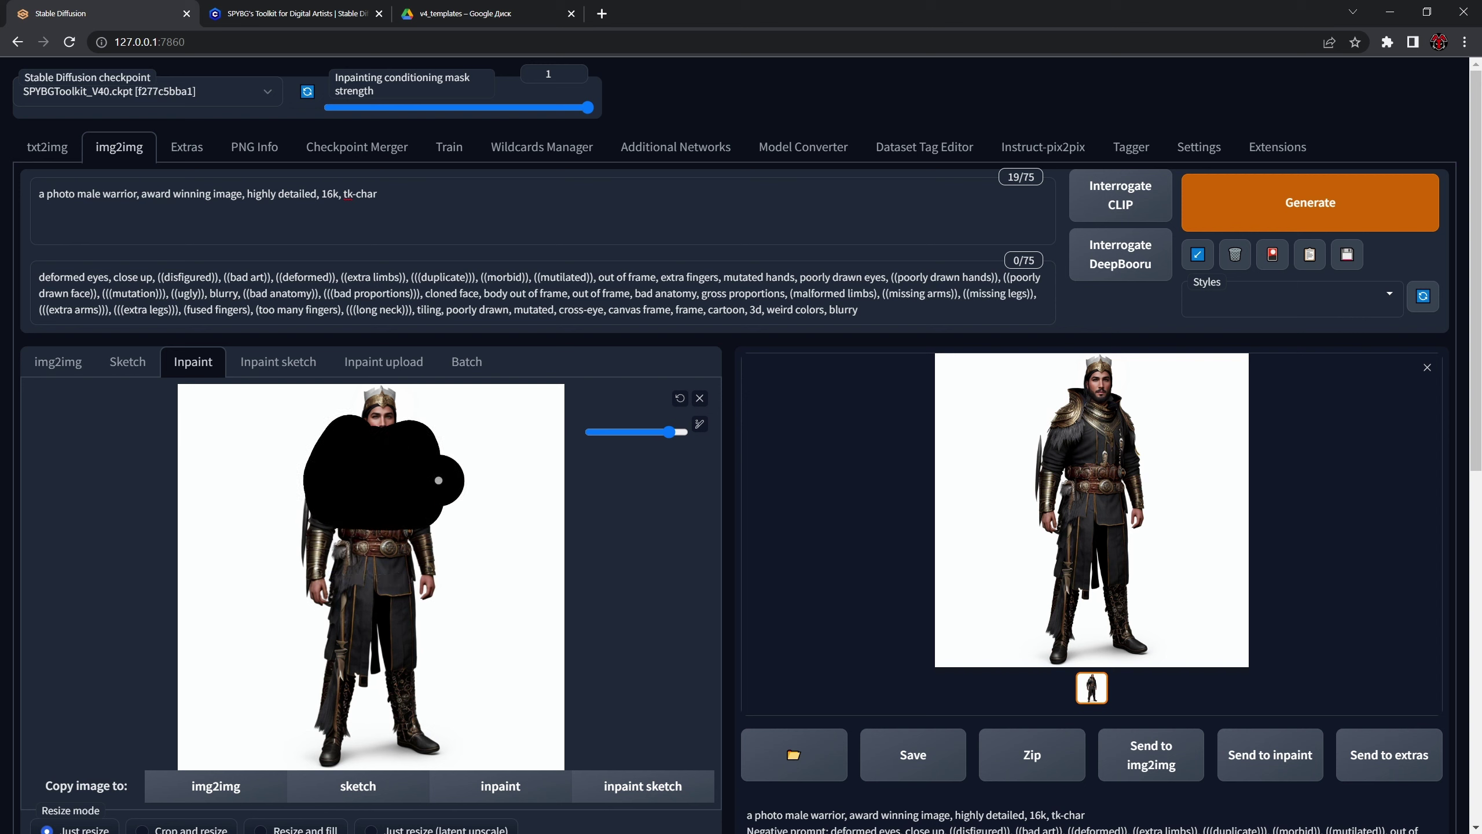
Step: Generate the inpainted chest and shoulders with the current settings
left_click(1310, 203)
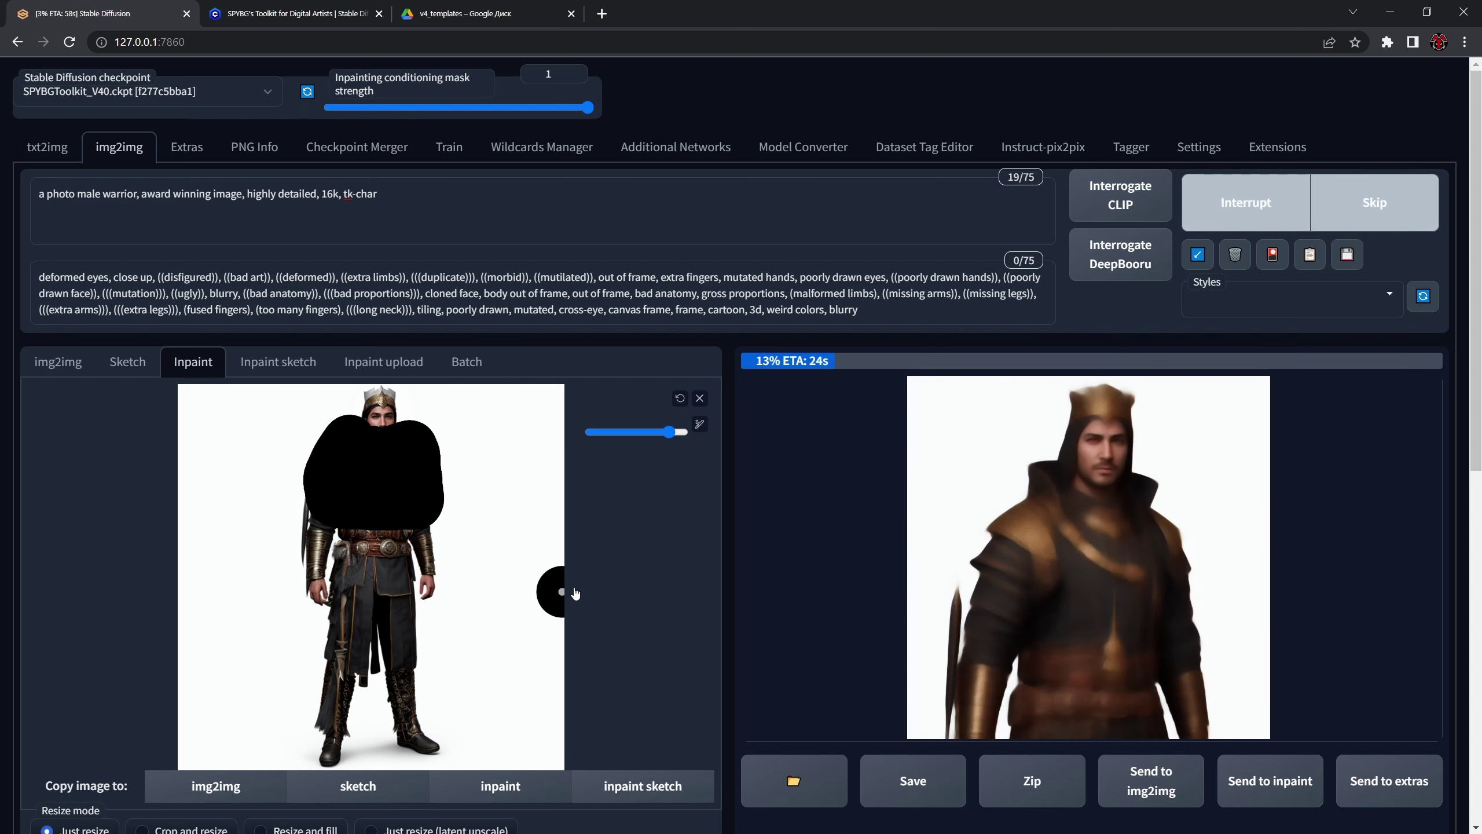
scroll(572, 594, "down", 8)
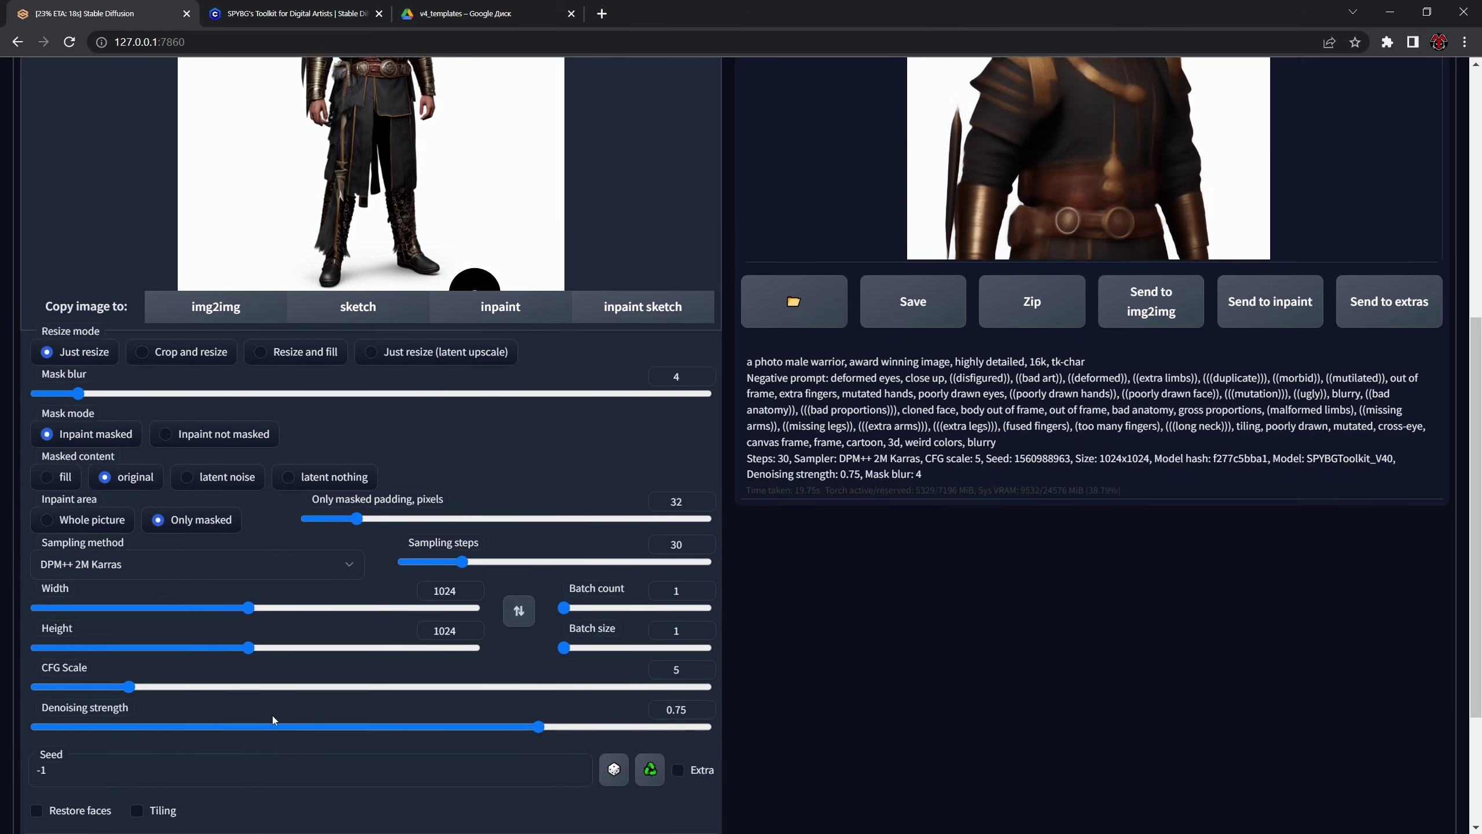
scroll(741, 605, "up", 5)
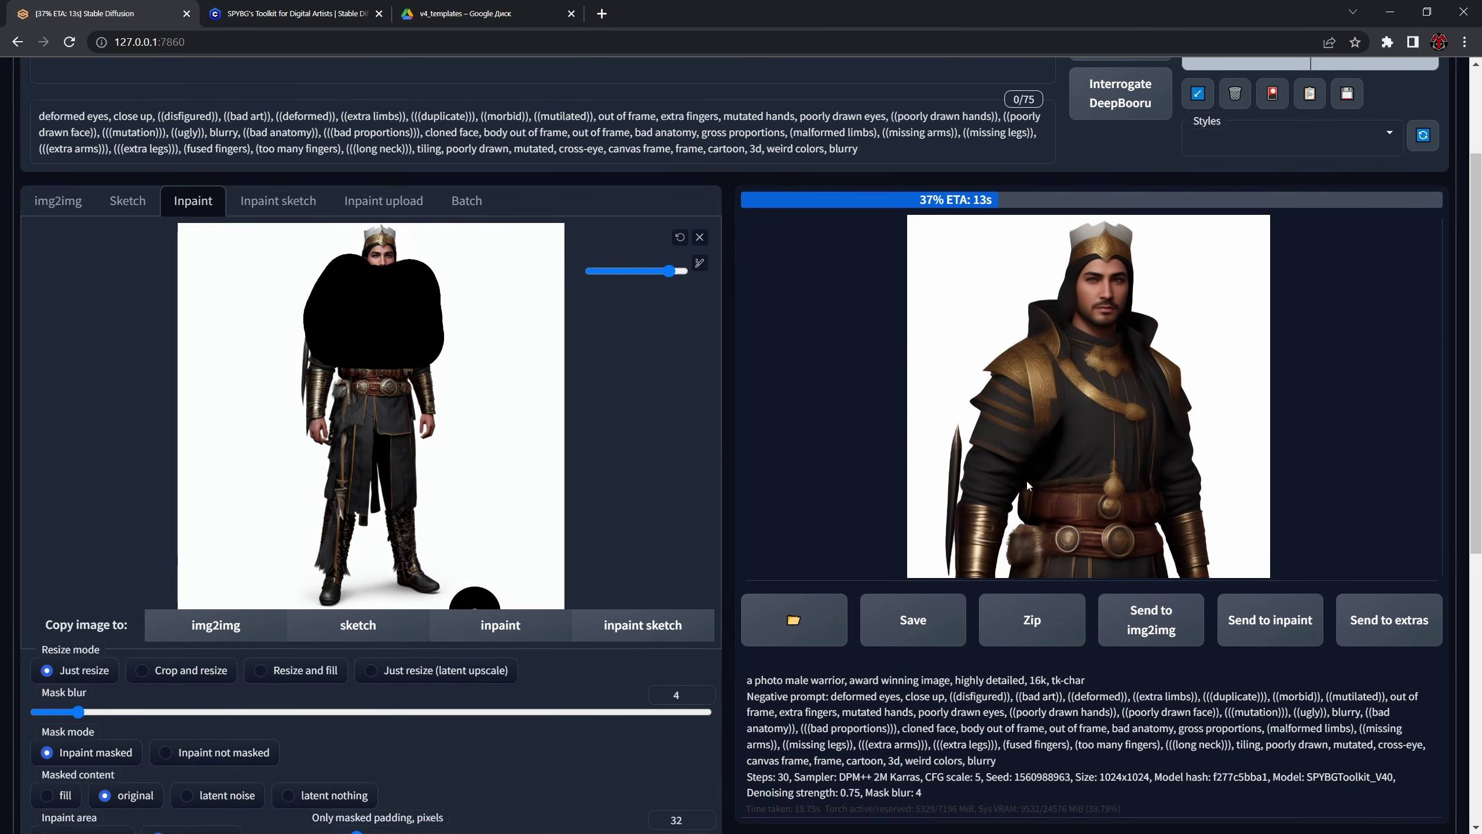
scroll(394, 671, "down", 4)
scroll(394, 671, "down", 1)
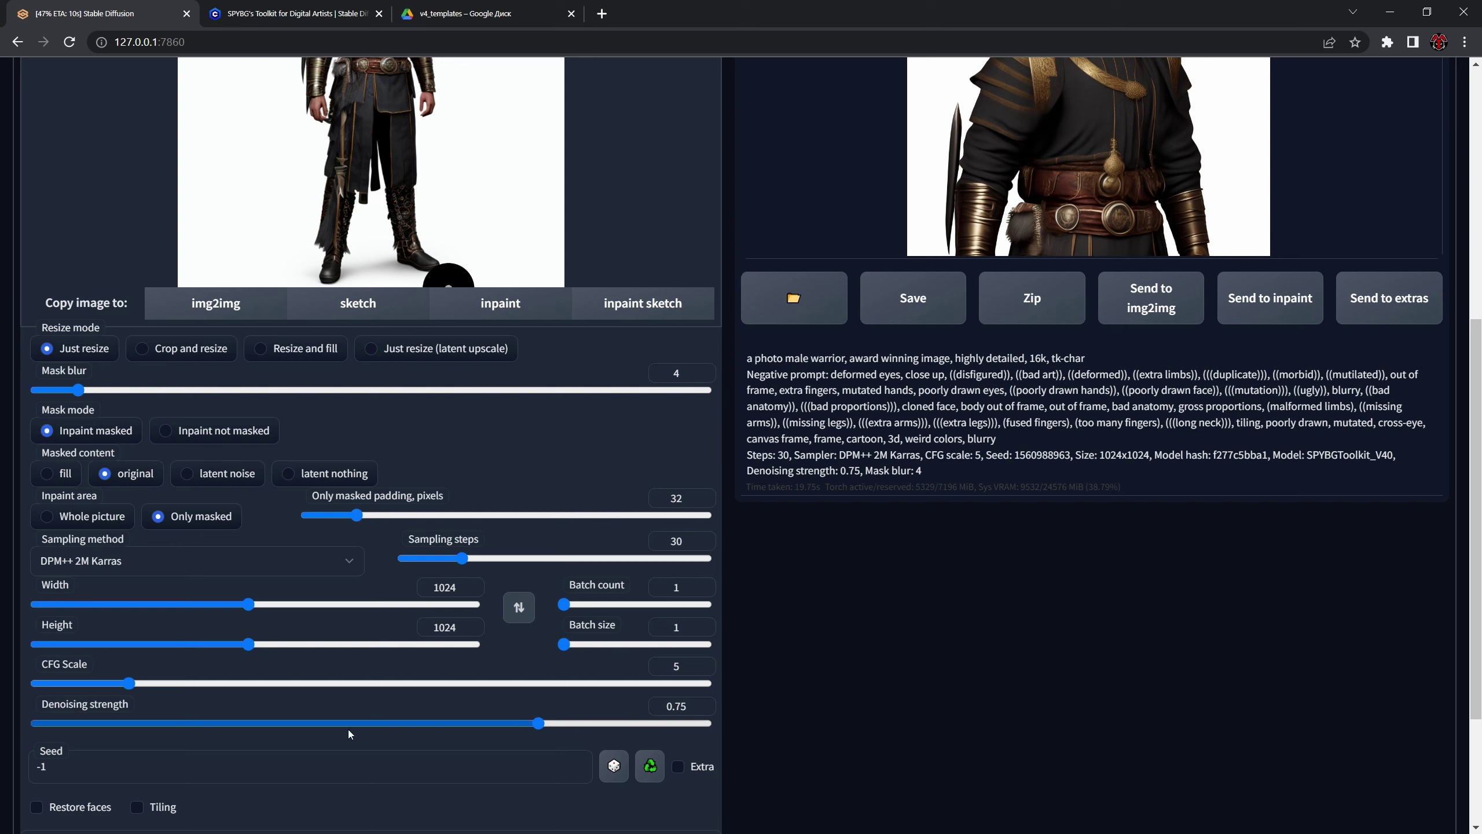
scroll(297, 722, "up", 7)
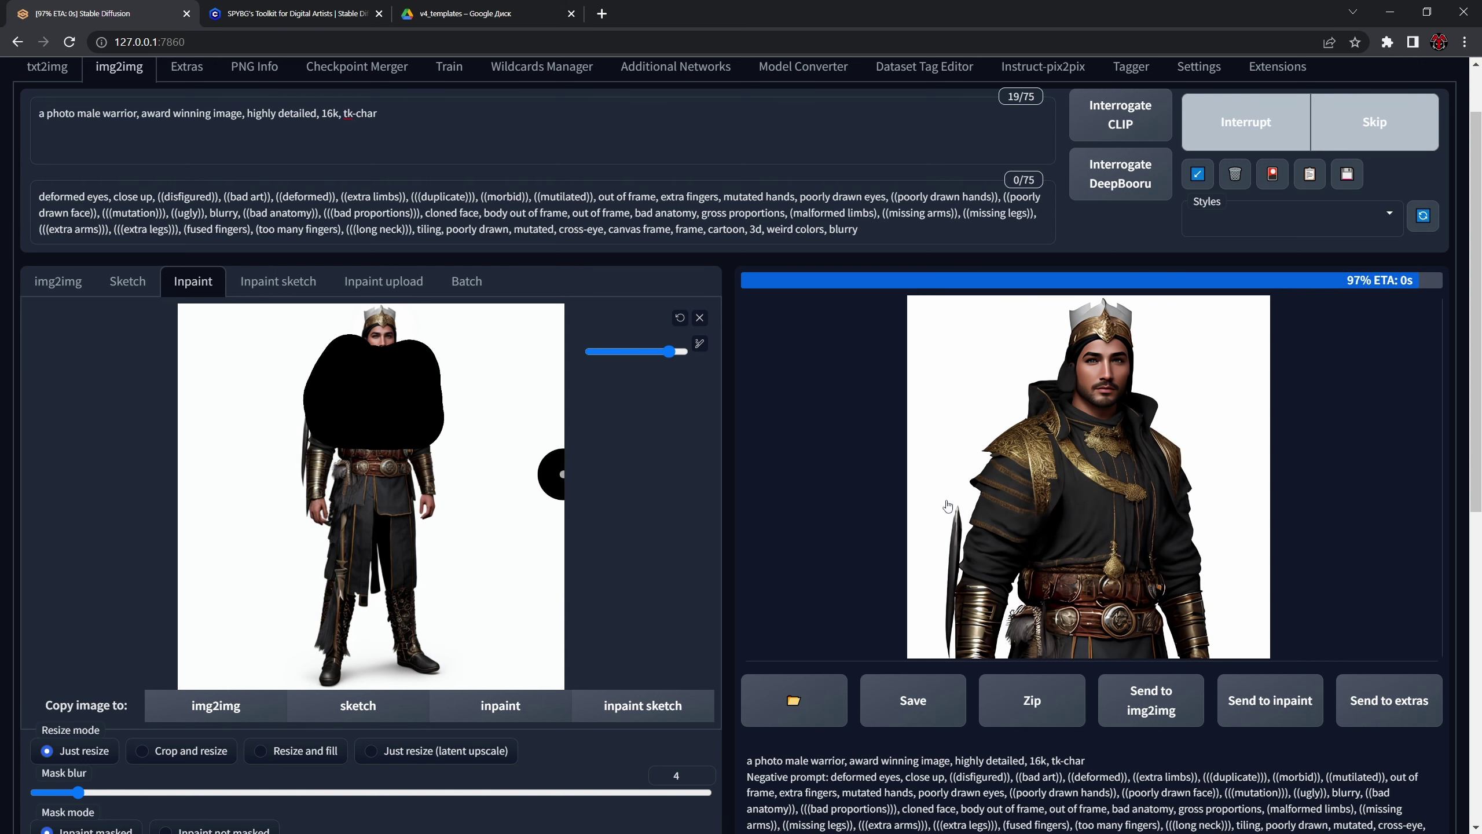
Step: Send the generated warrior to inpaint, clear the old mask and paint a new one over the waist, hands and upper thighs
left_click(1260, 669)
left_click(679, 319)
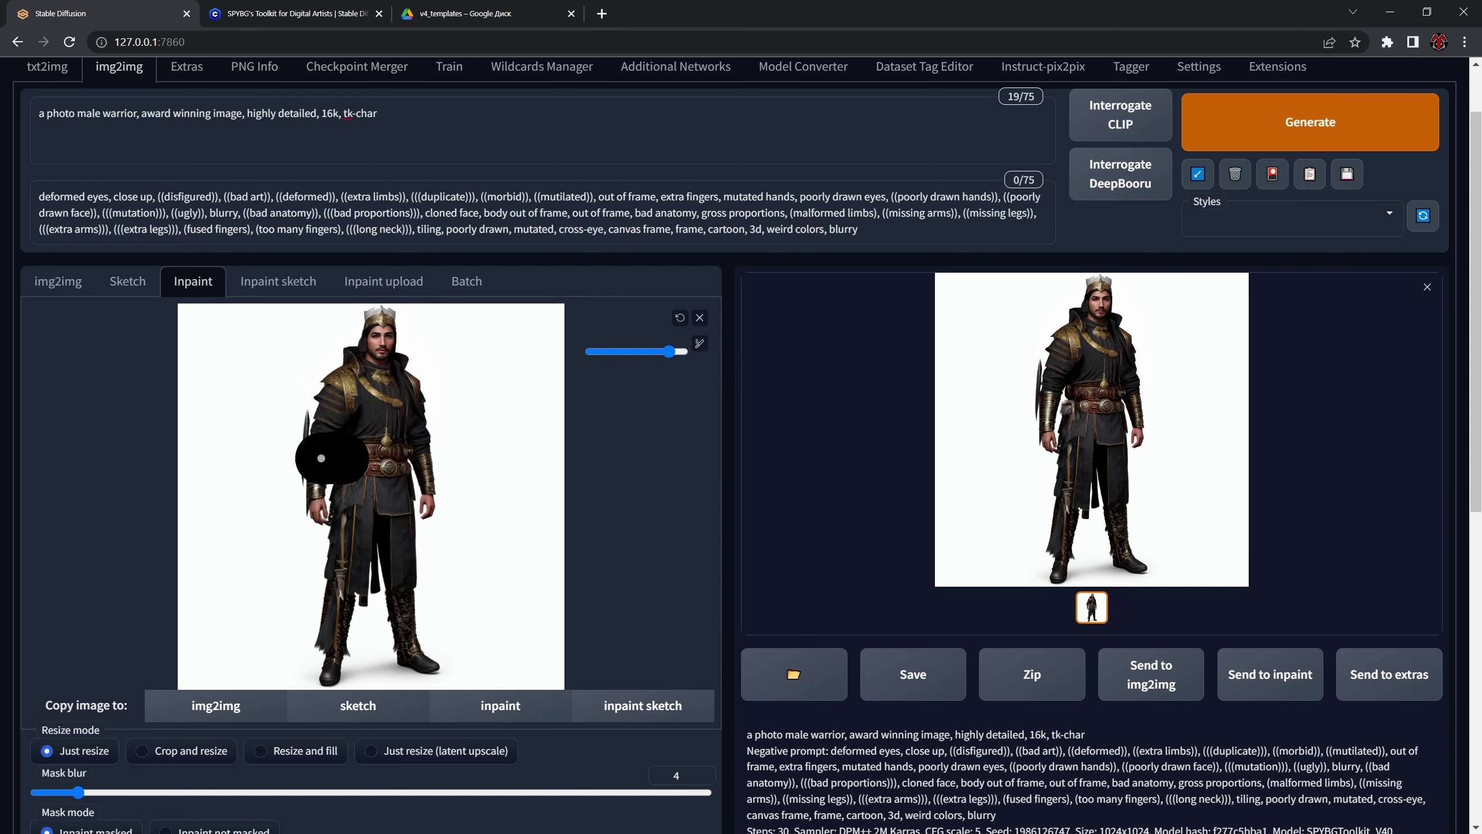
mouse_move(321, 459)
left_mouse_down()
mouse_move(427, 459)
mouse_move(430, 526)
mouse_move(317, 521)
mouse_move(316, 484)
mouse_move(378, 479)
left_mouse_up()
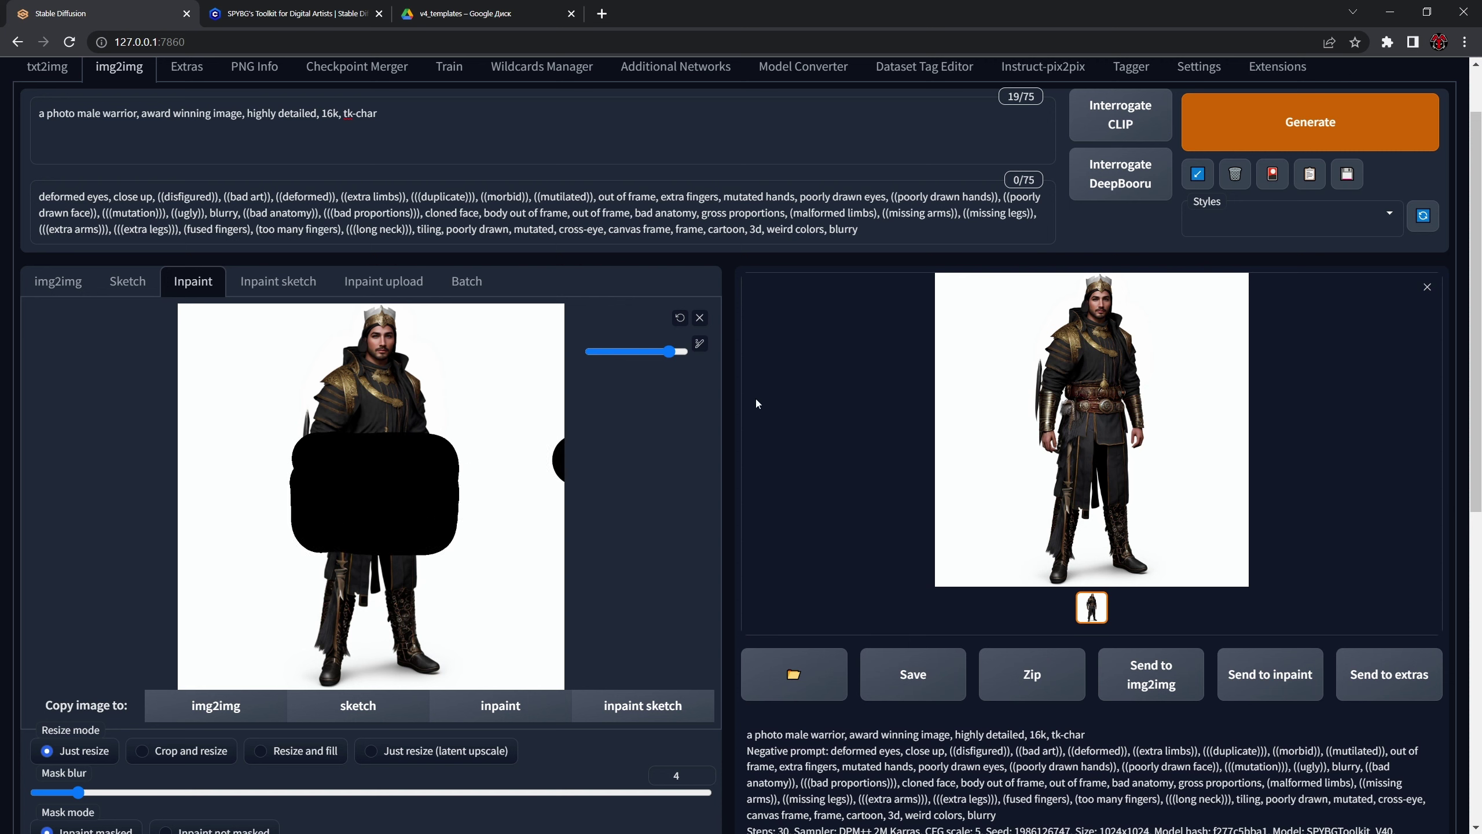
key("ctrl+Return")
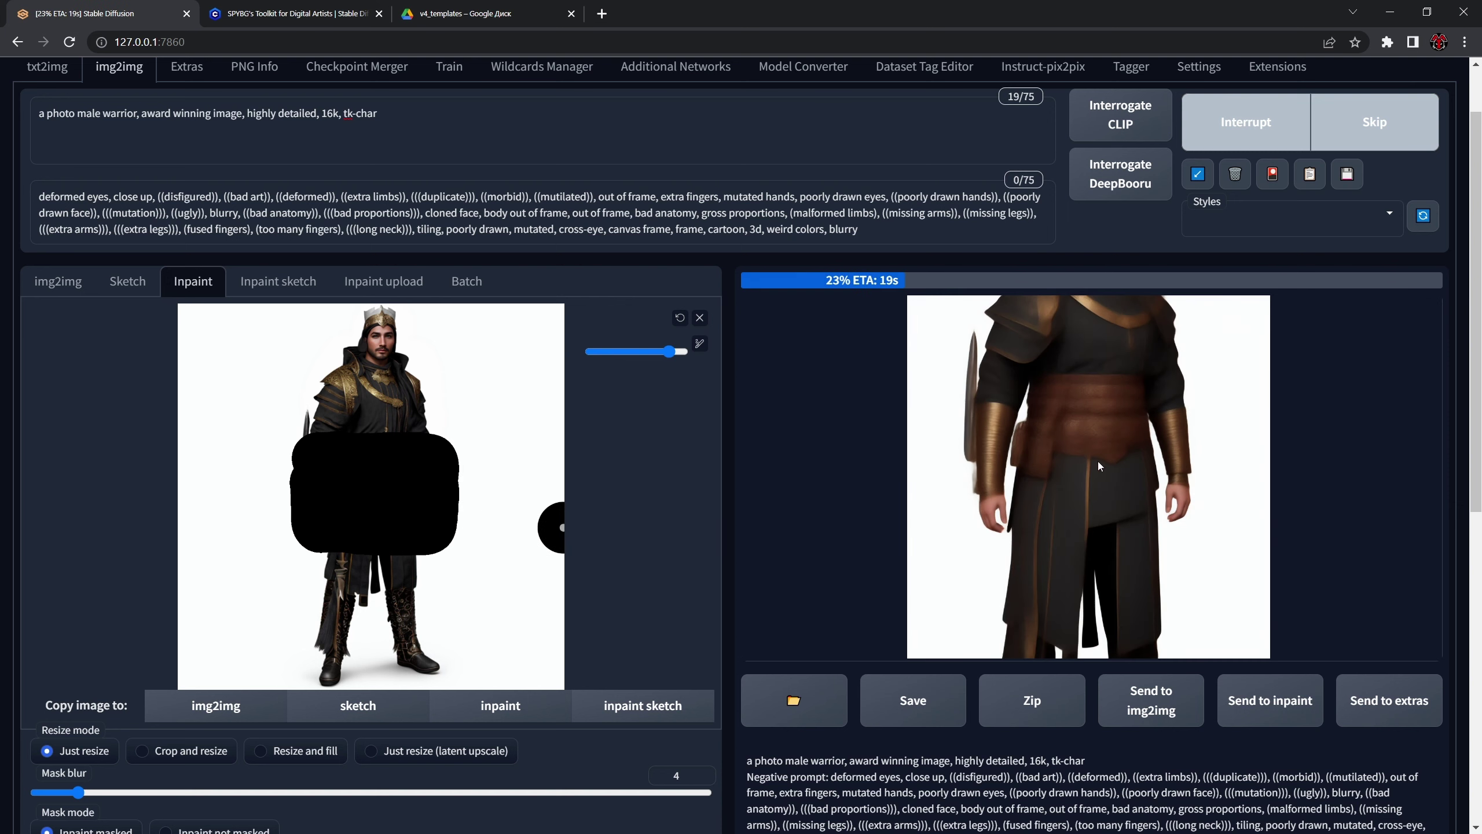
scroll(1120, 454, "up", 2)
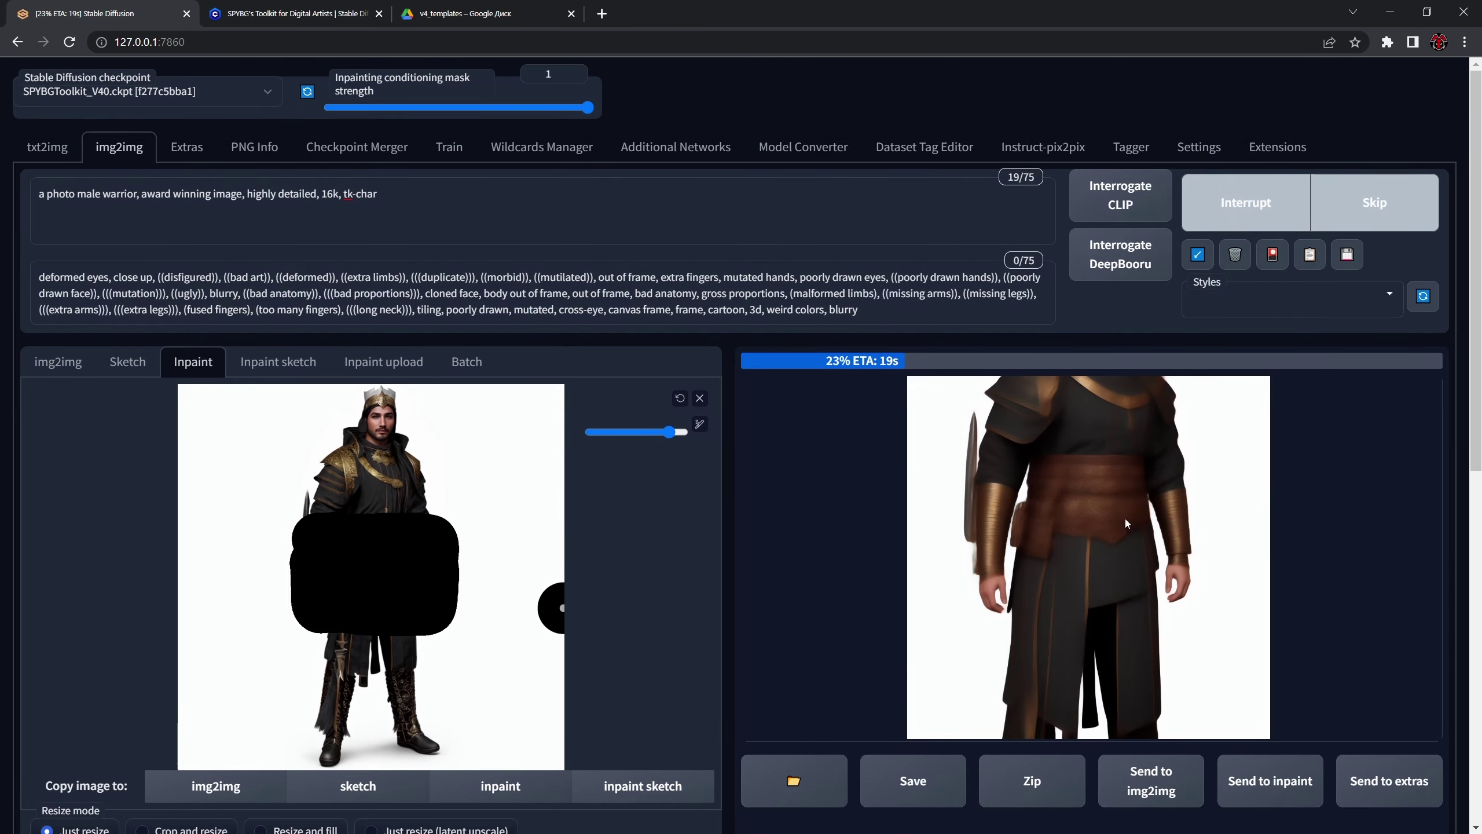
left_click(1250, 211)
Step: Set the denoising strength to 0.6 and generate the masked waist area again
scroll(490, 572, "down", 7)
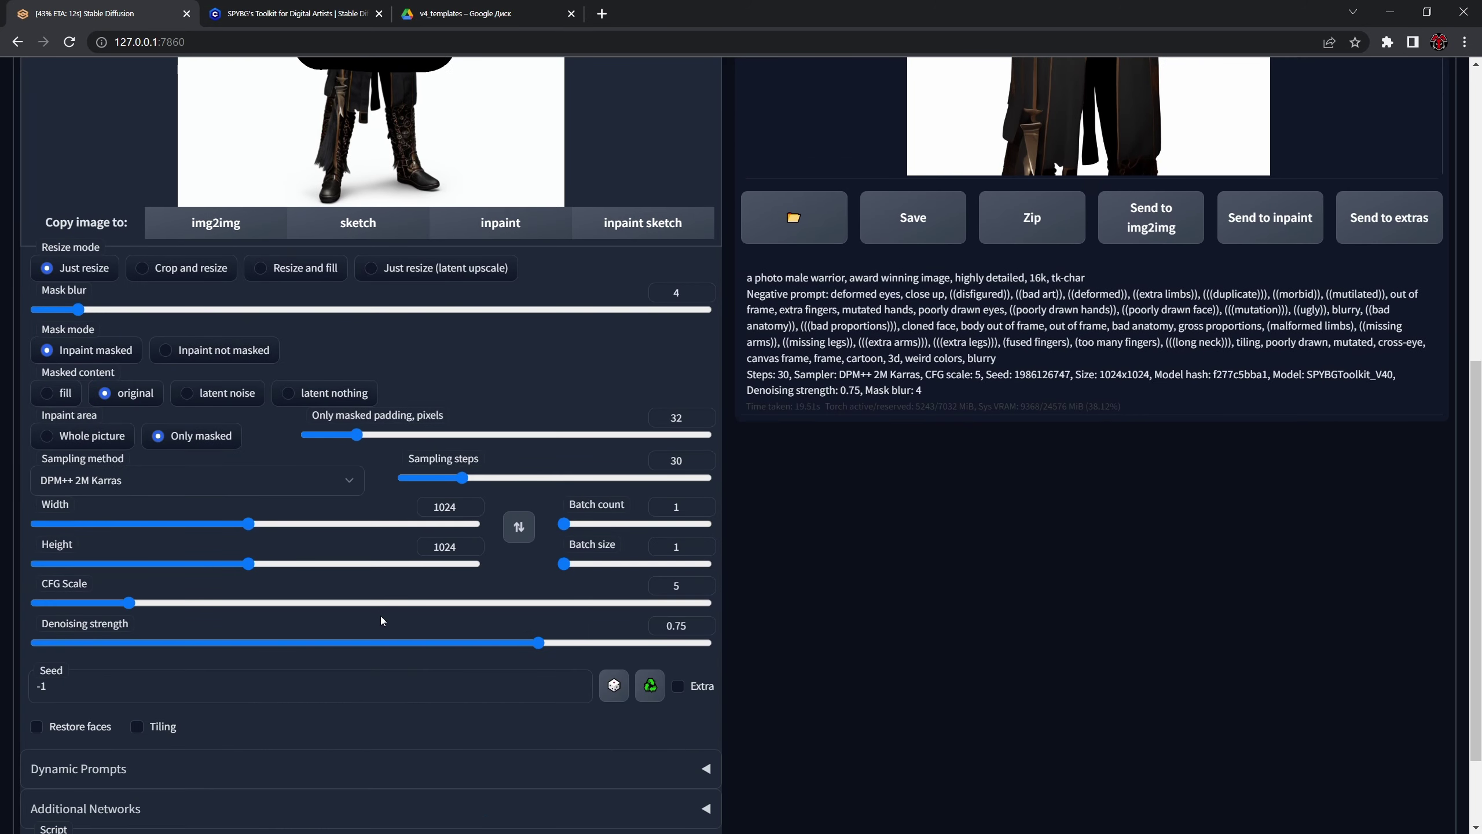
left_click_drag(538, 642, 438, 637)
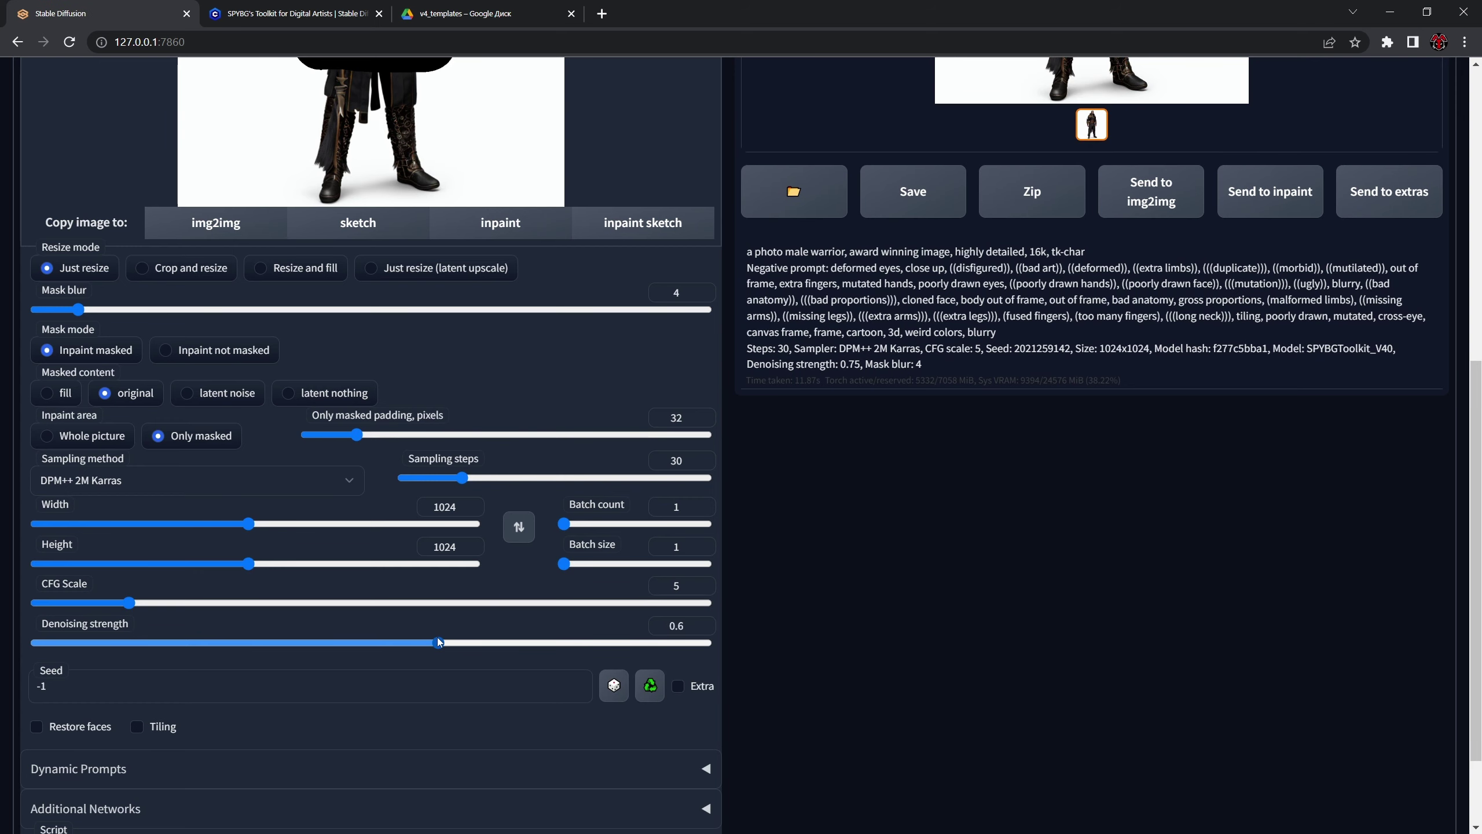
scroll(805, 584, "up", 10)
left_click(1333, 212)
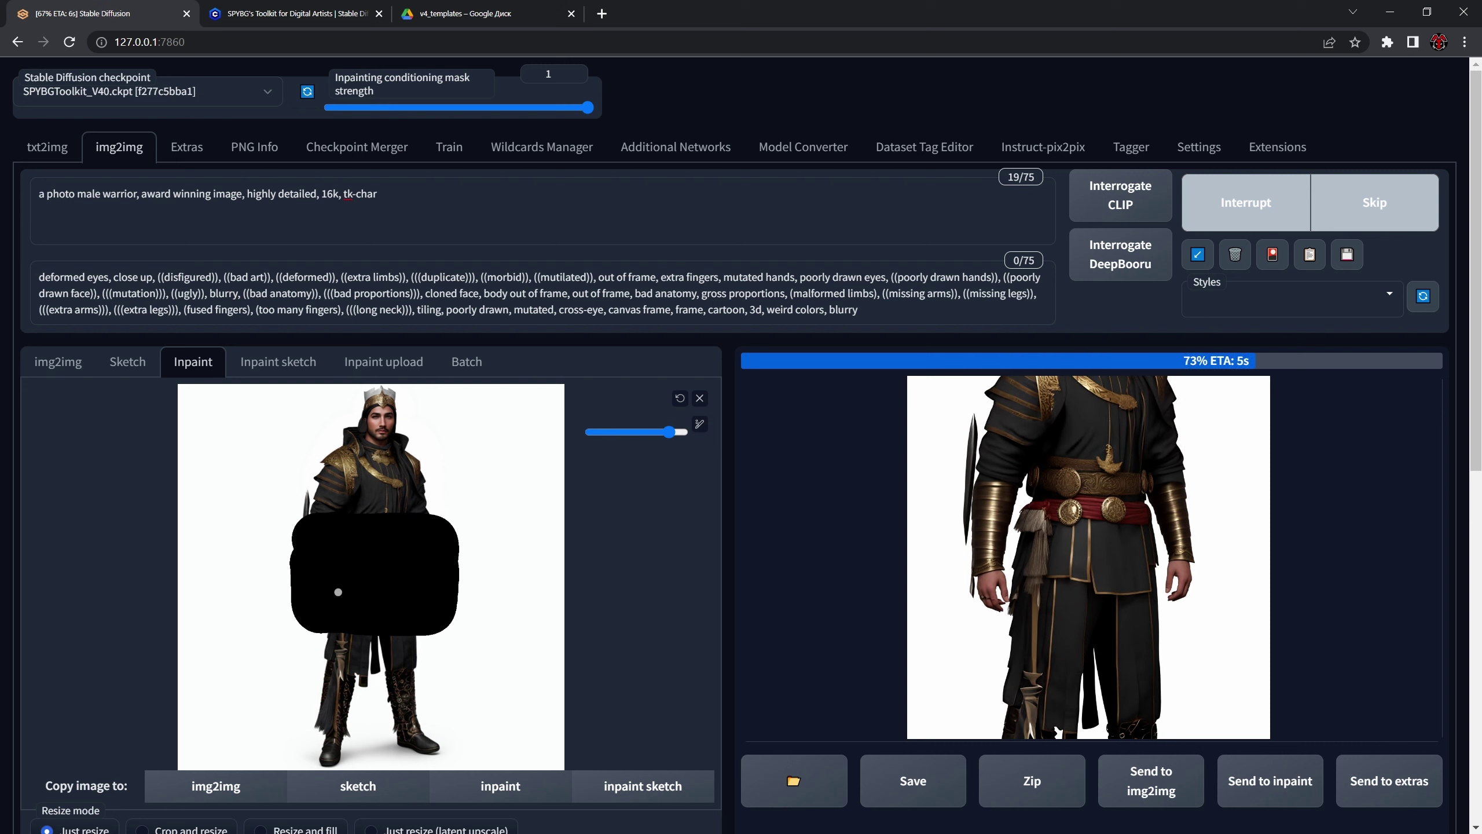
scroll(414, 568, "down", 6)
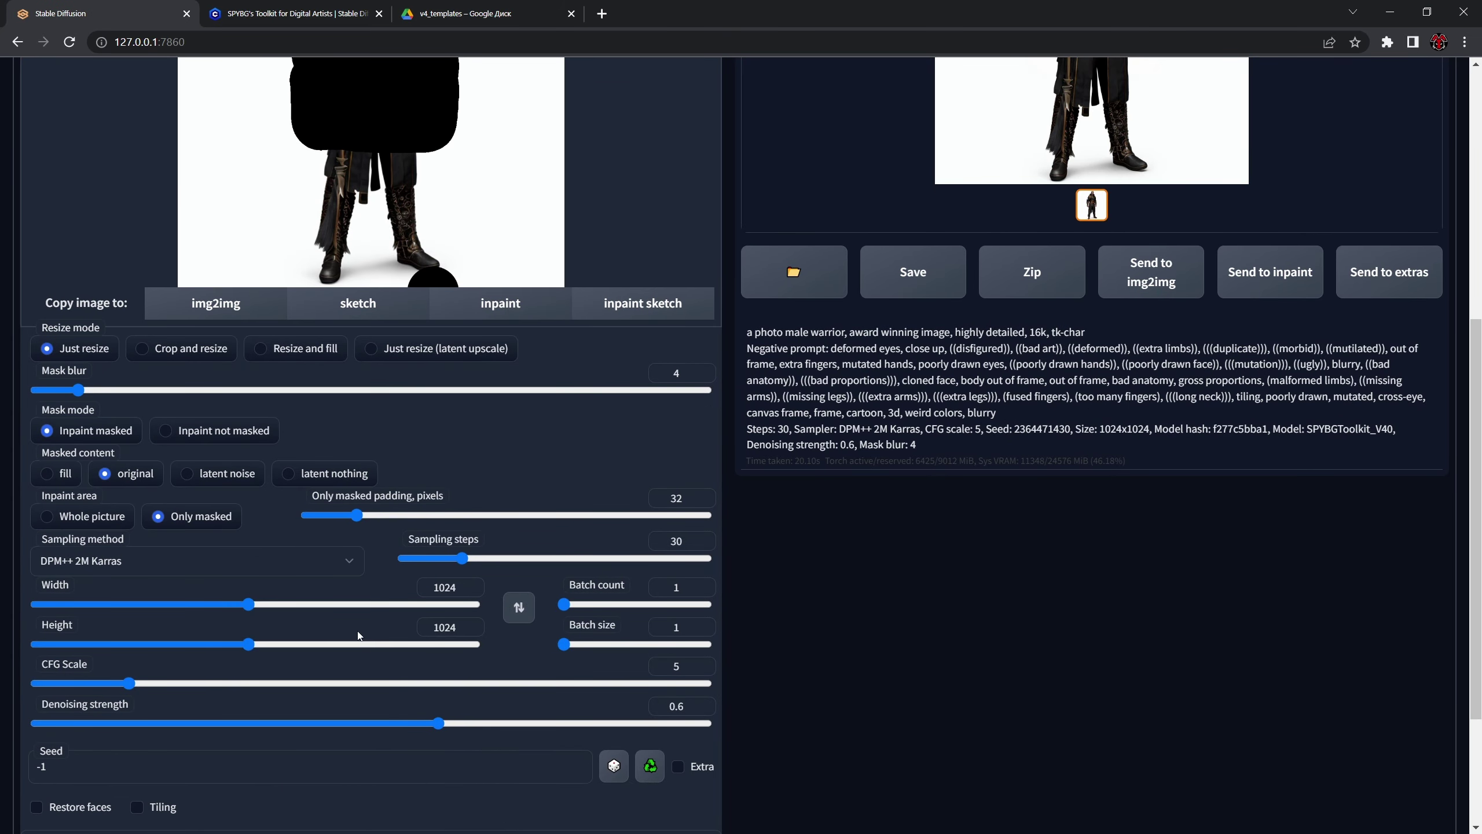
scroll(354, 609, "up", 4)
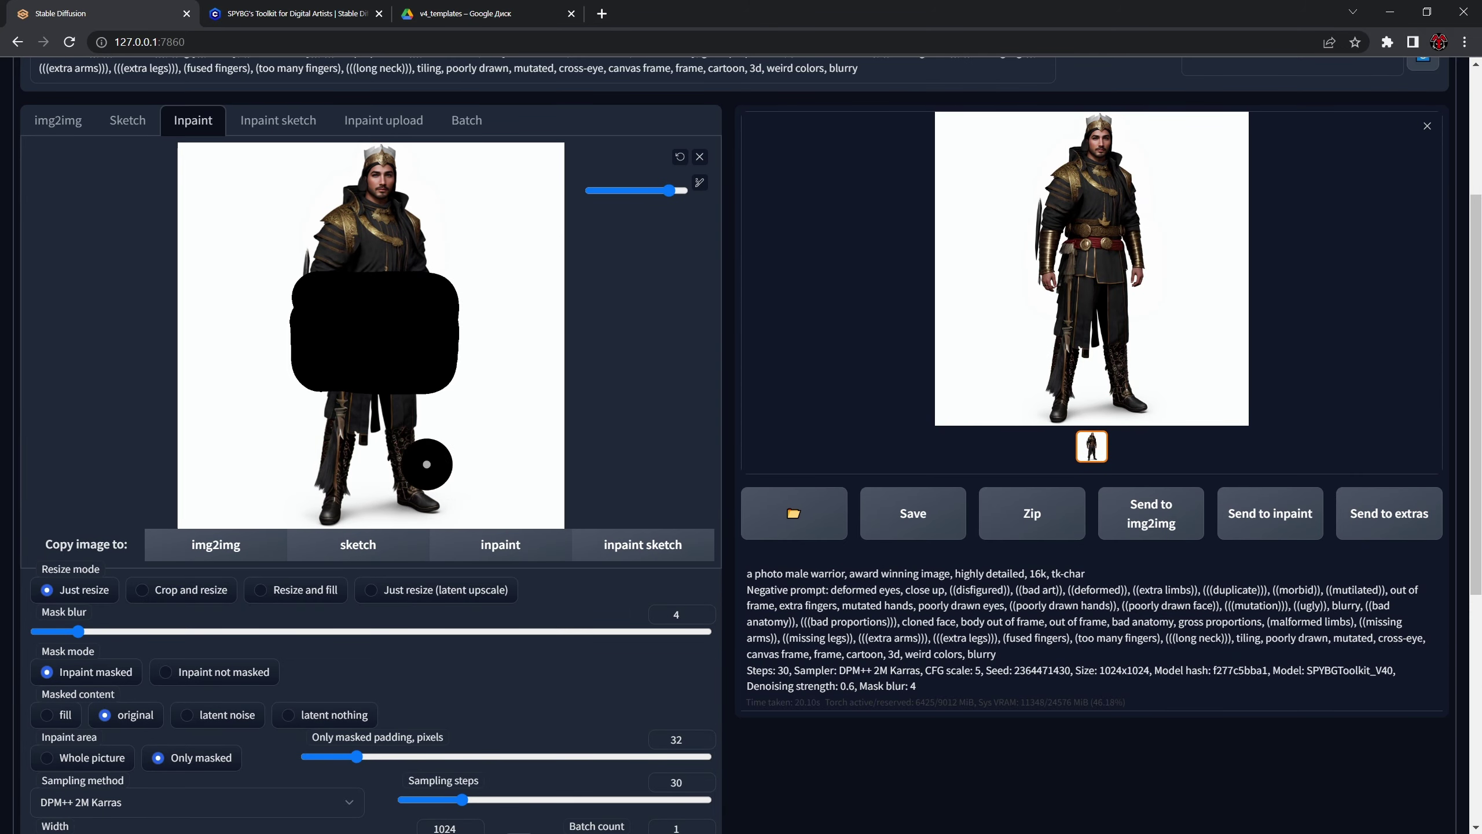
Step: Send the latest warrior result to inpaint, replace the waist mask with one over the legs and boots, and generate
scroll(385, 454, "up", 3)
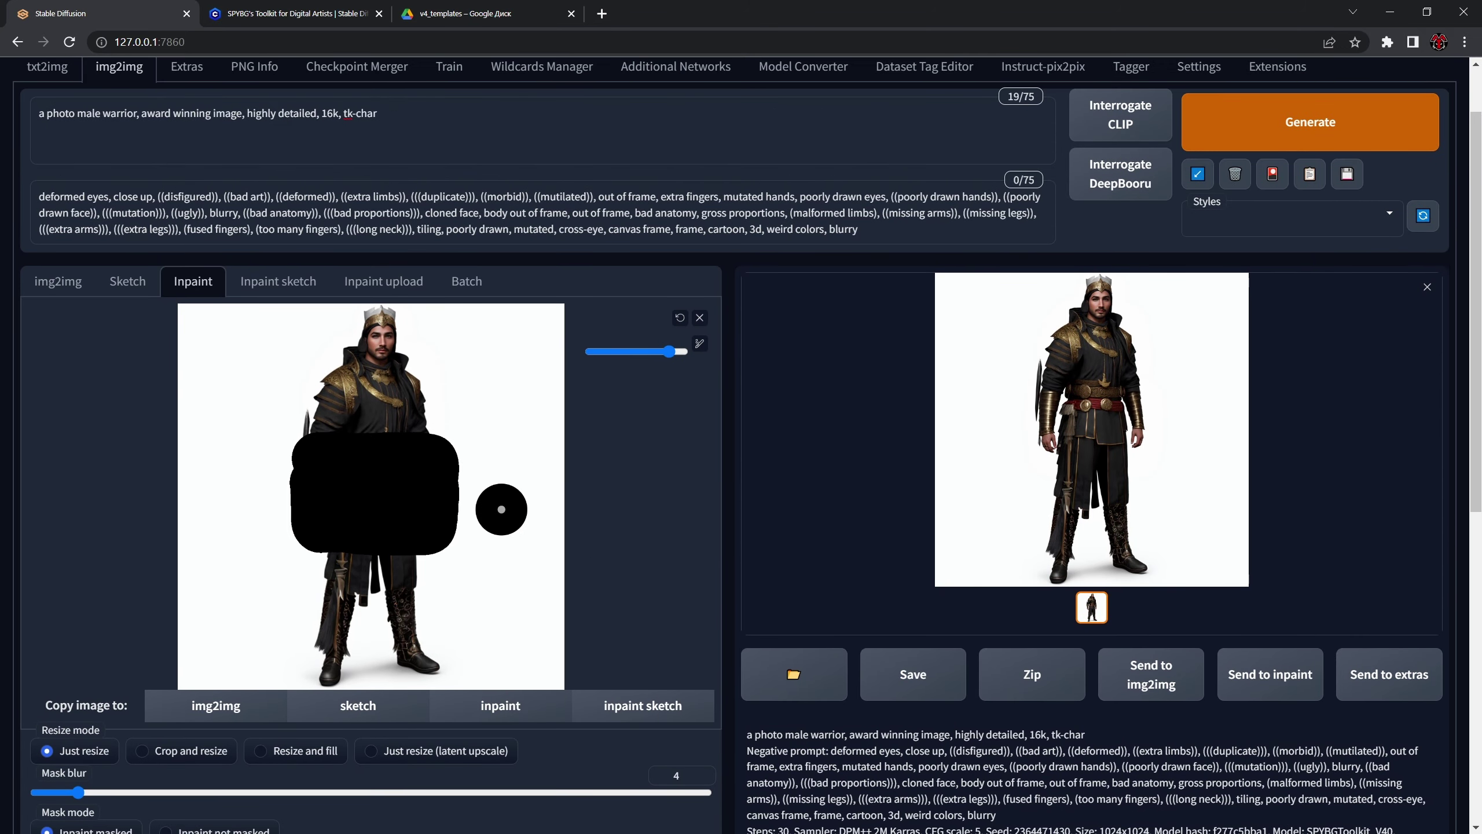
scroll(594, 519, "down", 4)
scroll(934, 555, "up", 3)
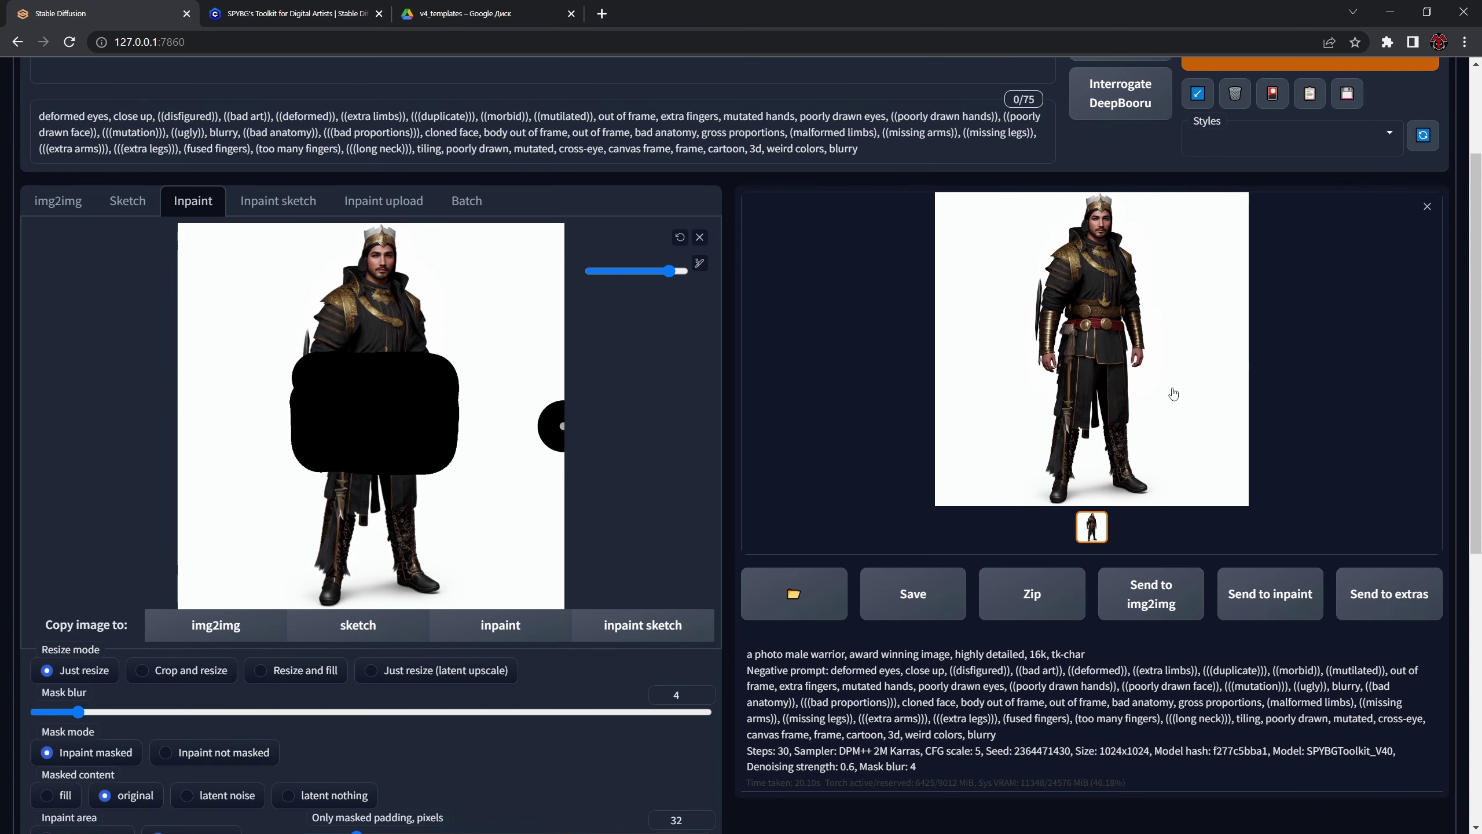
left_click(1288, 603)
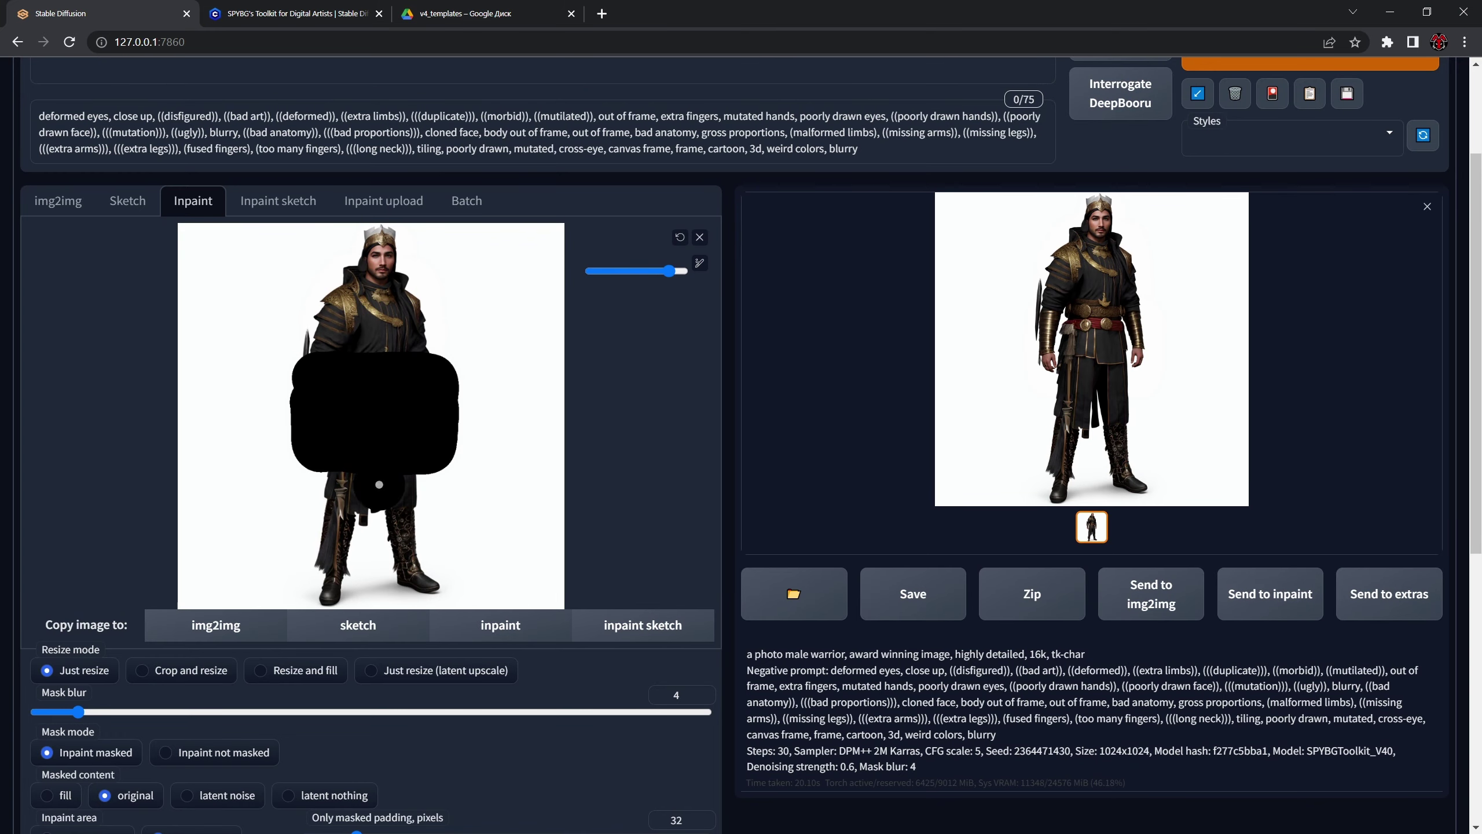
left_click(680, 237)
mouse_move(317, 467)
left_mouse_down()
mouse_move(313, 582)
mouse_move(437, 584)
mouse_move(421, 468)
mouse_move(354, 470)
mouse_move(329, 521)
mouse_move(364, 517)
mouse_move(413, 566)
left_mouse_up()
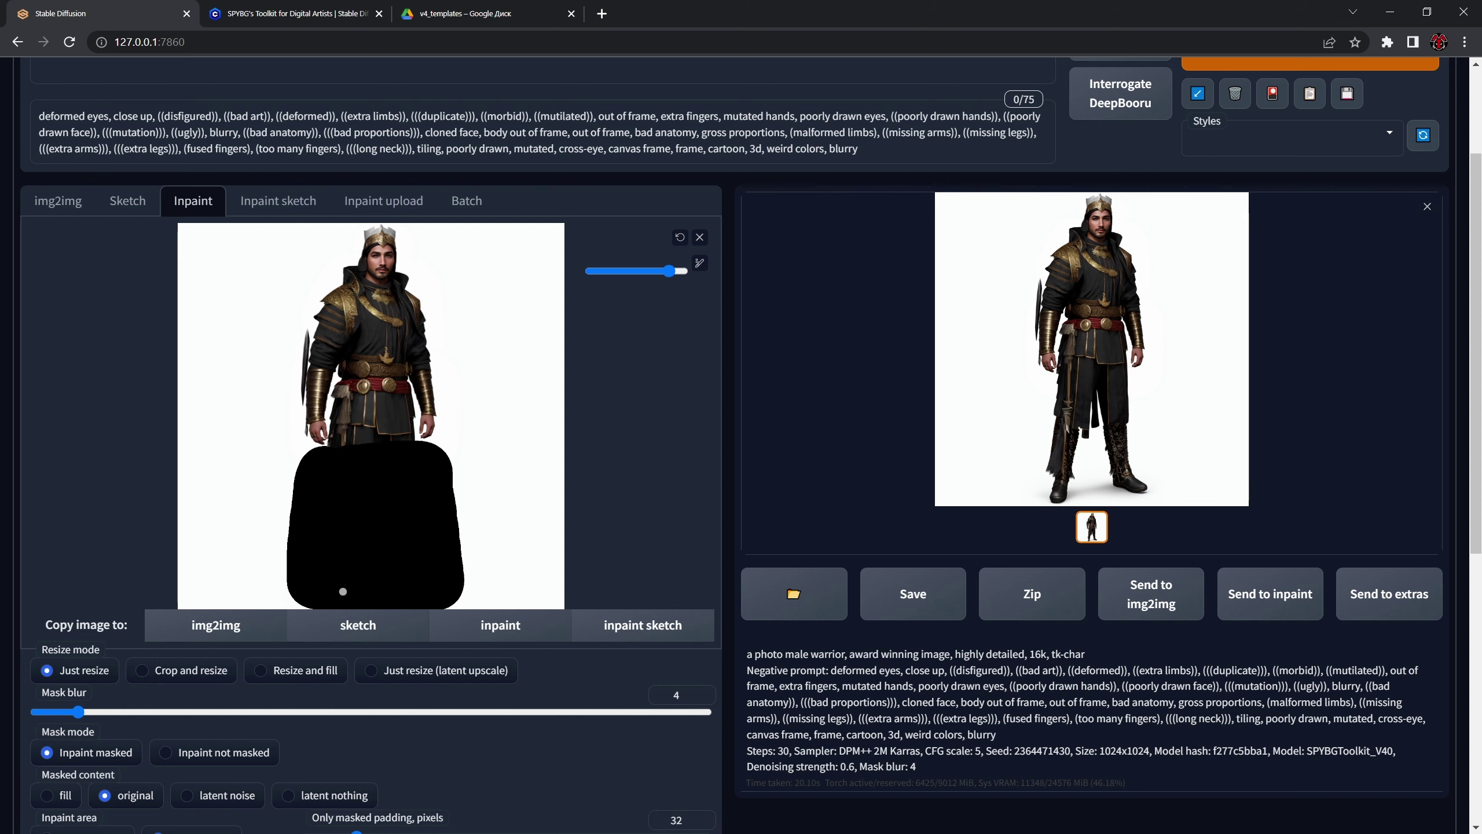
scroll(850, 476, "up", 3)
key("ctrl+Return")
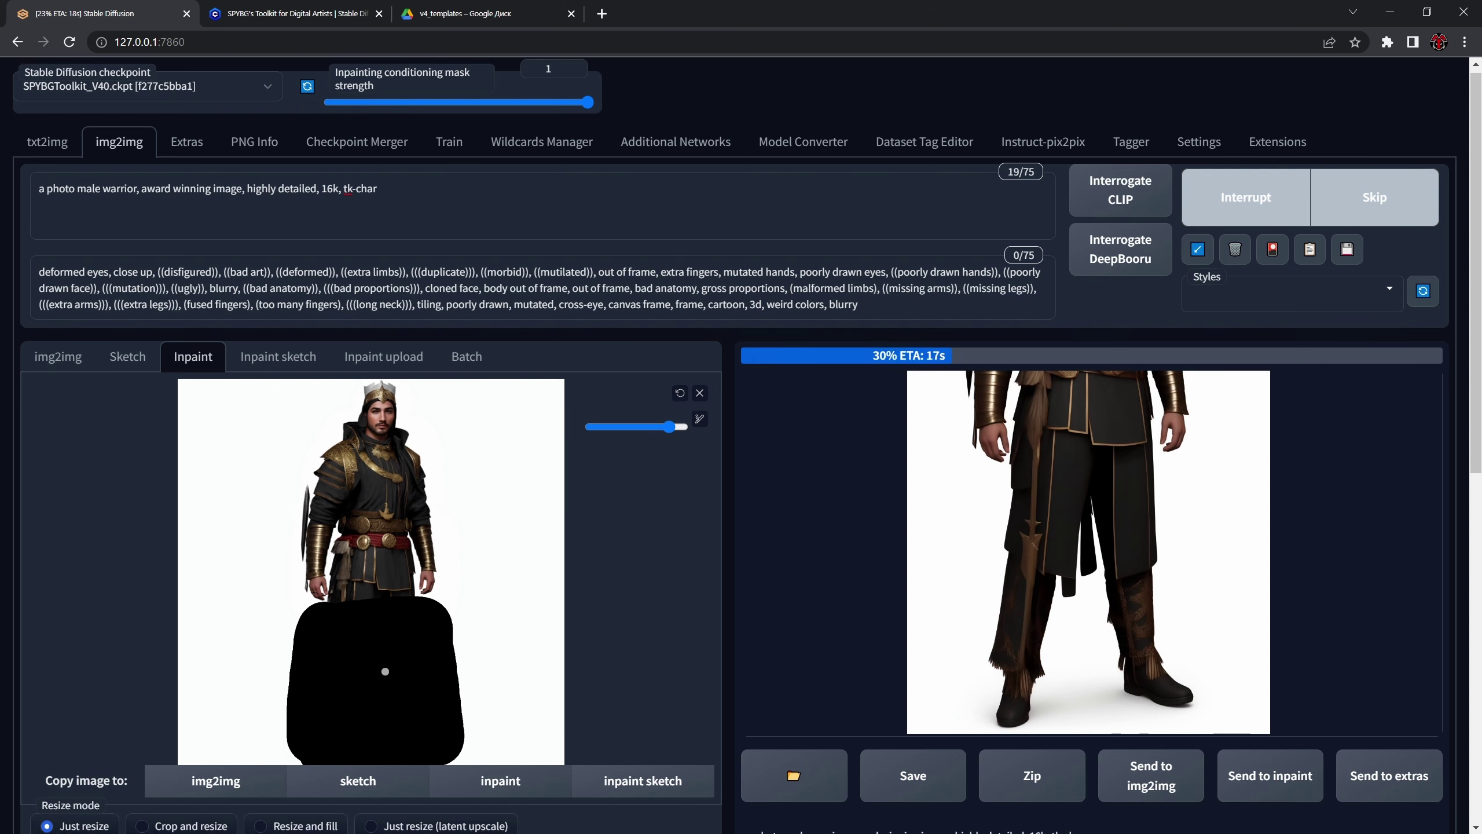
Step: Send the new result to inpaint, reduce the brush size, mask the belts at the waist and generate
scroll(350, 642, "down", 3)
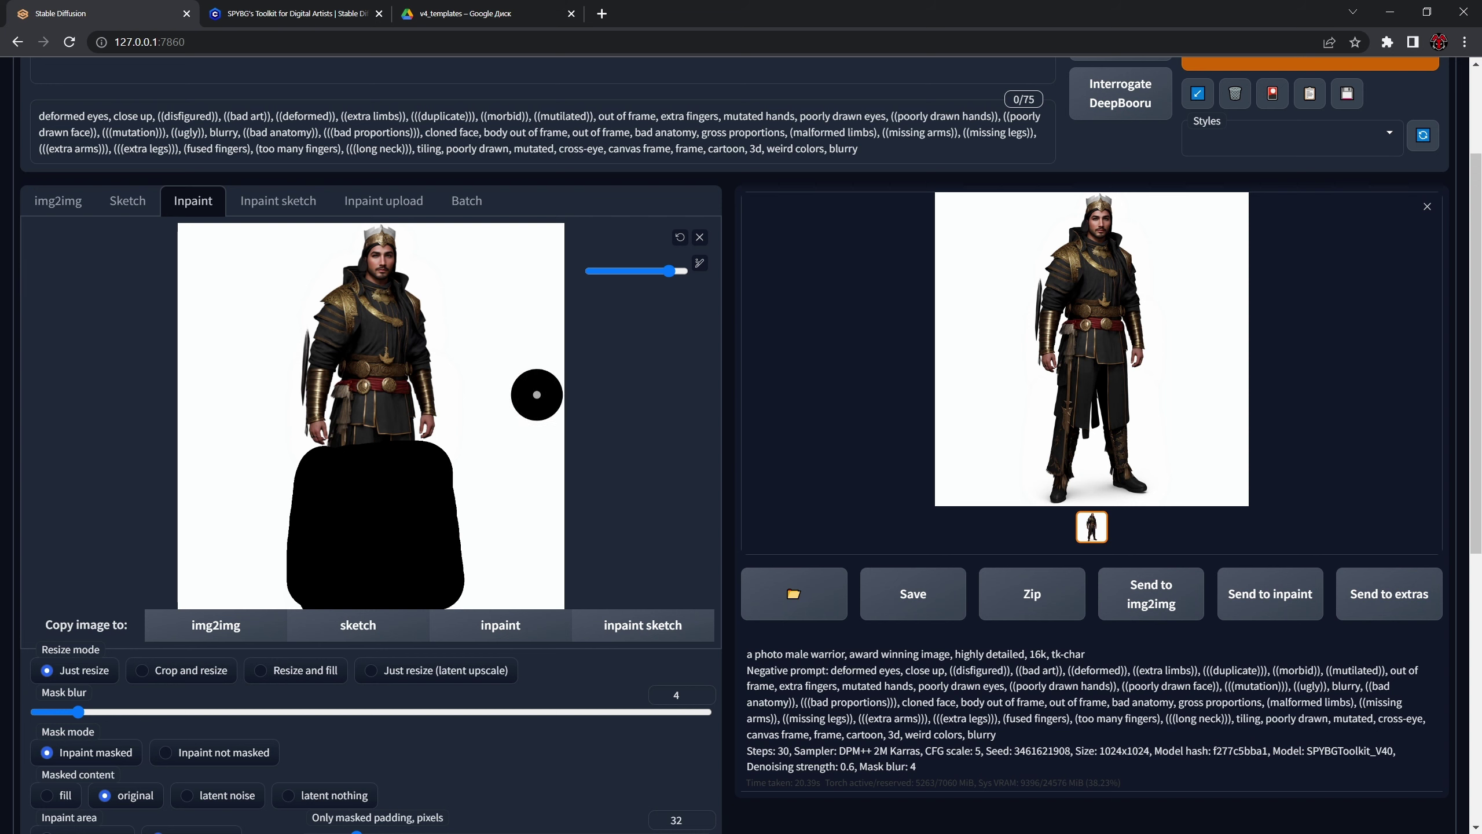
left_click(1272, 594)
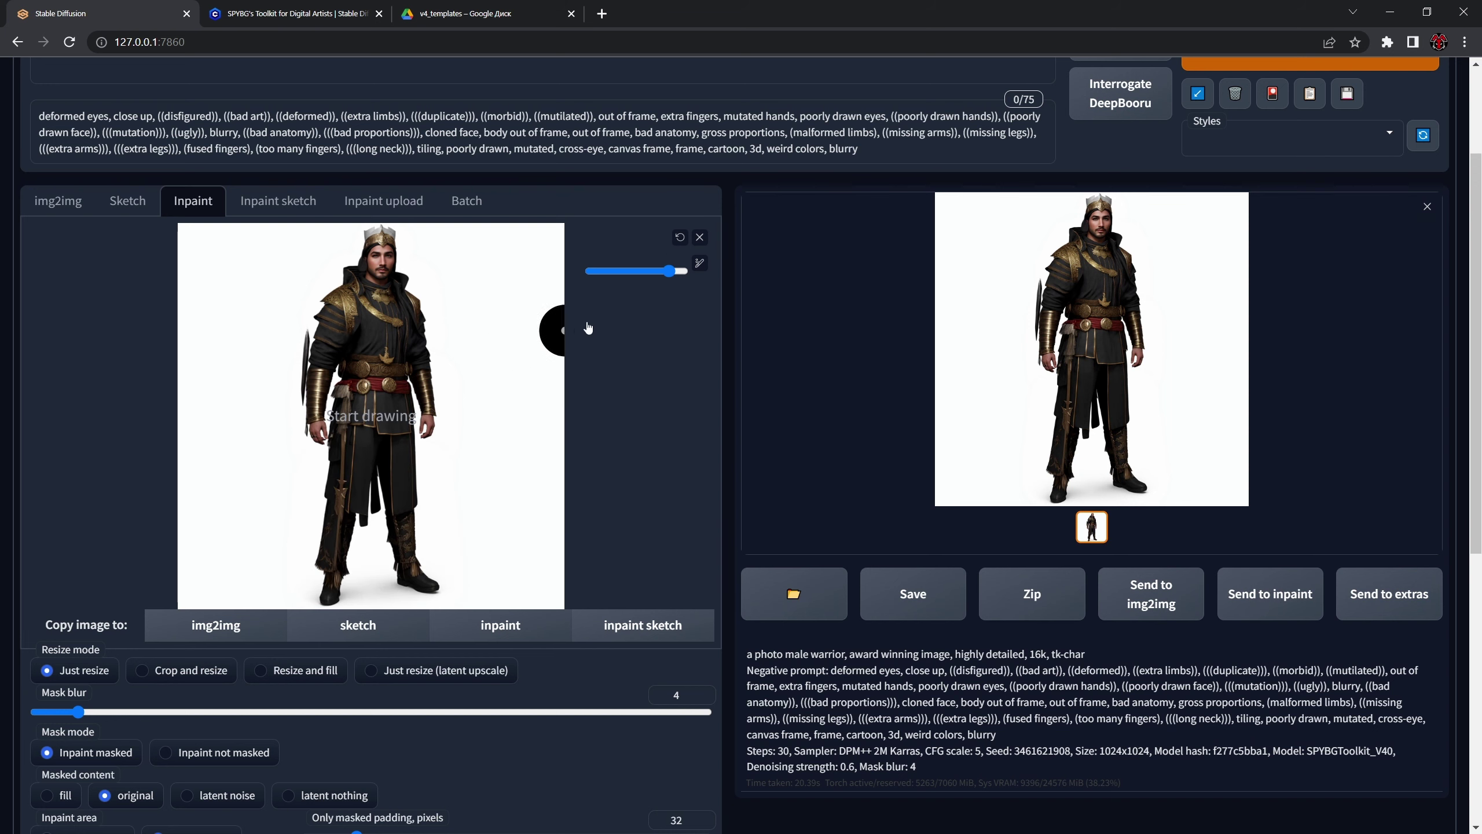
left_click_drag(675, 272, 623, 277)
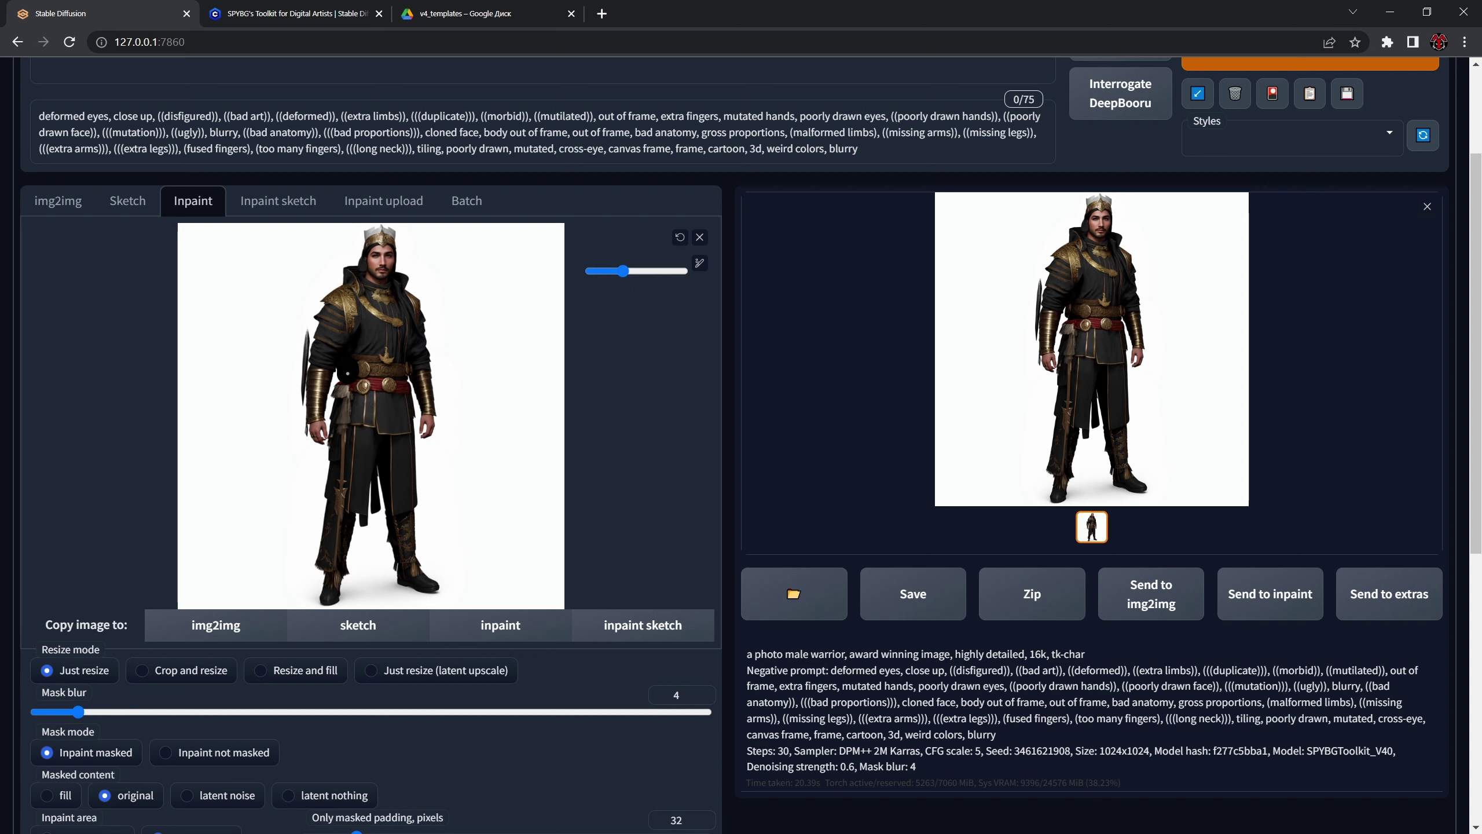
left_click_drag(396, 389, 393, 367)
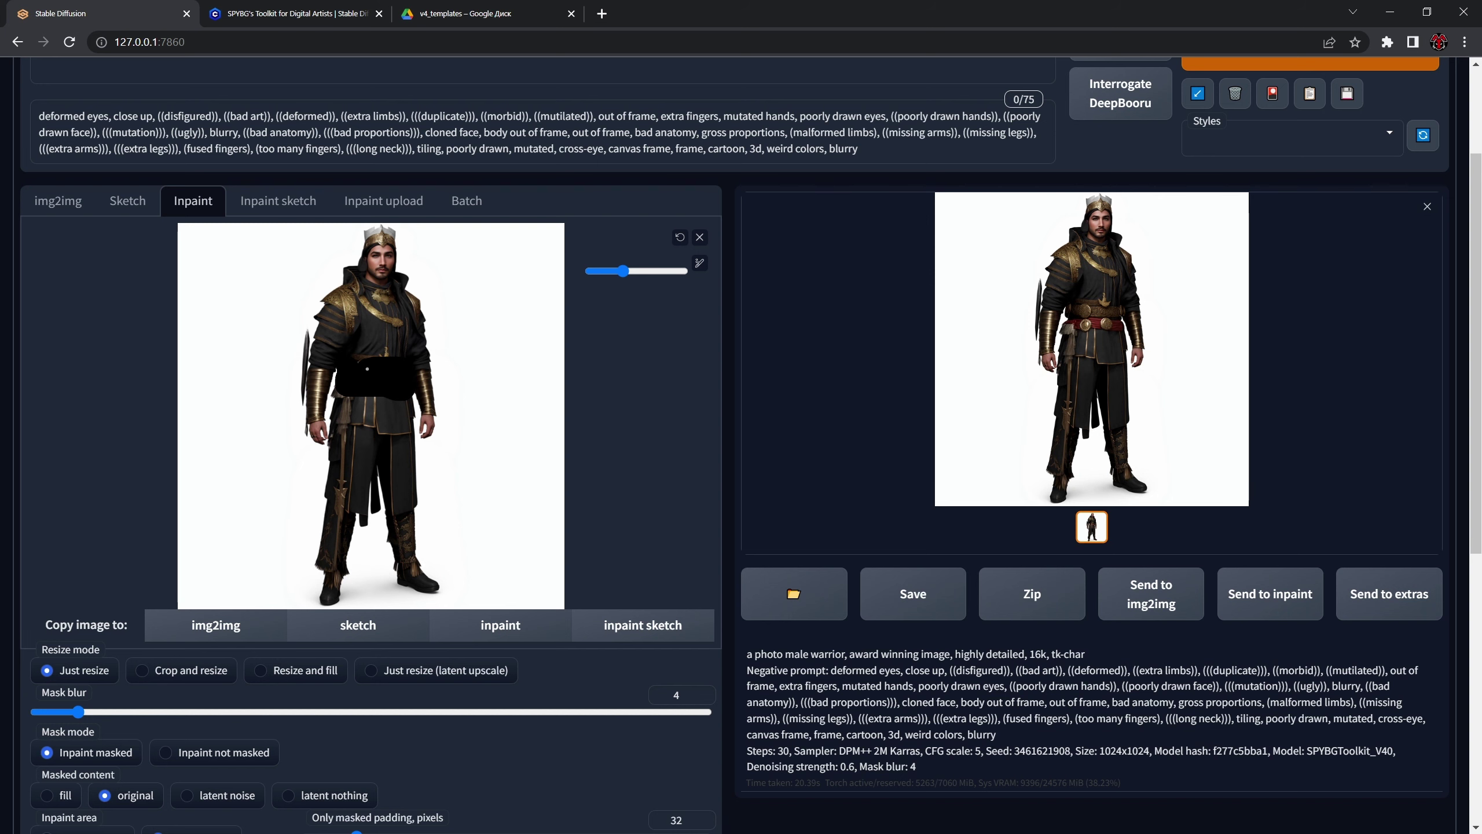
scroll(409, 467, "up", 3)
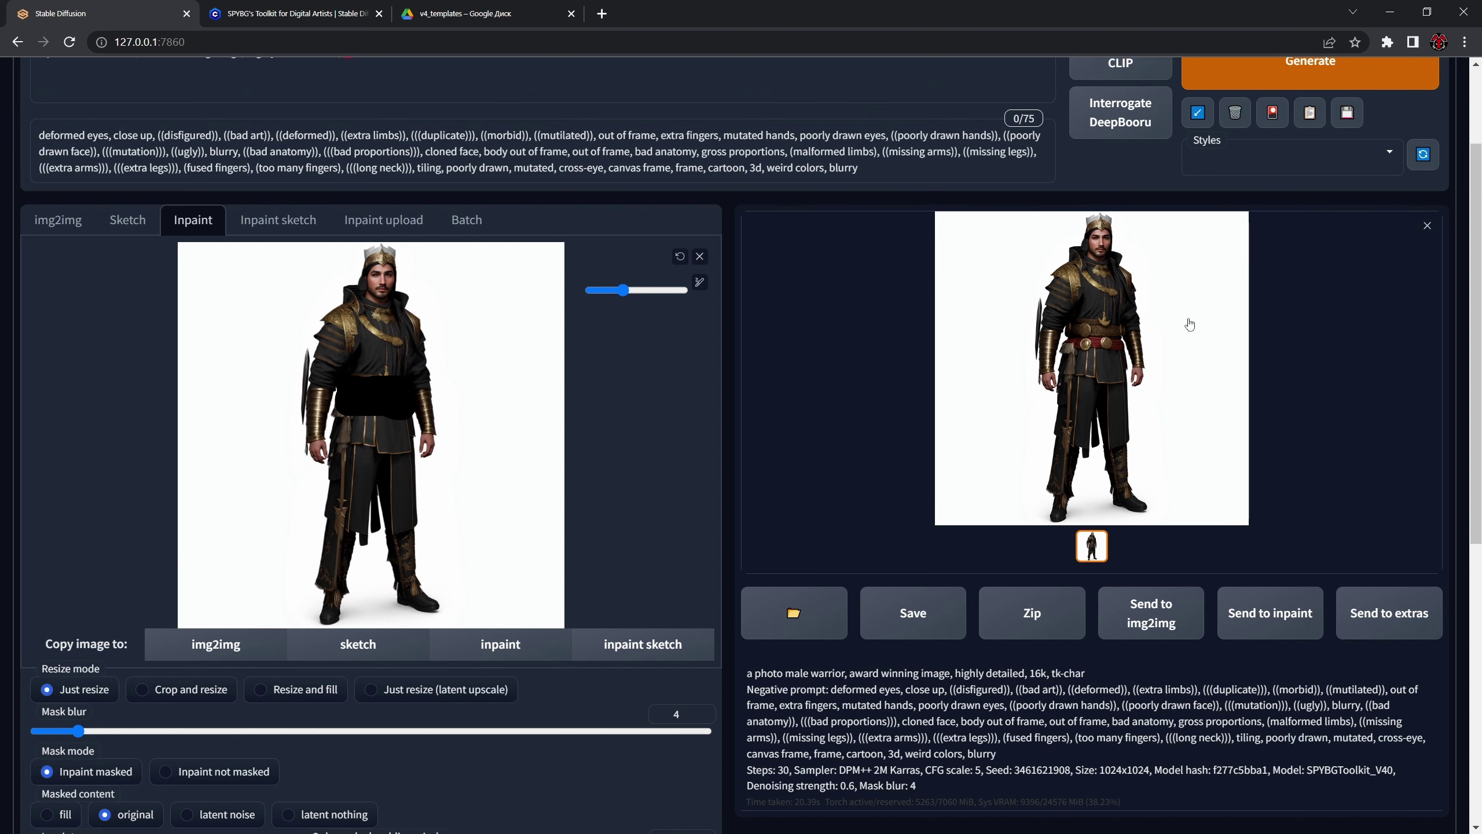
key("ctrl+Return")
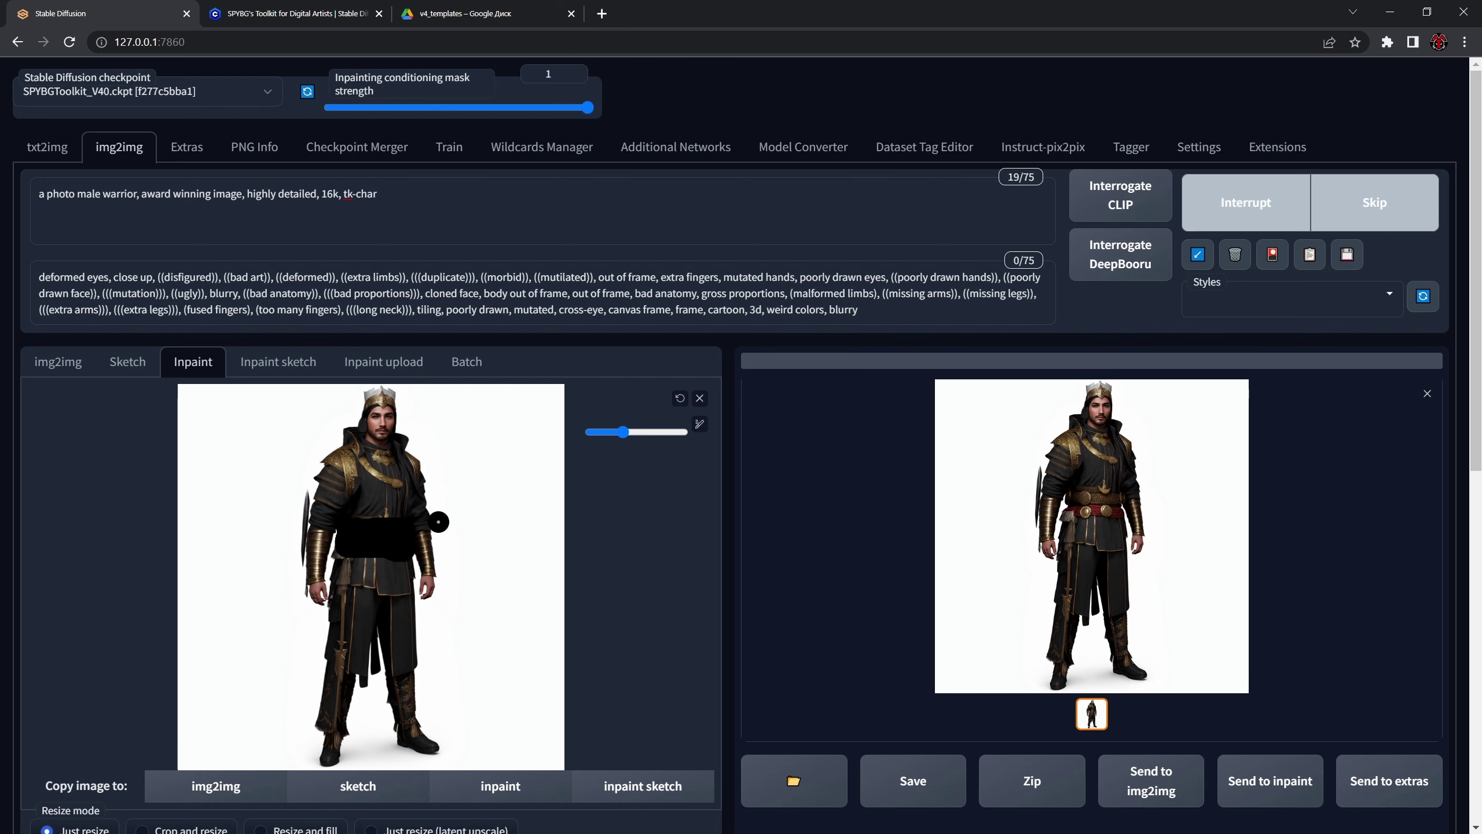
Step: Send the warrior with the new belt to inpaint, mask the face and generate it again
scroll(583, 555, "down", 3)
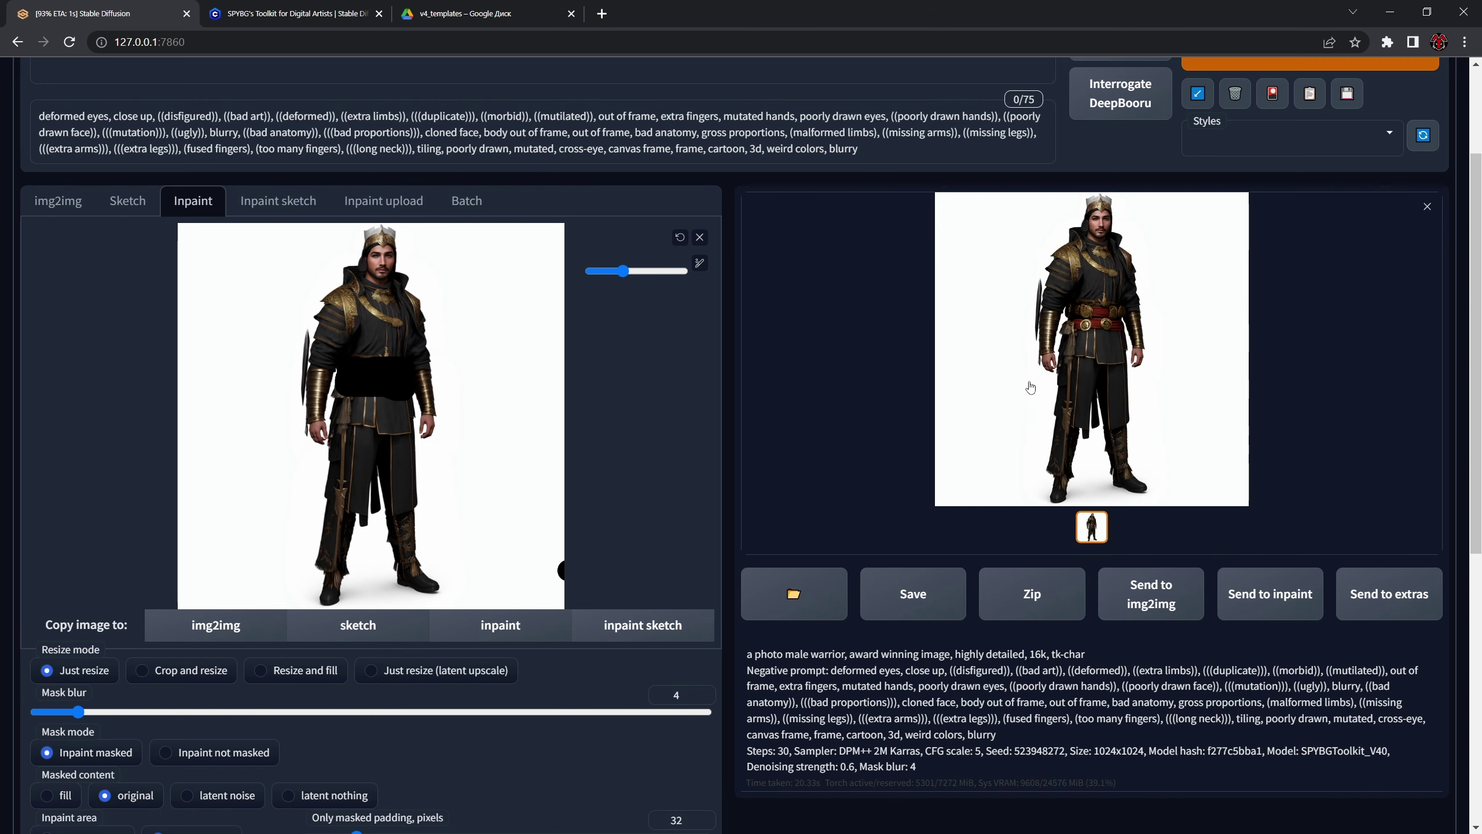
left_click(1263, 593)
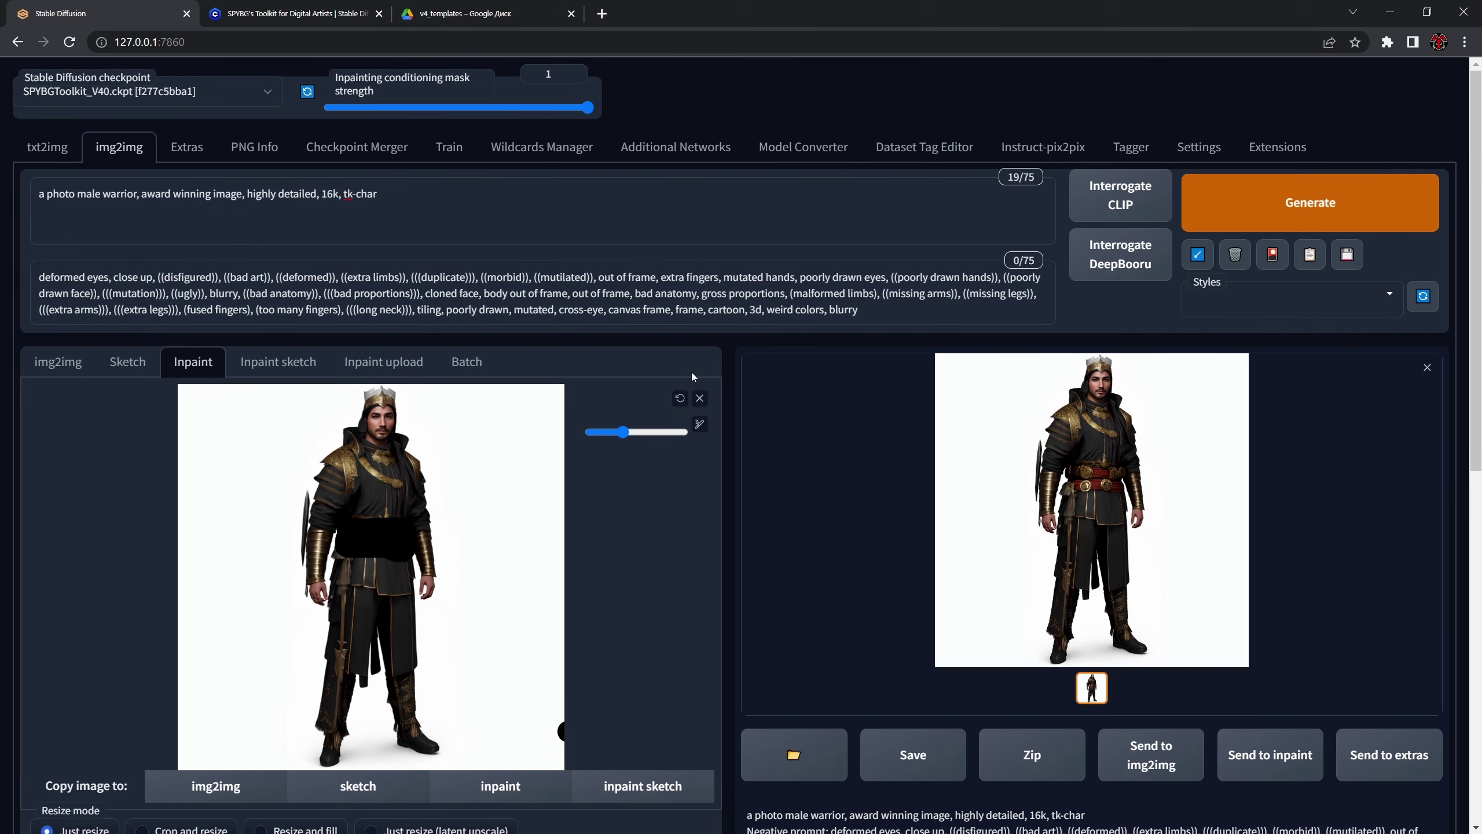
left_click_drag(375, 418, 378, 422)
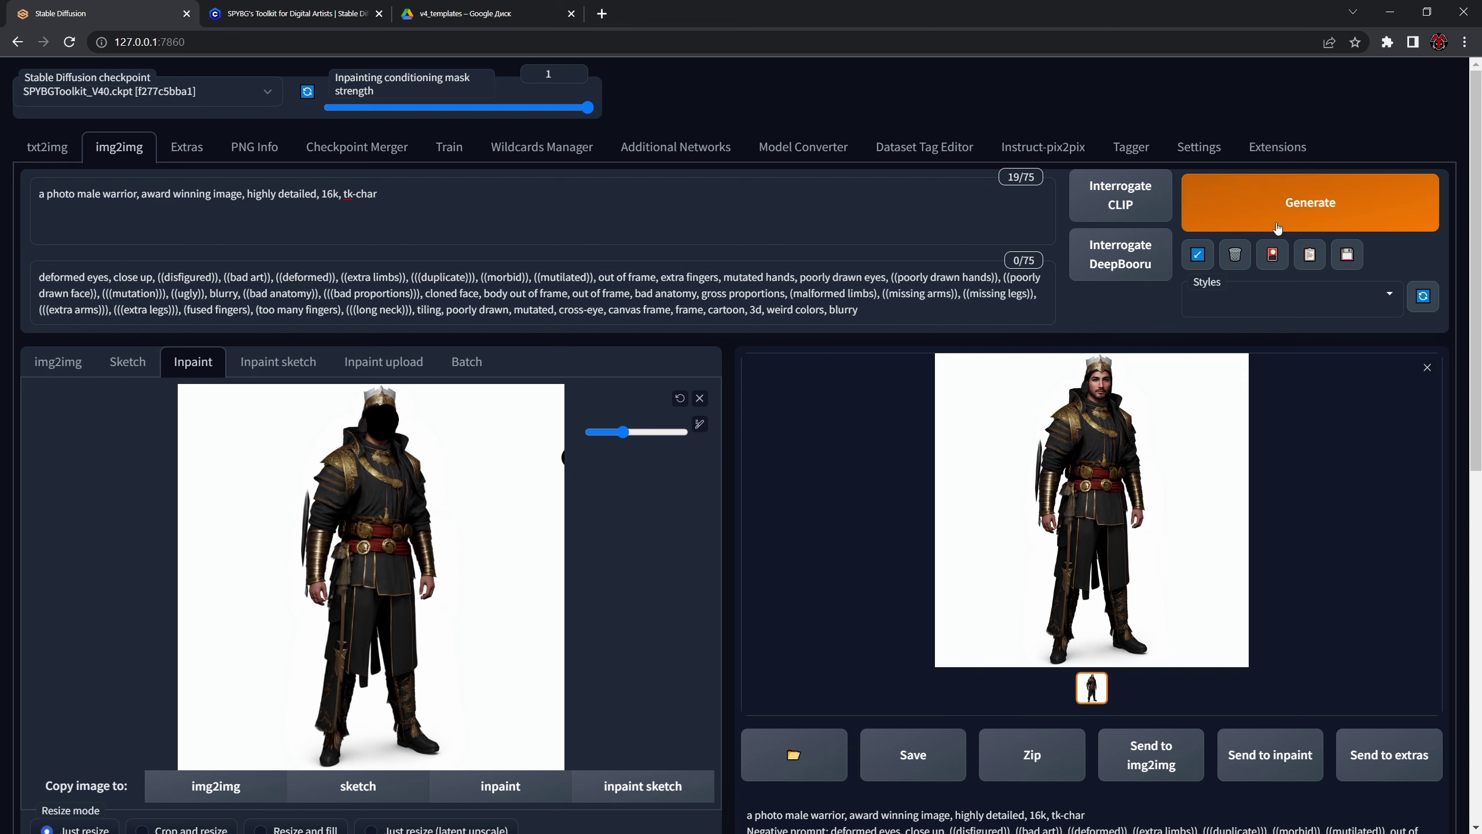
scroll(518, 637, "down", 7)
scroll(1087, 440, "up", 7)
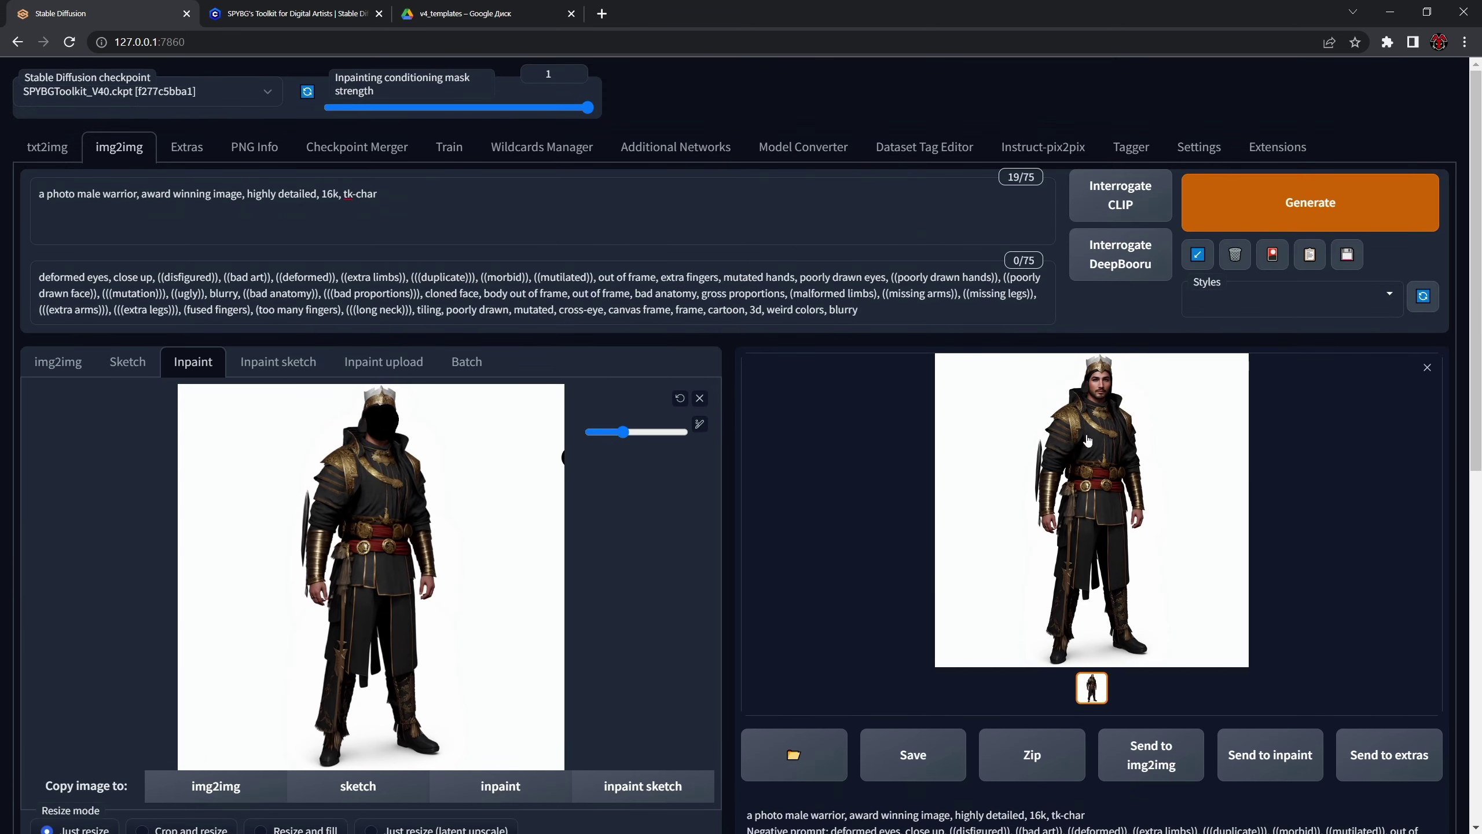
left_click(1310, 202)
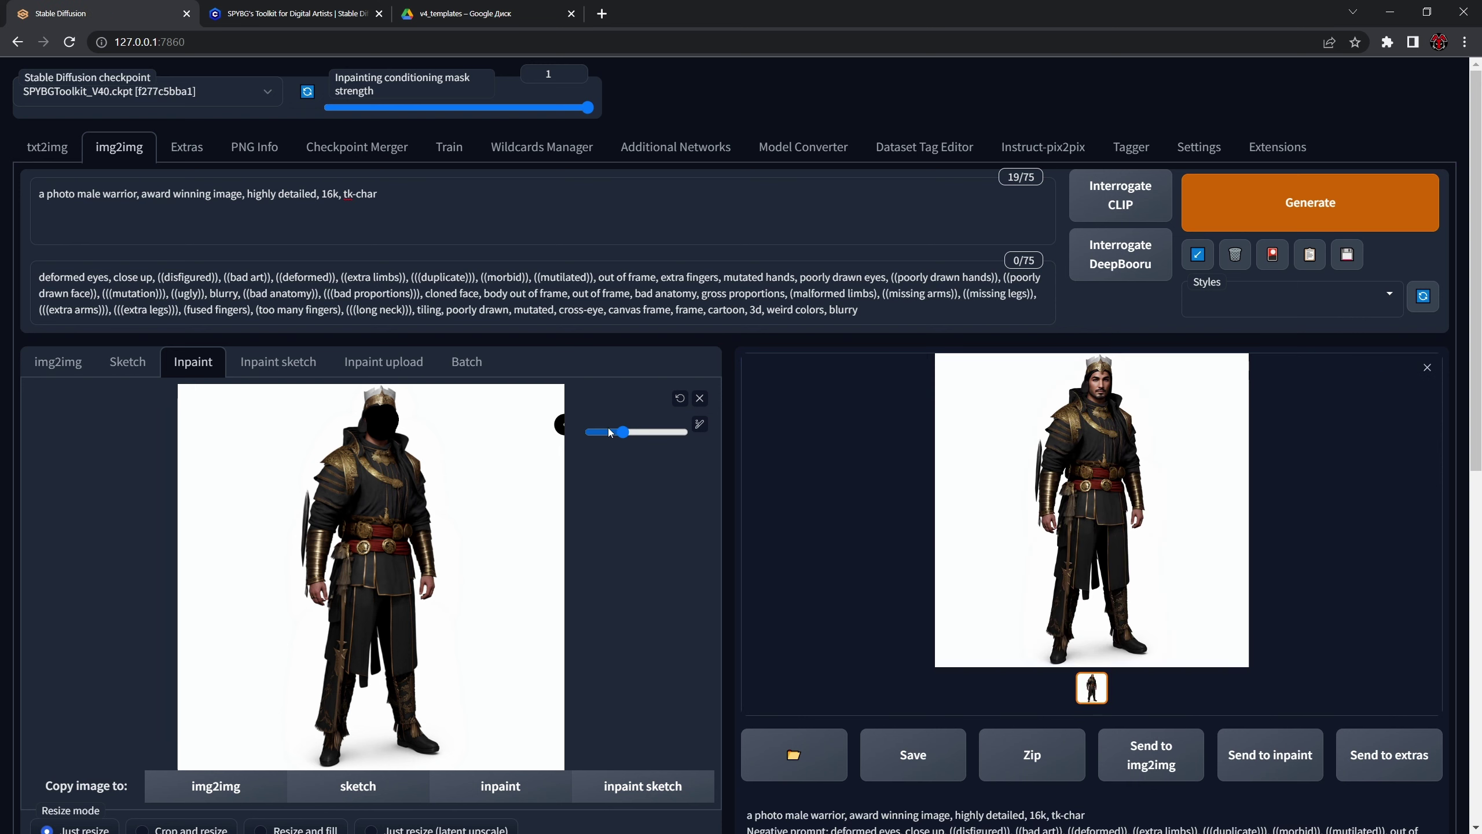
Step: Send the warrior with the new face to inpaint, clear the face mask, mask the crown and generate
left_click(1236, 754)
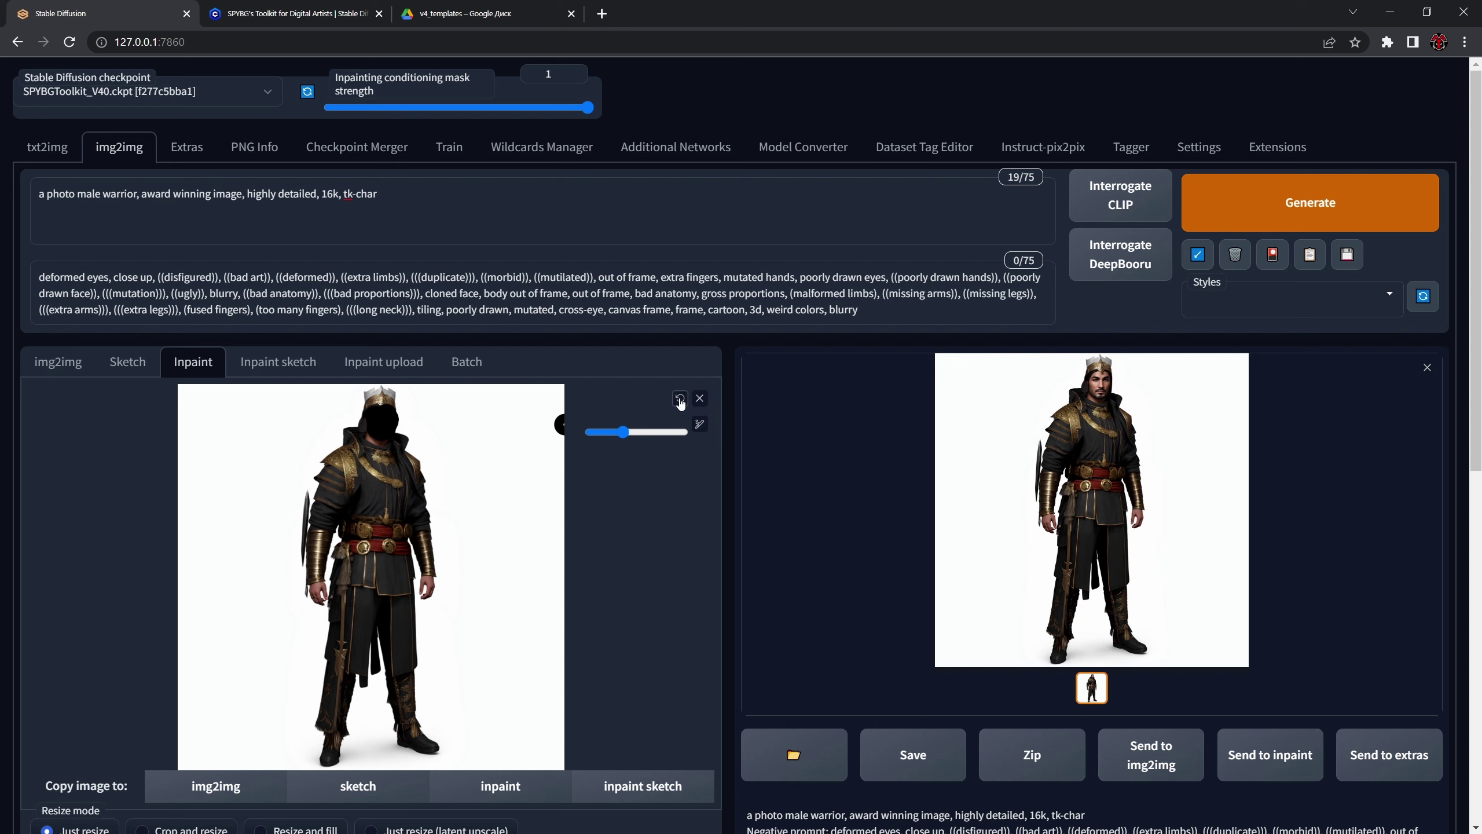
left_click(681, 400)
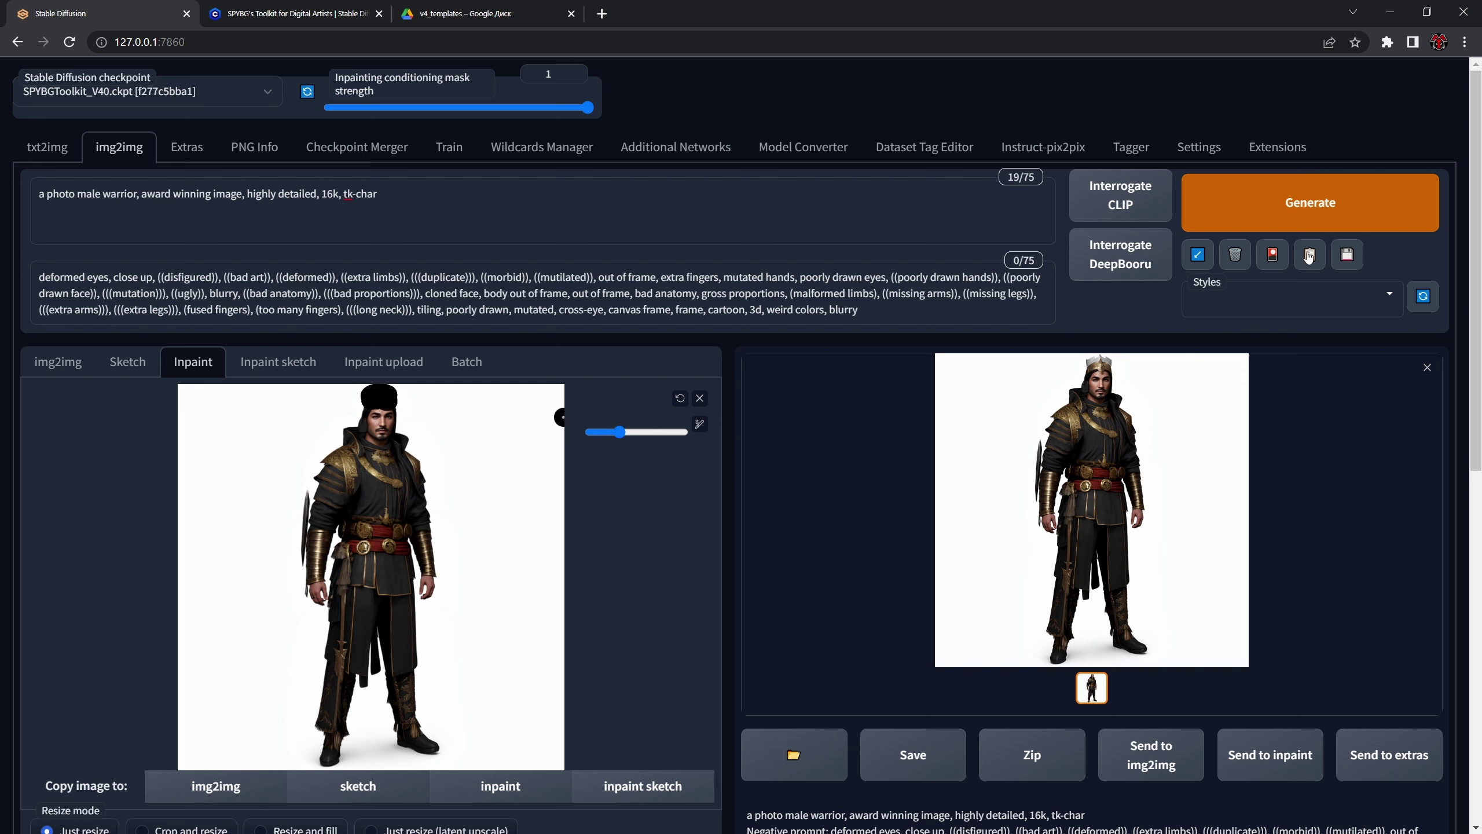
left_click(1310, 202)
Step: Examine the warrior with the regenerated crown in the enlarged image view
scroll(378, 399, "down", 4)
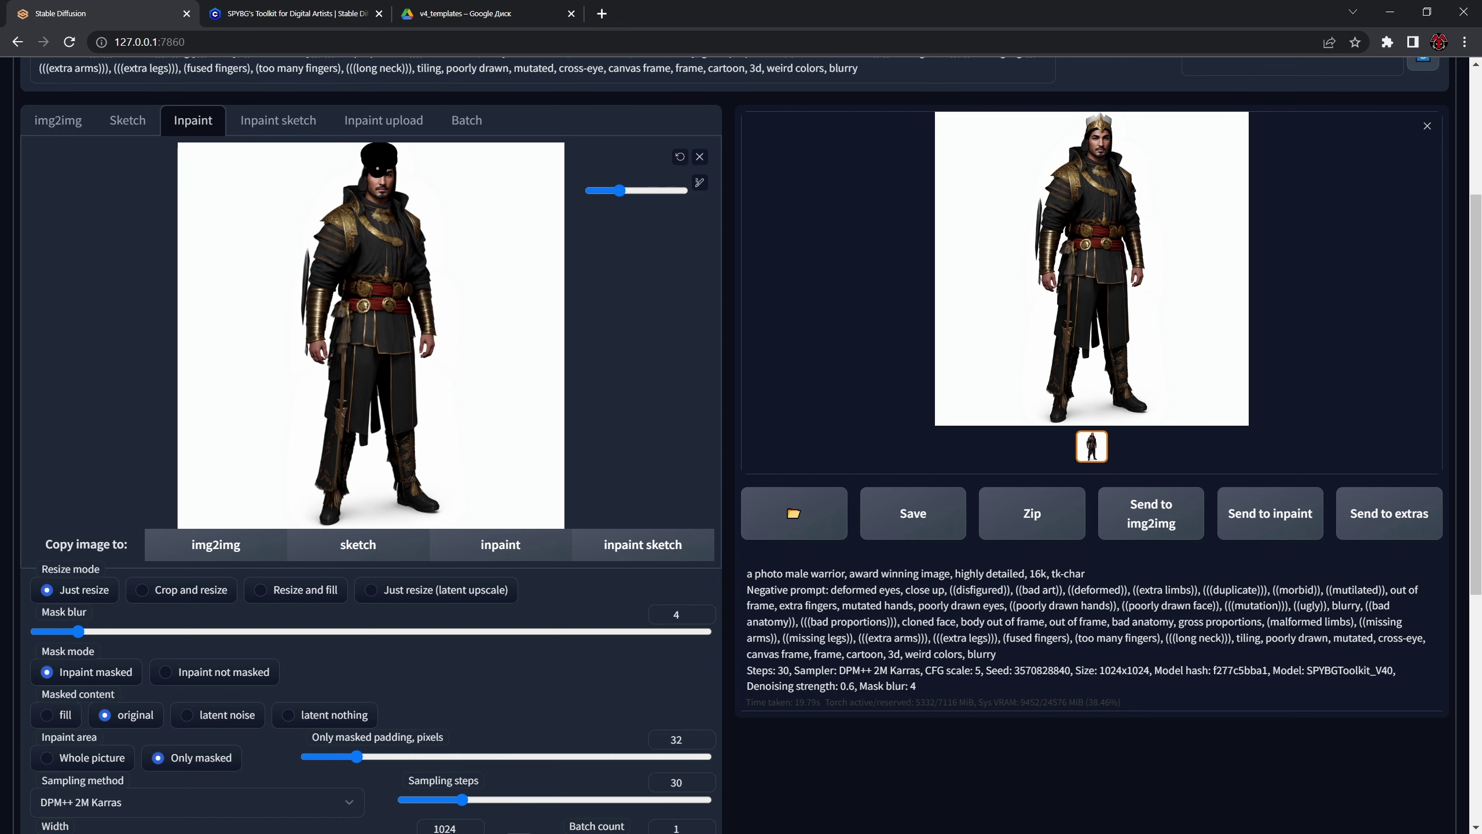
scroll(519, 338, "up", 4)
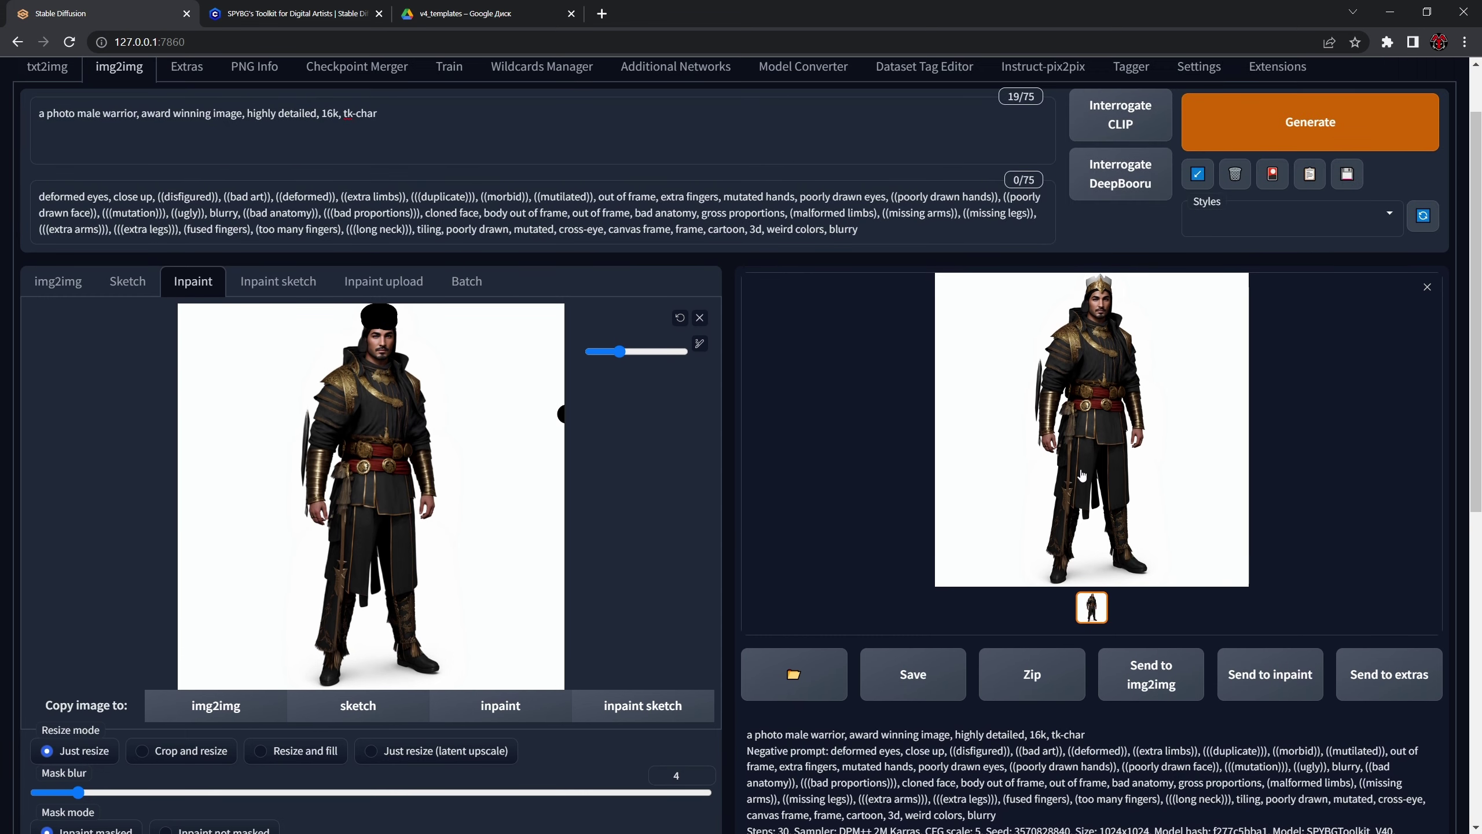
left_click(1065, 384)
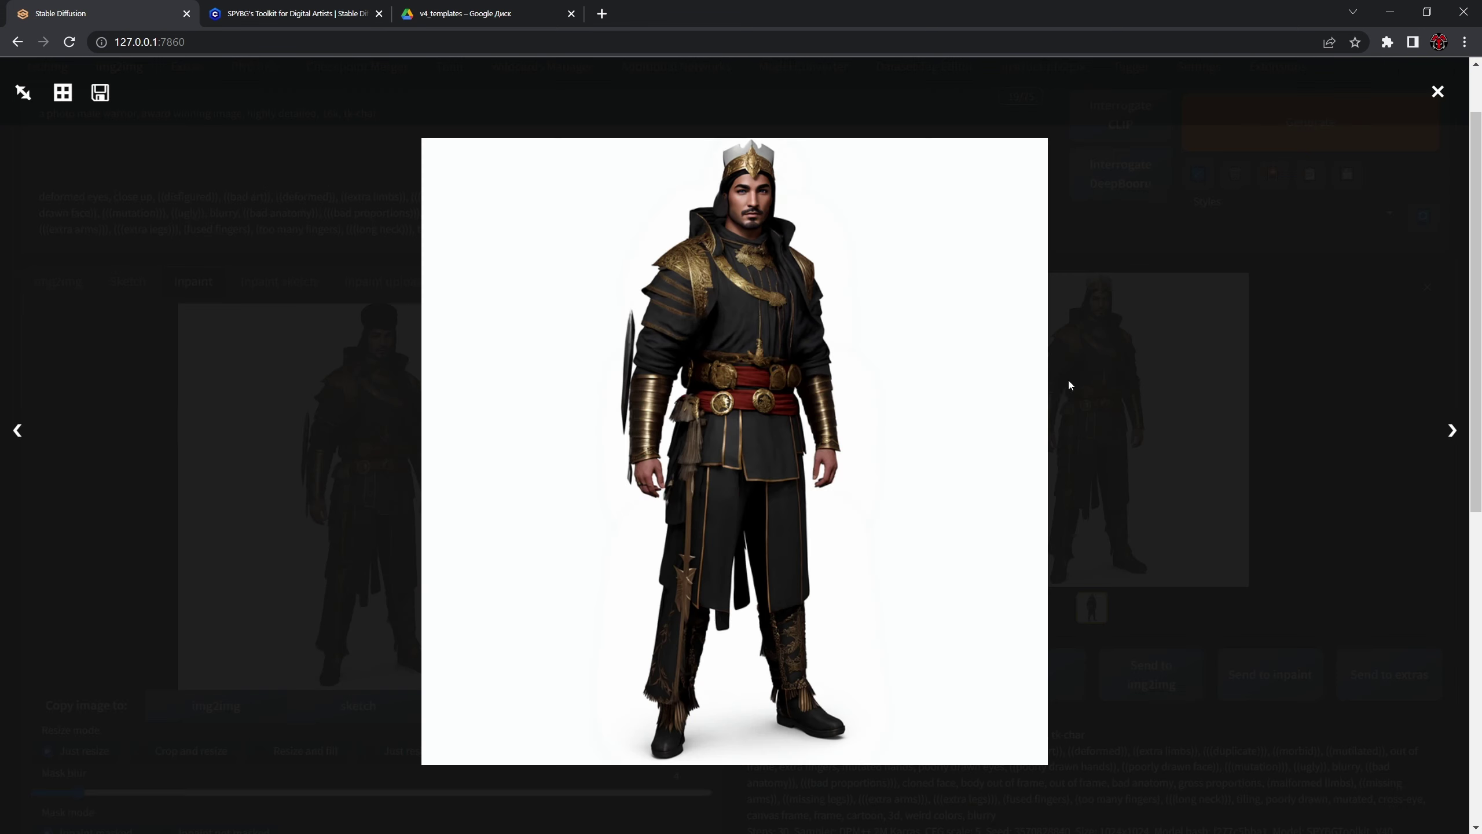
left_click(1138, 383)
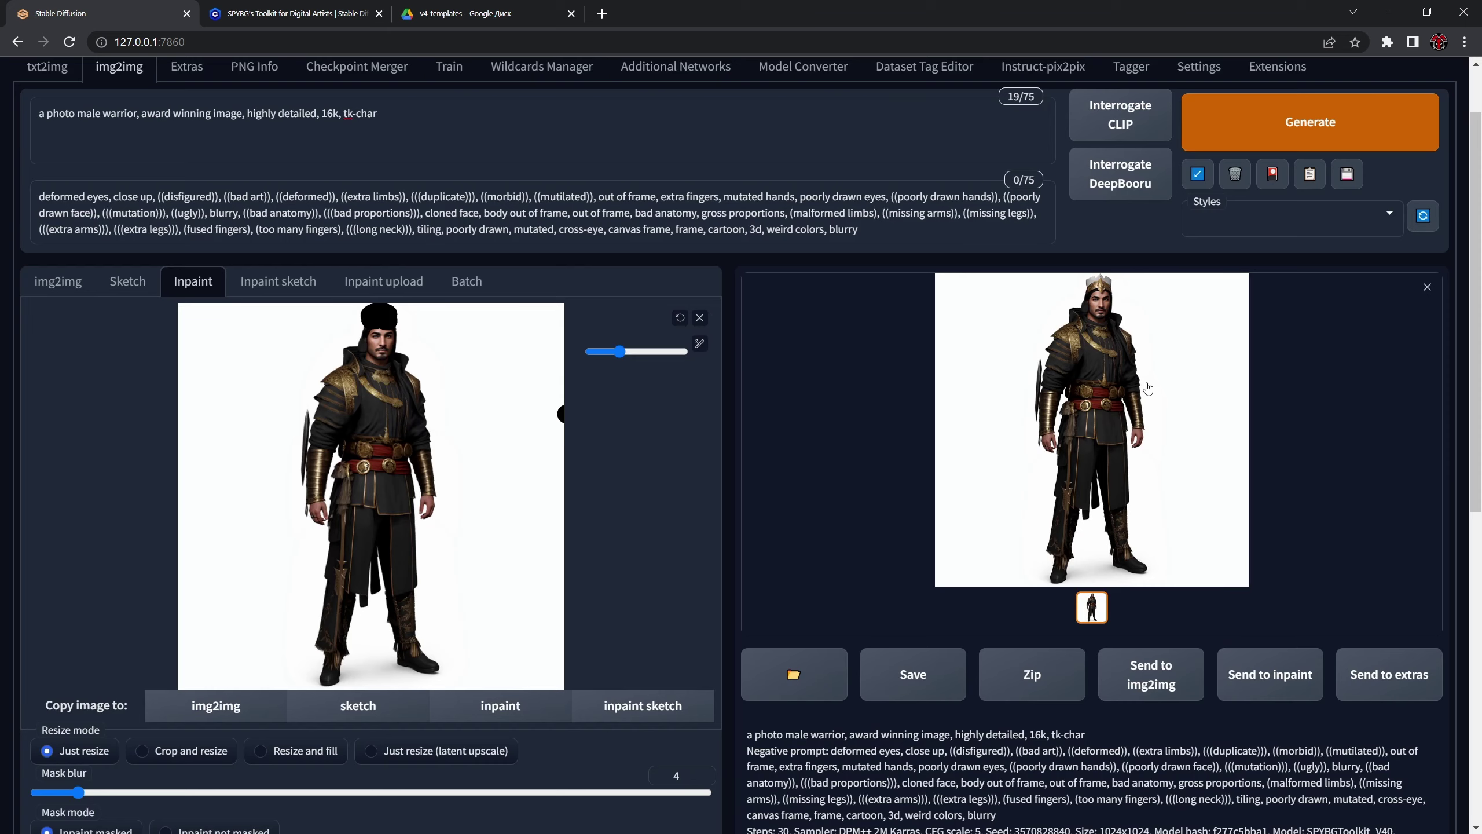
Step: Send the finished warrior to extras and set the target size to 2048 by 2048
left_click(1376, 675)
left_click_drag(152, 510, 2, 511)
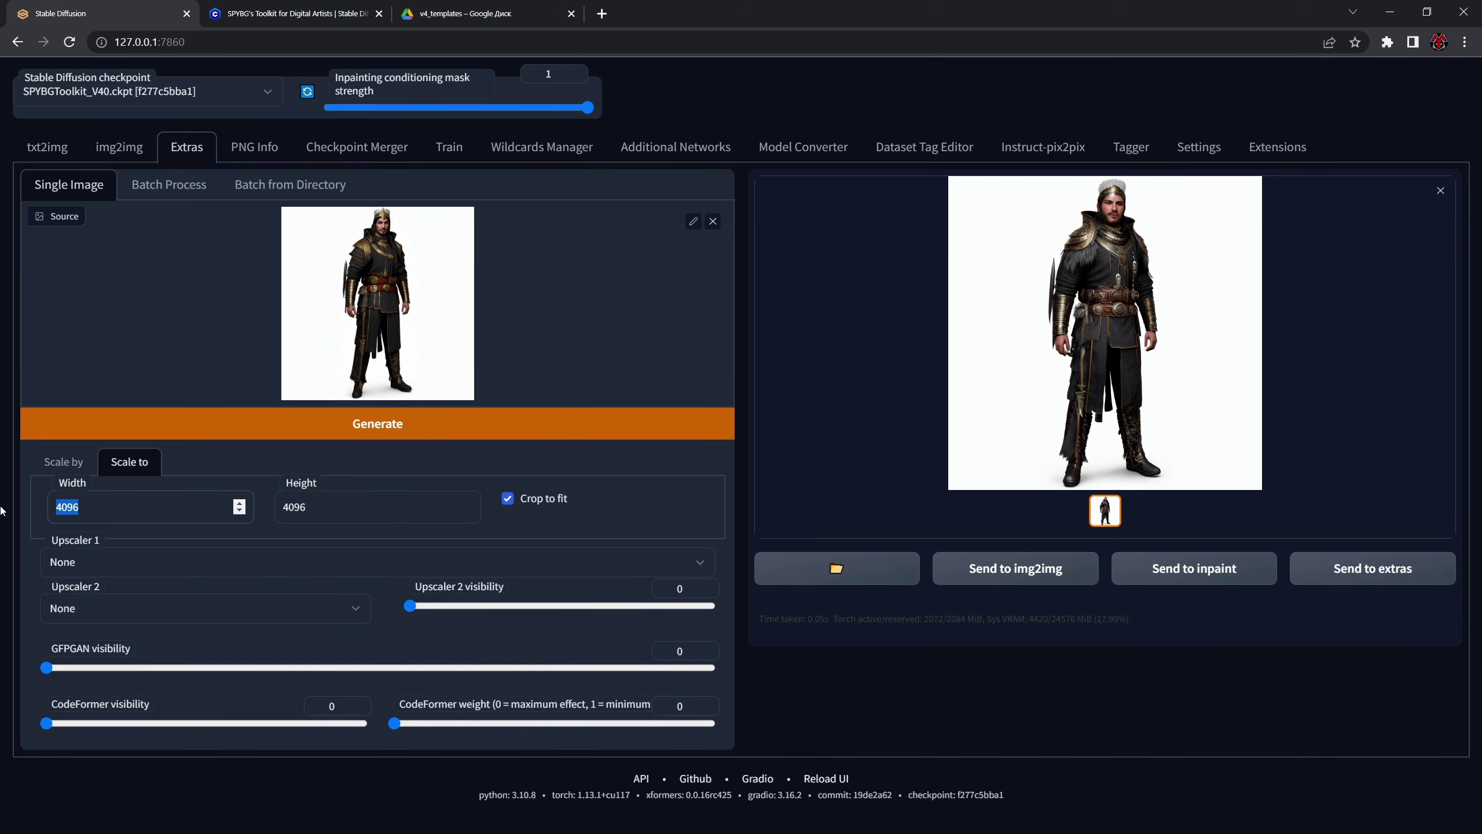
type("2048")
key("Tab")
type("2048")
Step: Choose the R-ESRGAN General 4xV3 upscaler, set Upscaler 2 visibility to 1 and generate the upscaled warrior
left_click(196, 563)
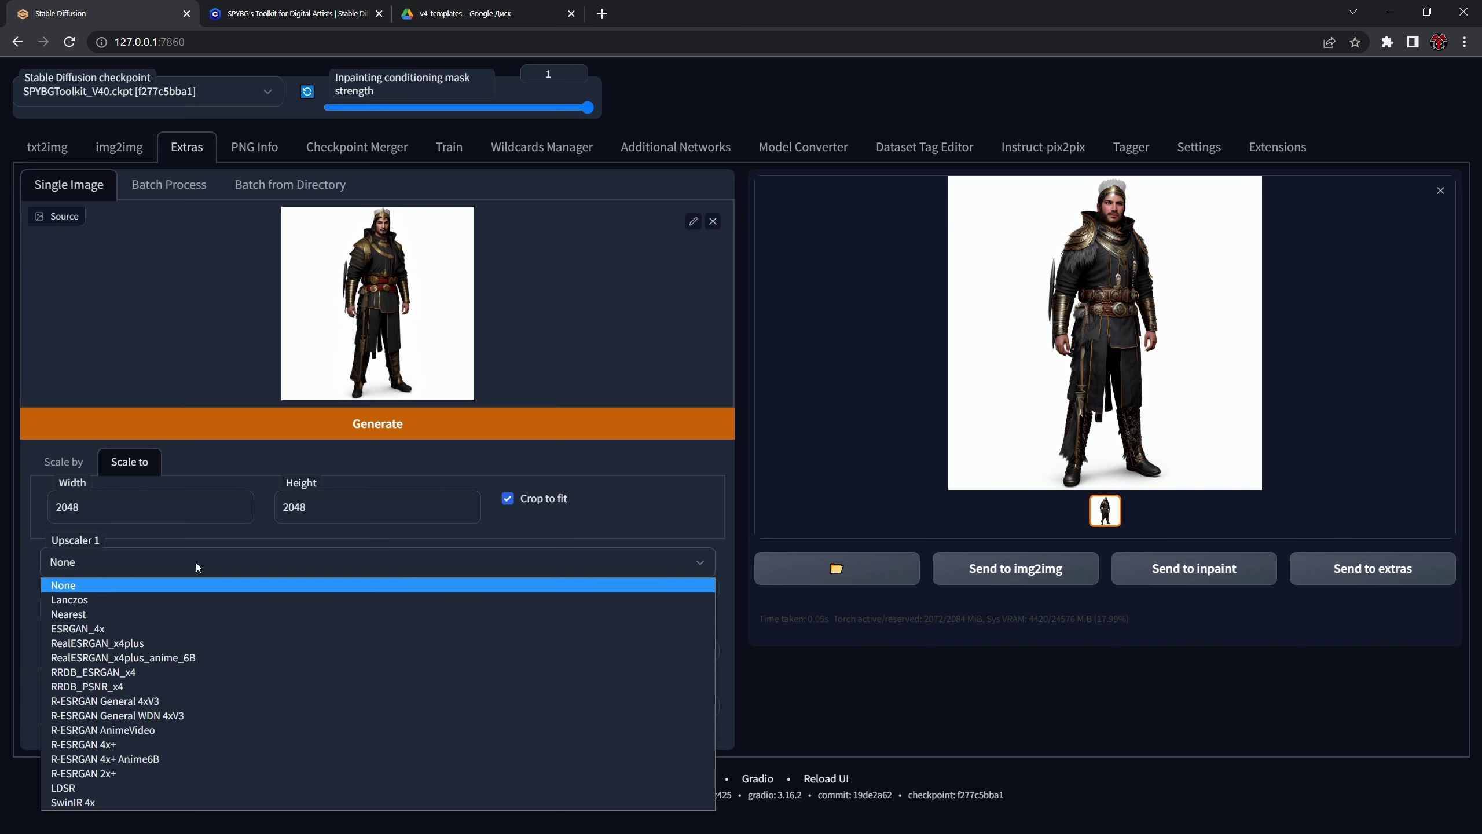
left_click(142, 705)
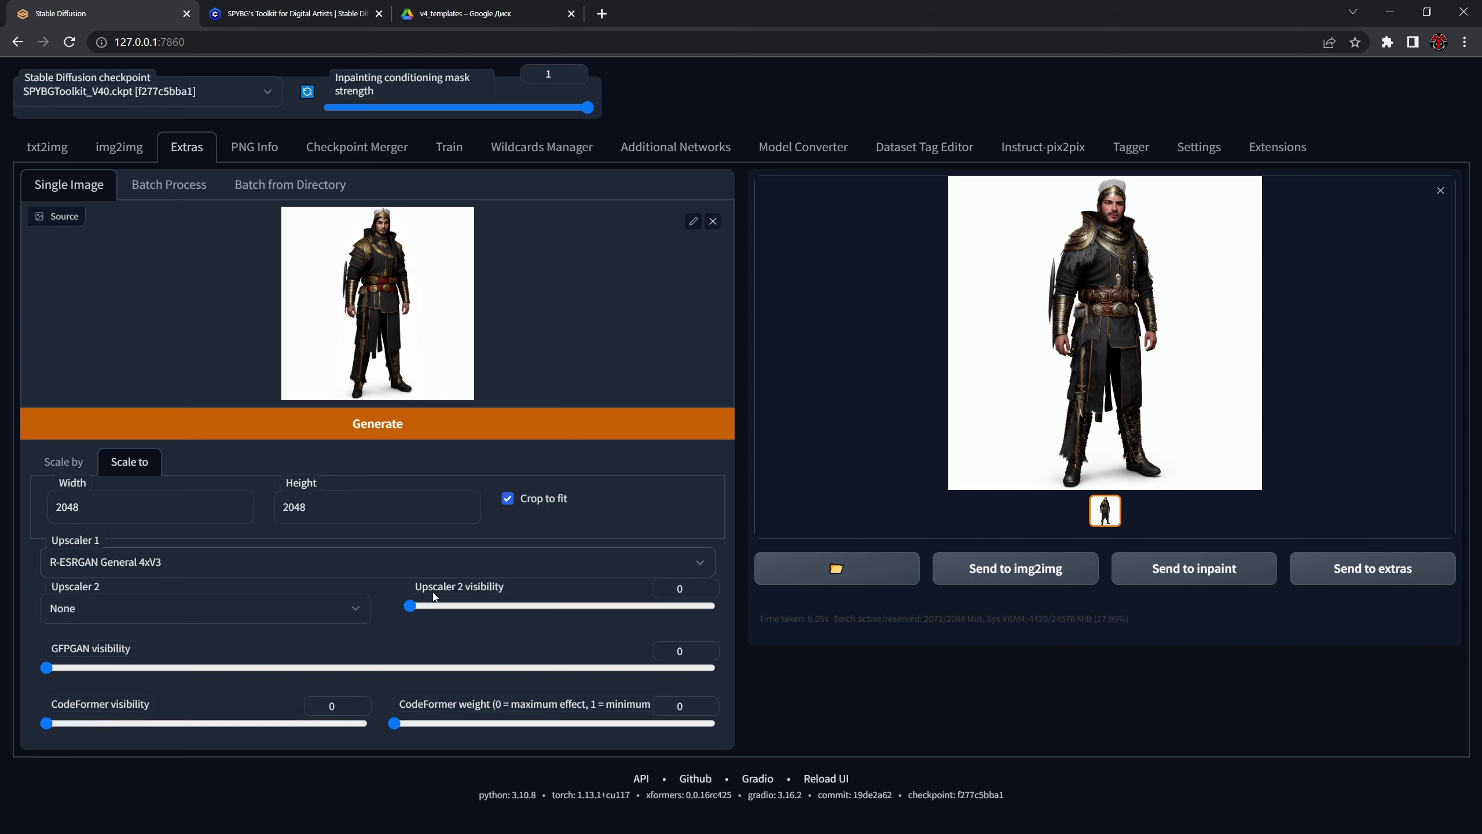
left_click_drag(479, 607, 767, 615)
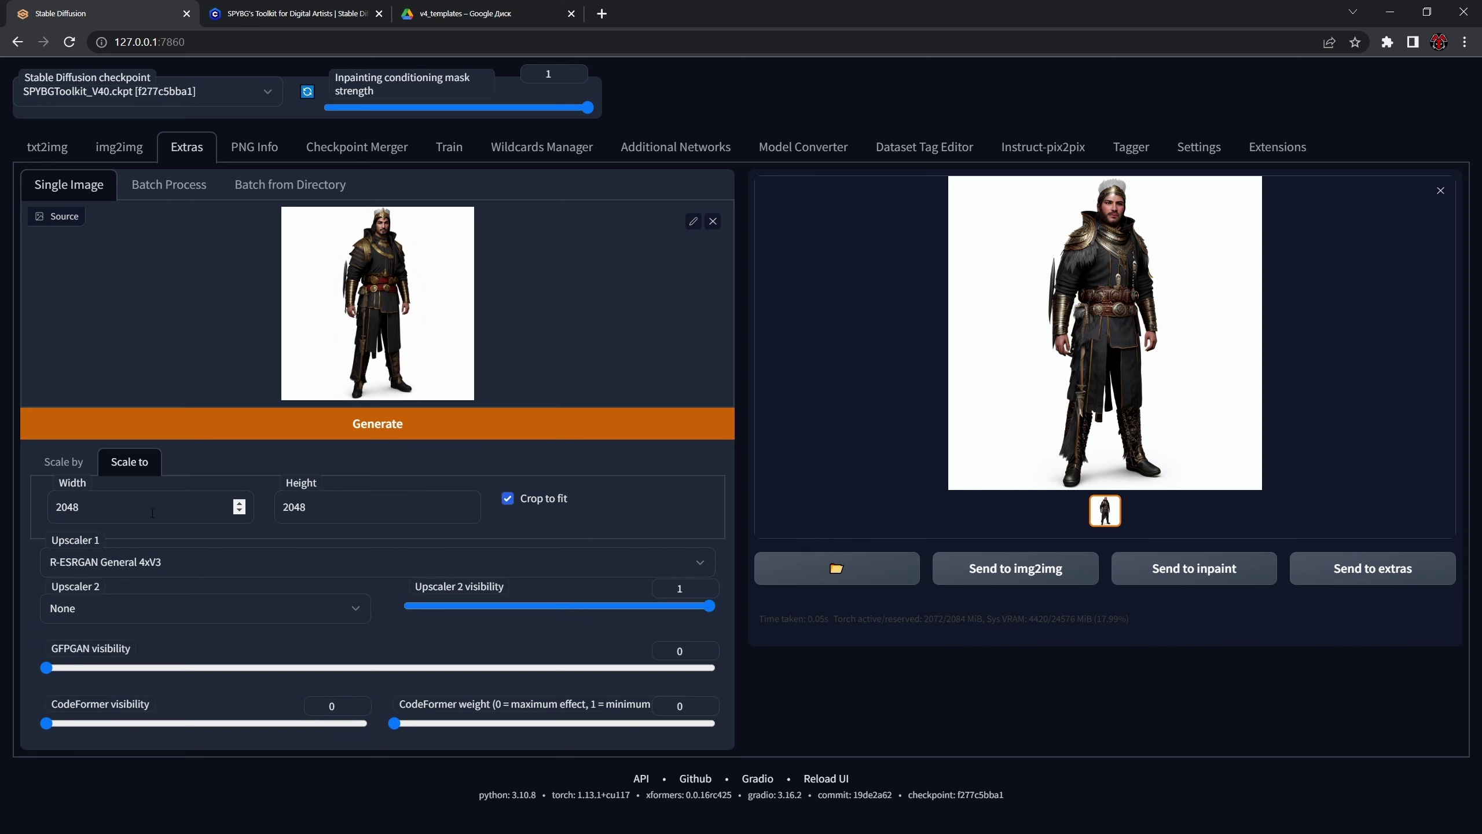
left_click(330, 432)
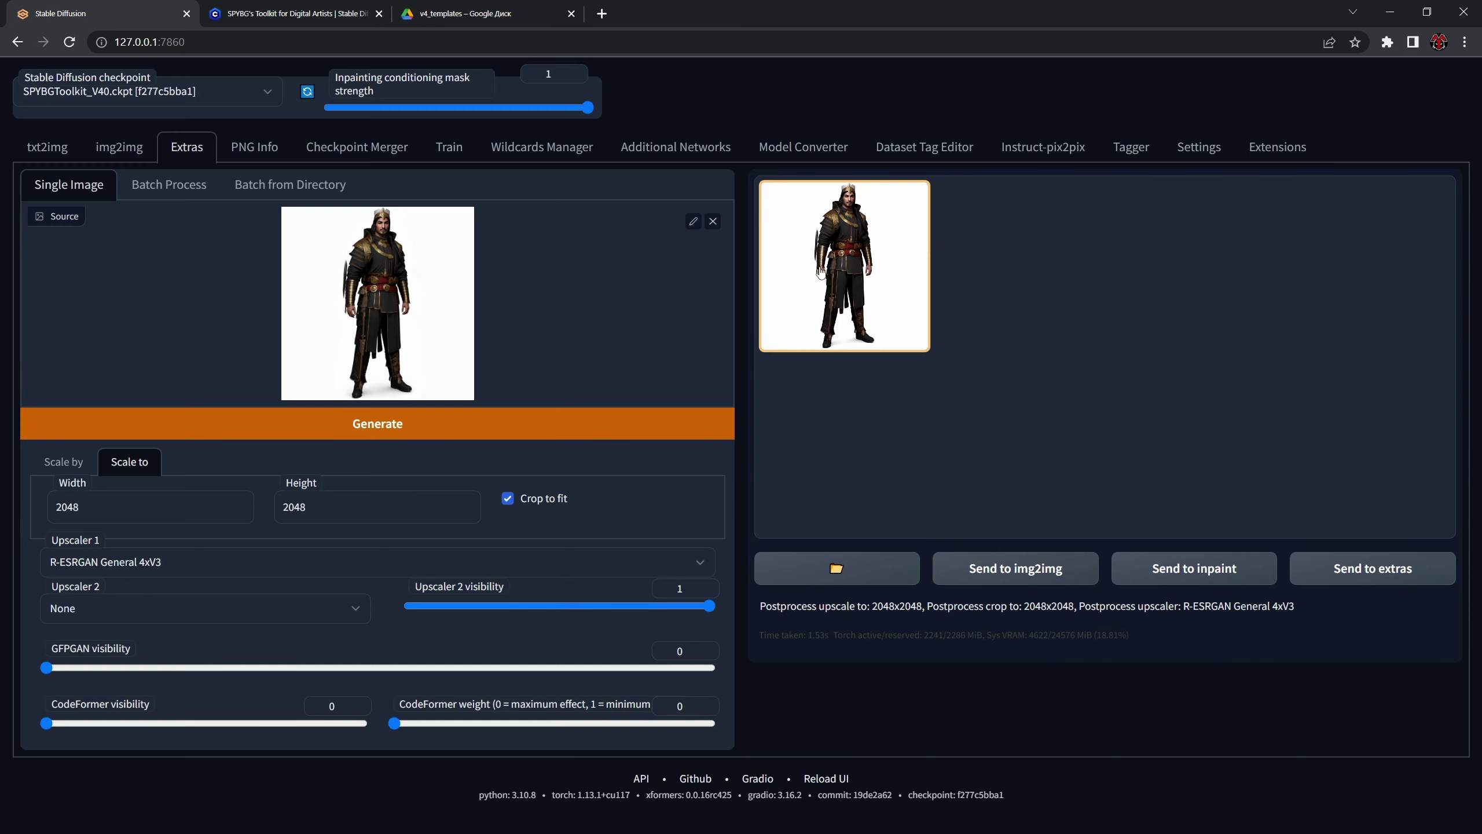
Step: Enlarge the upscaled warrior and open the image in a new browser tab to inspect its details
left_click(821, 275)
left_click(1052, 319)
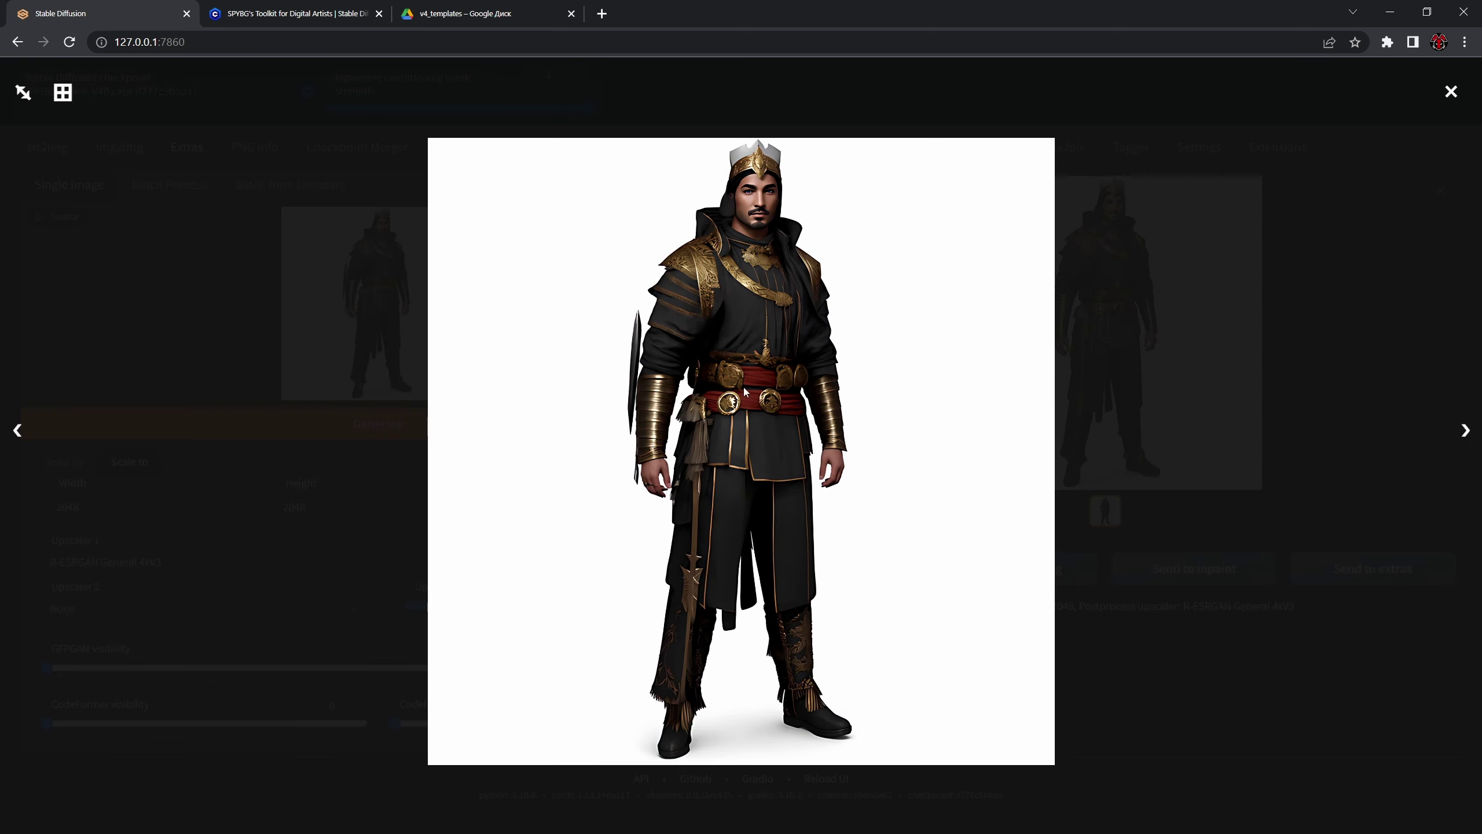
right_click(733, 369)
left_click(799, 382)
left_click(265, 13)
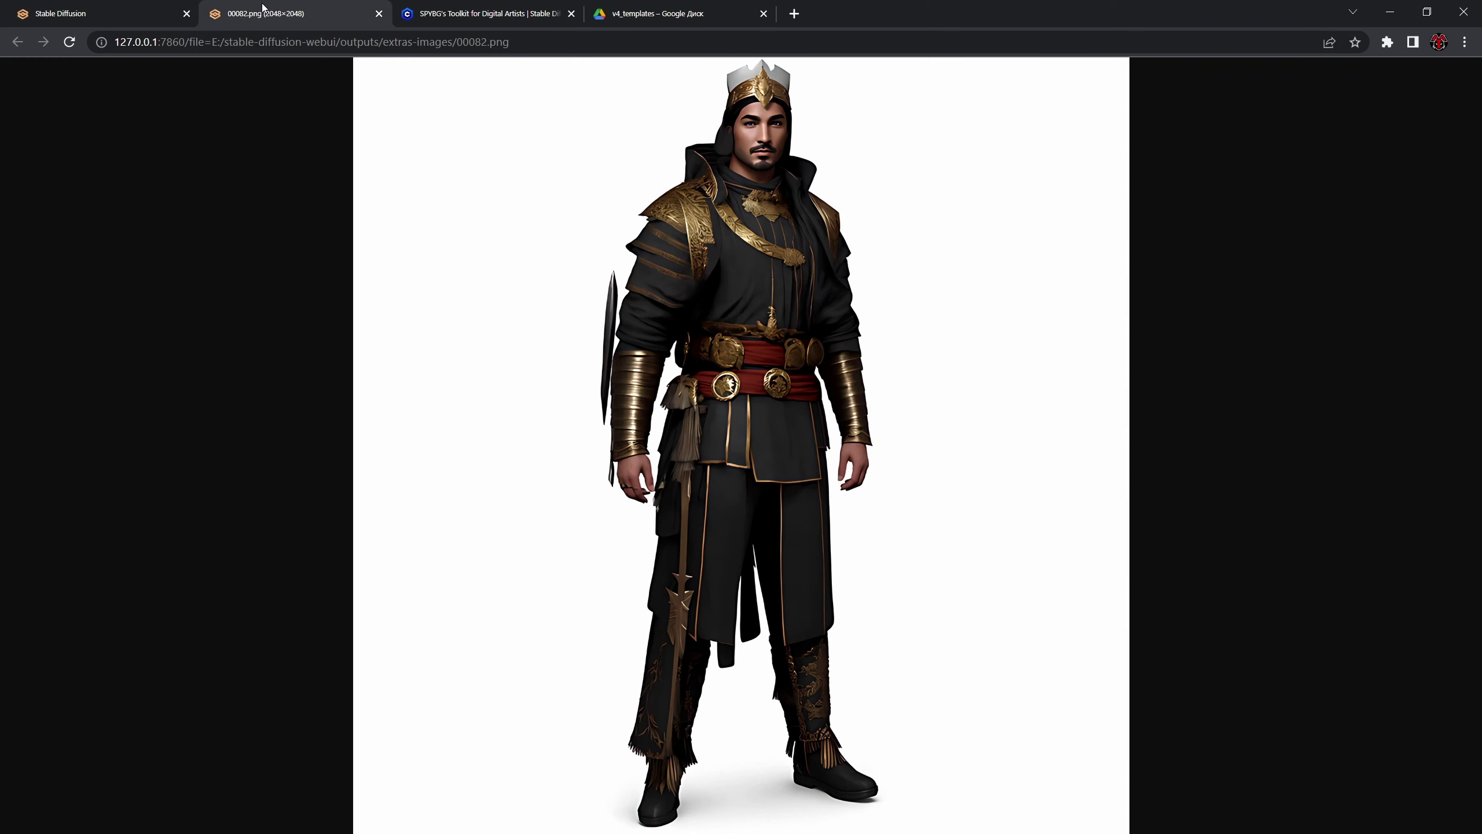